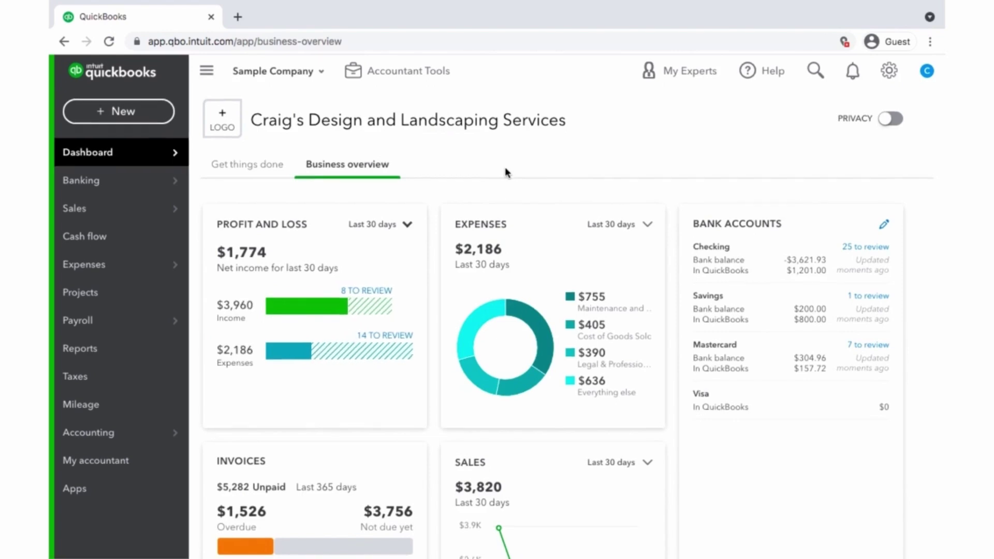
Step: Examine the business overview dashboard's profit and loss, expenses, bank accounts, invoices and sales summaries
scroll(505, 234, "down", 3)
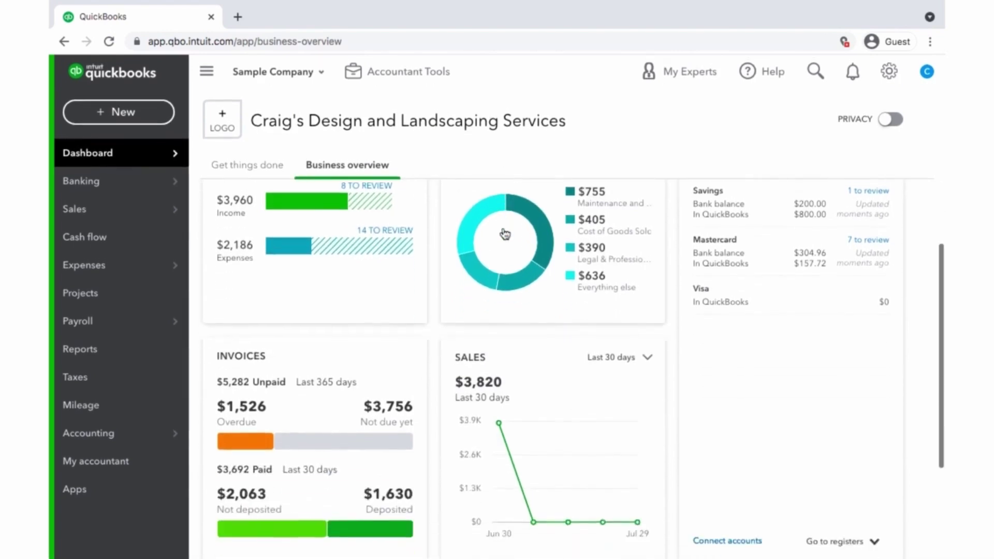
scroll(503, 231, "down", 2)
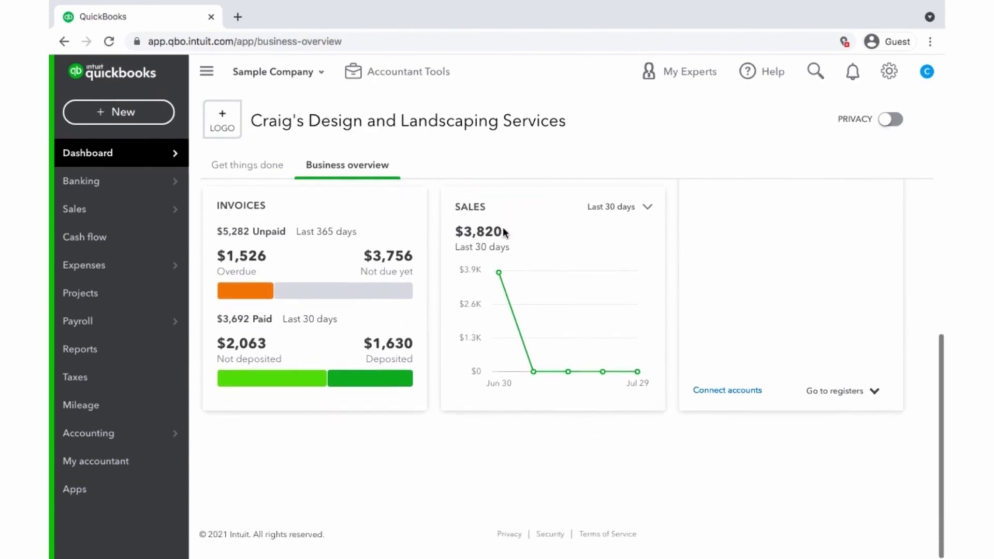
scroll(504, 231, "up", 3)
scroll(505, 233, "up", 3)
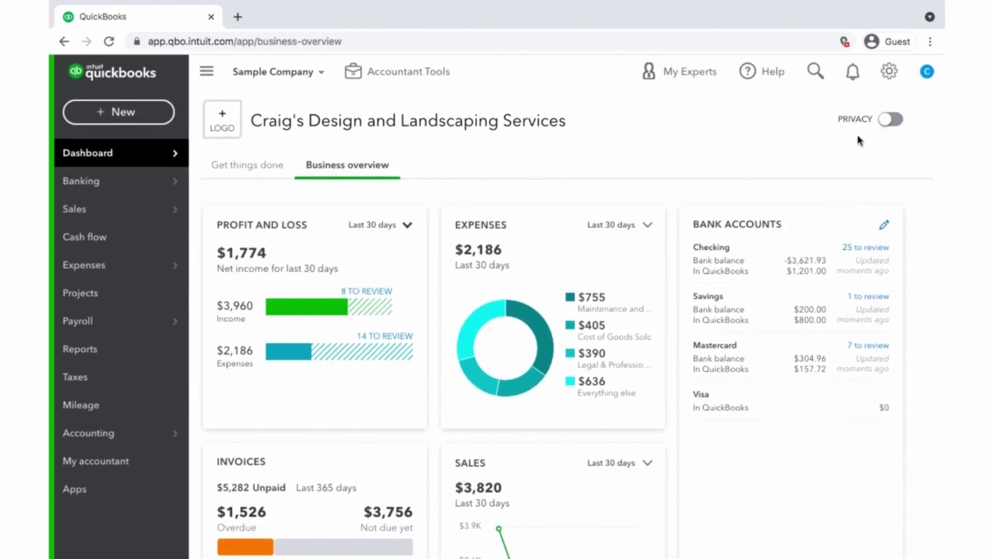
Step: Turn on privacy to hide the dashboard's financial information, and turn it off again
left_click(892, 120)
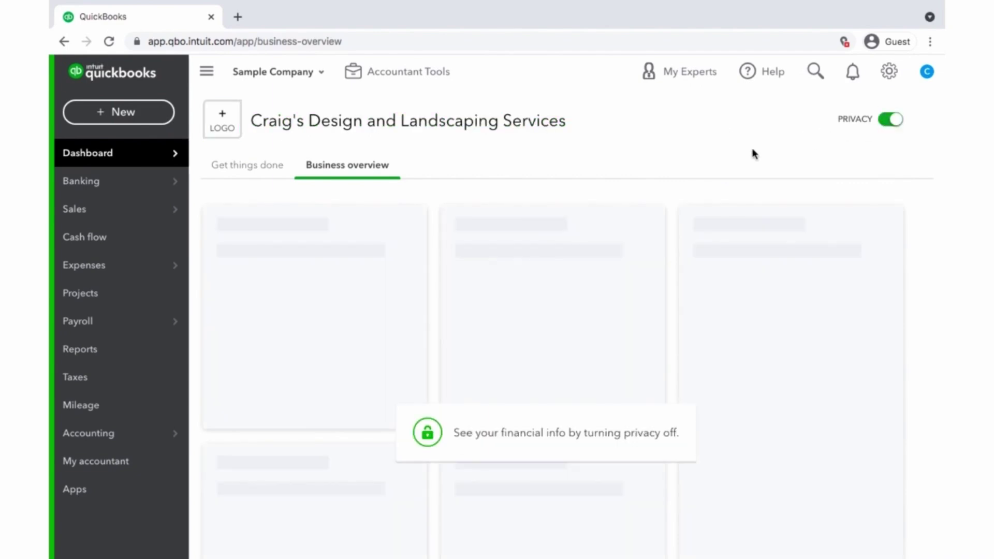
left_click(888, 121)
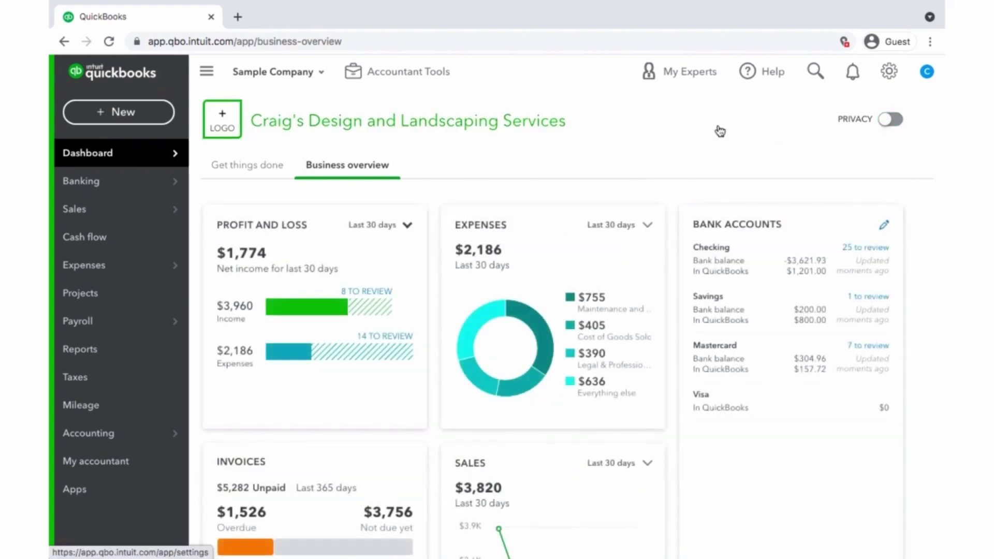
Step: Open the company's account settings and change the company name to Sample Company
left_click(889, 75)
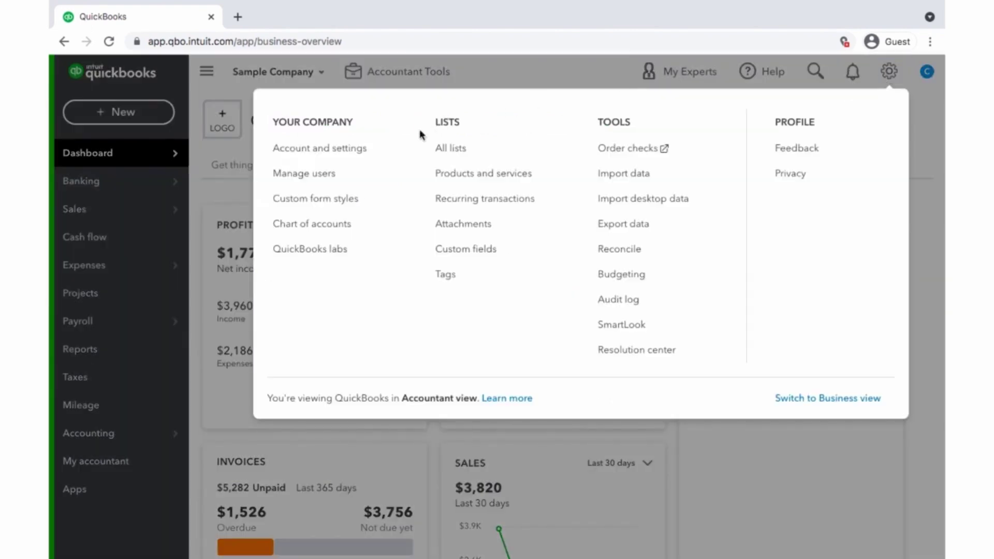
left_click(357, 150)
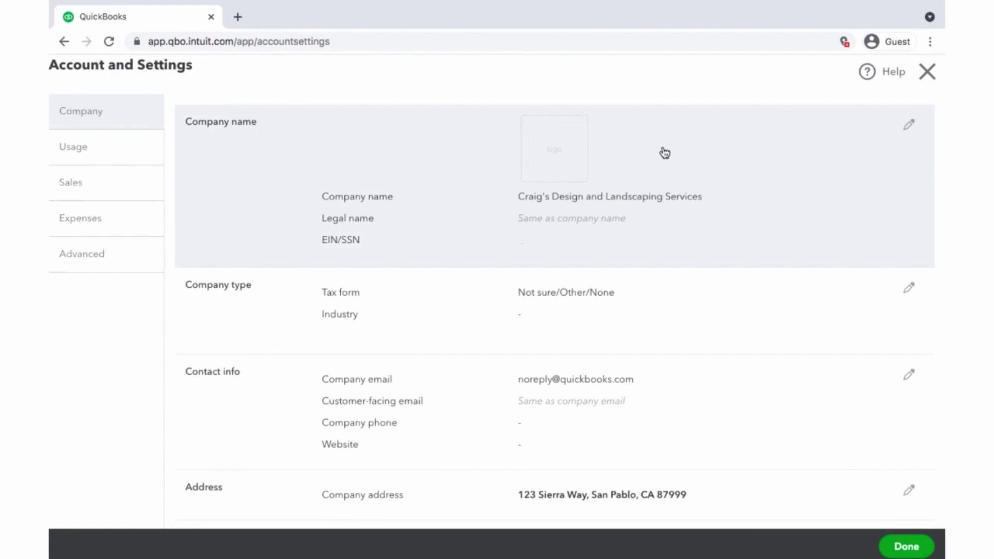
left_click(909, 125)
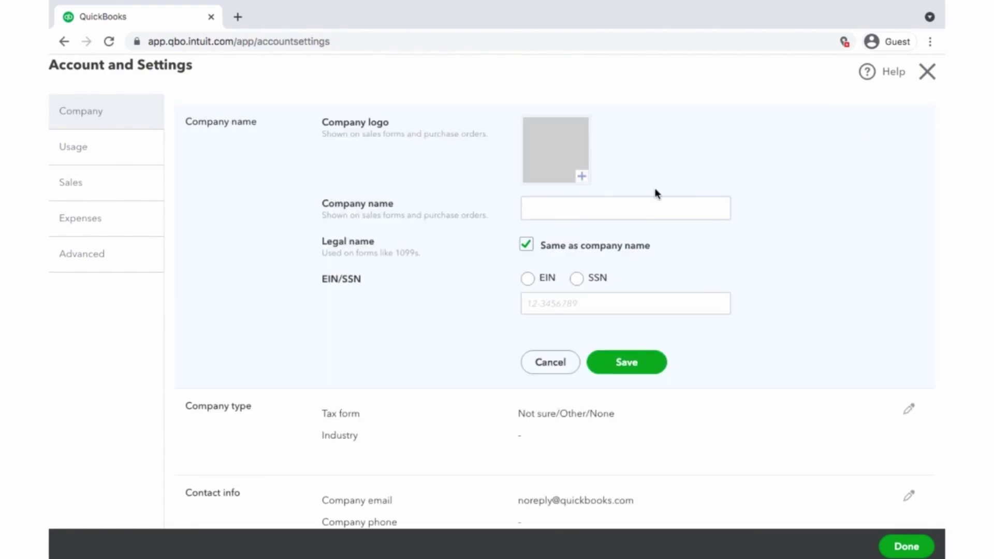
left_click(590, 204)
type("S")
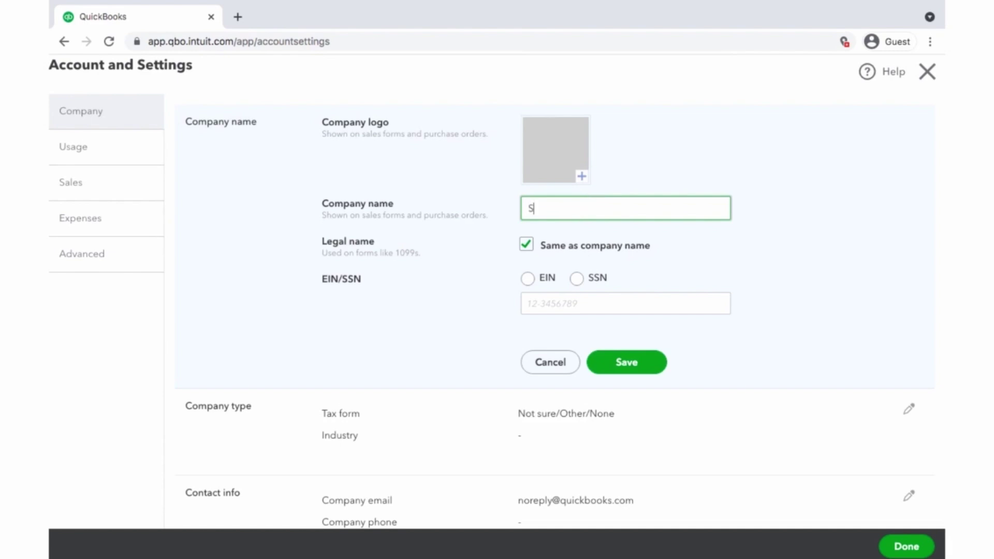
type("ample Com")
type("ap")
type("pany")
Step: Choose EIN as the tax identifier type, enter the company's EIN, and save the company name section
left_click(527, 283)
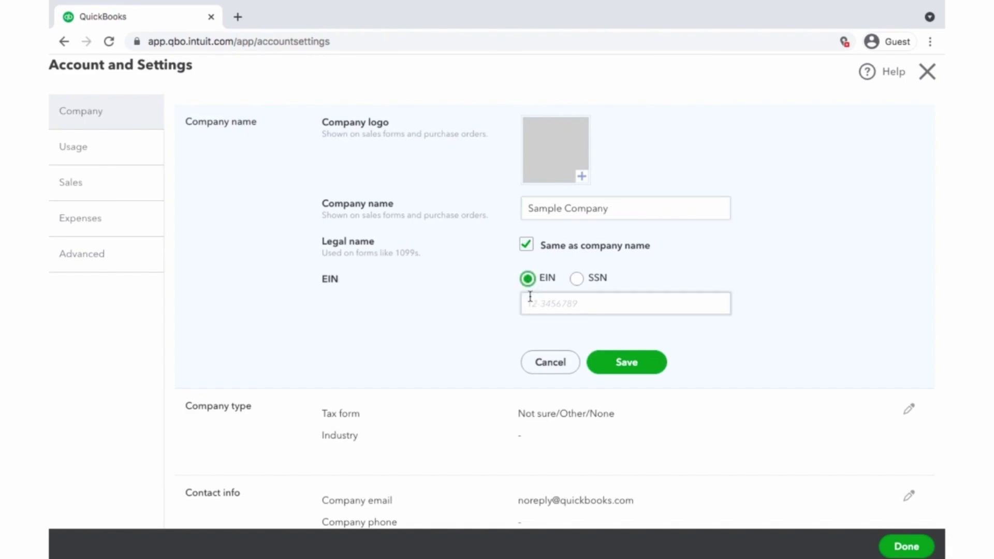
left_click(528, 304)
type("555")
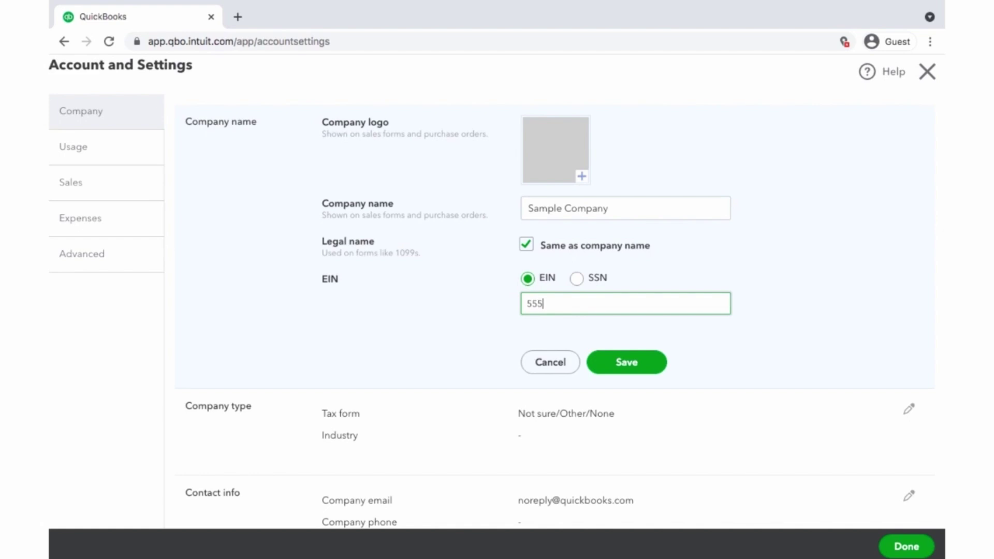
type("555555")
left_click(644, 365)
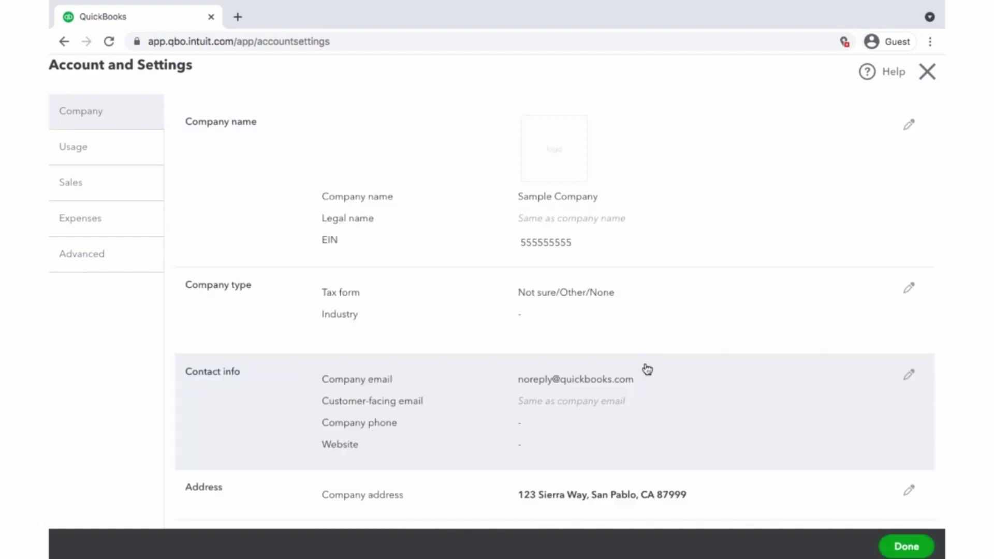
Step: Review the company's type, contact and address settings, and view the plan's usage limits
scroll(662, 334, "down", 2)
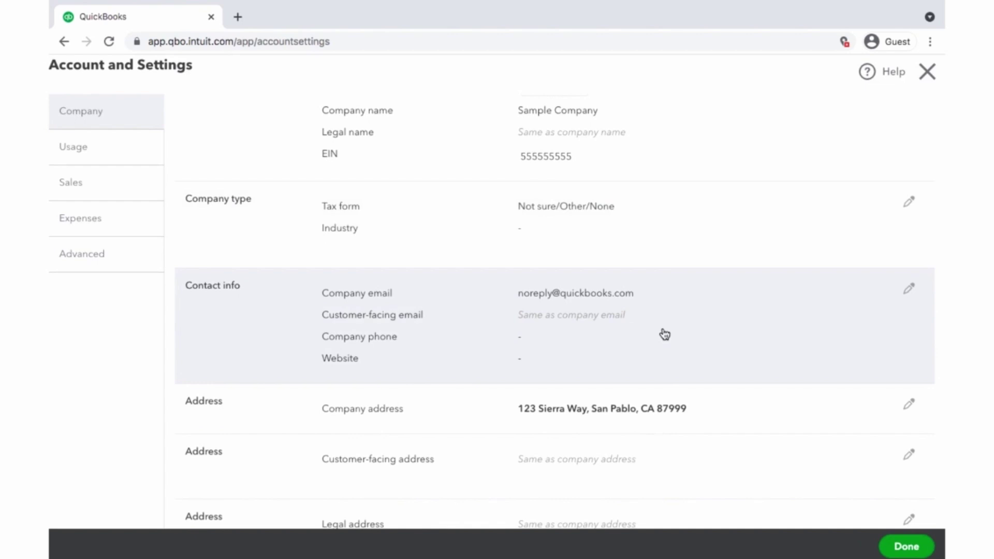
scroll(664, 334, "down", 3)
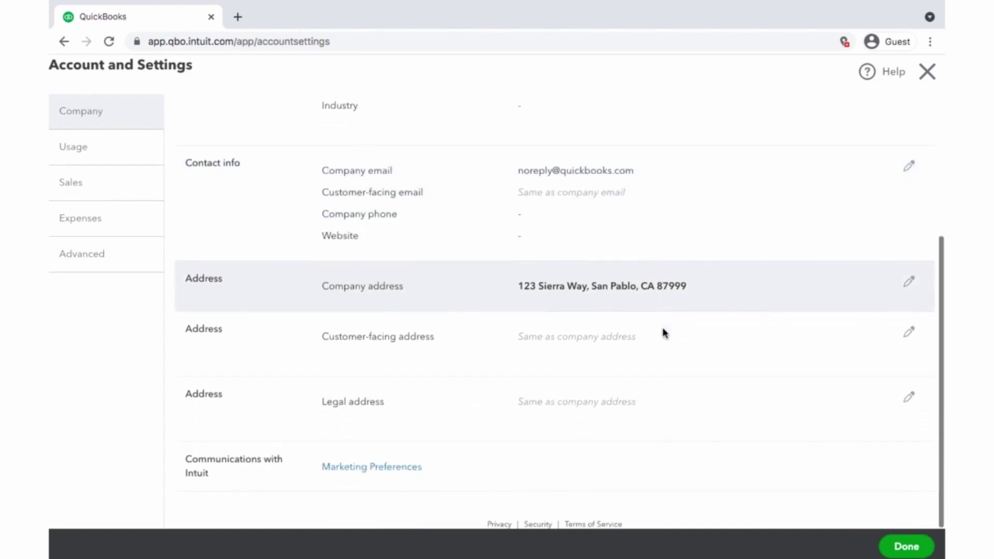
left_click(102, 151)
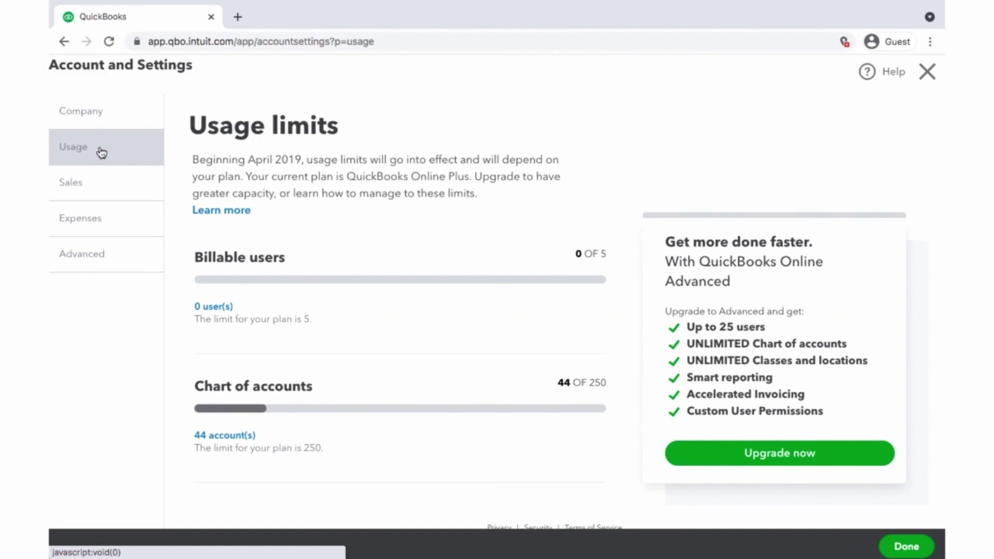
Step: Review the account settings for sales and for expenses
left_click(111, 179)
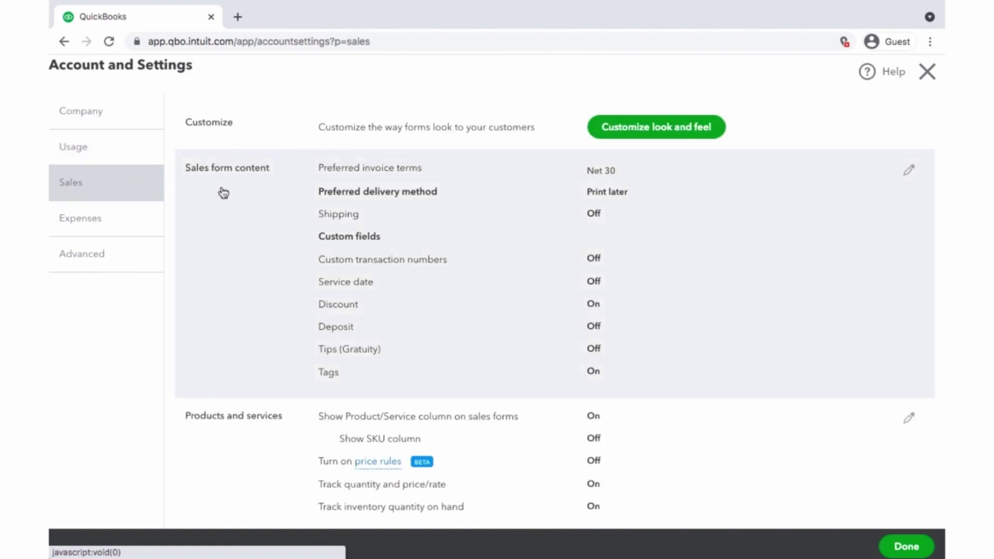
scroll(259, 229, "down", 3)
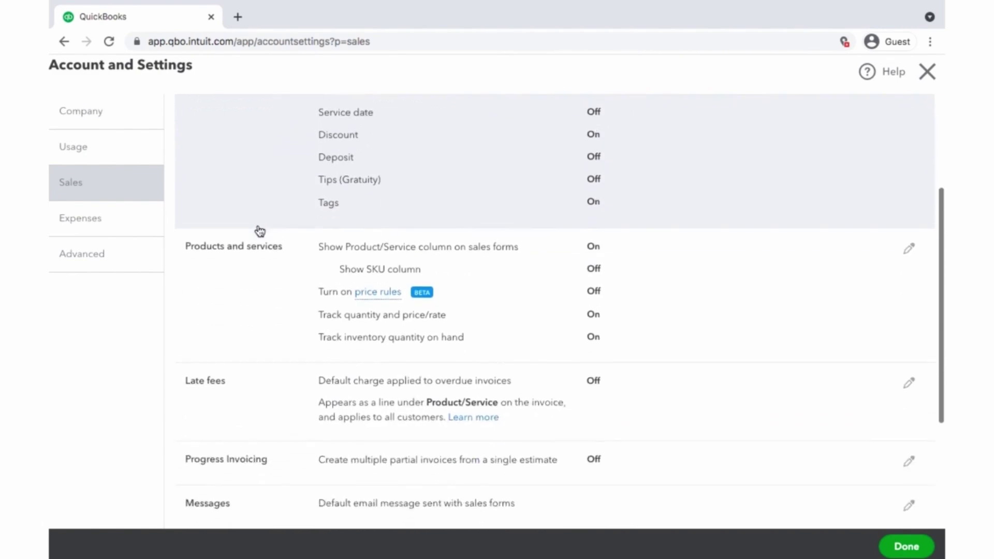
scroll(259, 229, "down", 1)
left_click(117, 218)
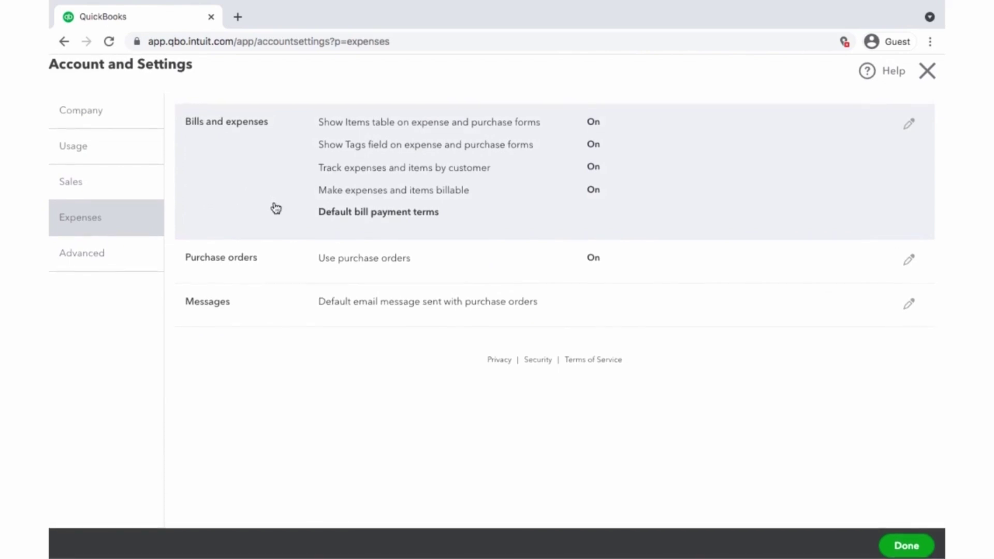
Step: Review the advanced account settings from accounting through other preferences, and close the account settings
left_click(111, 266)
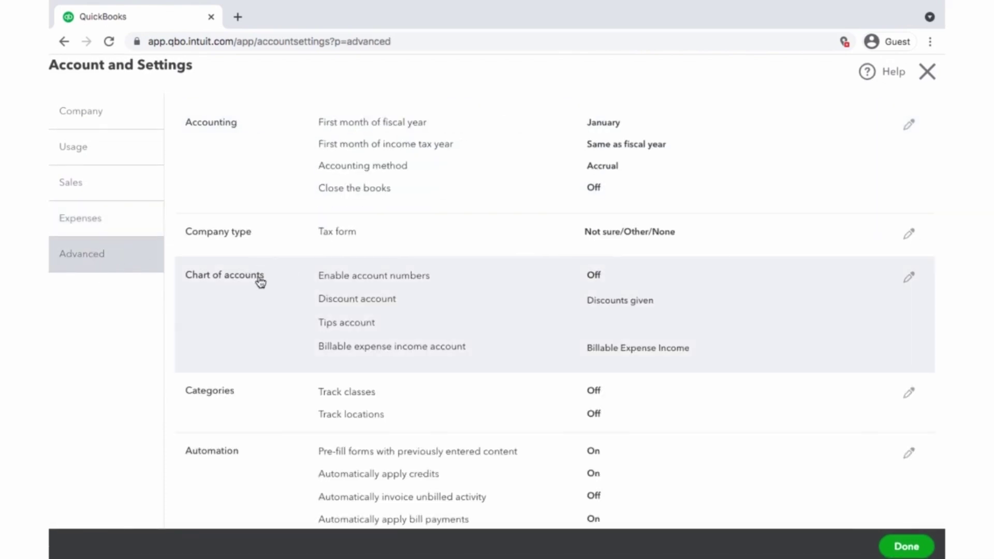
scroll(260, 282, "down", 1)
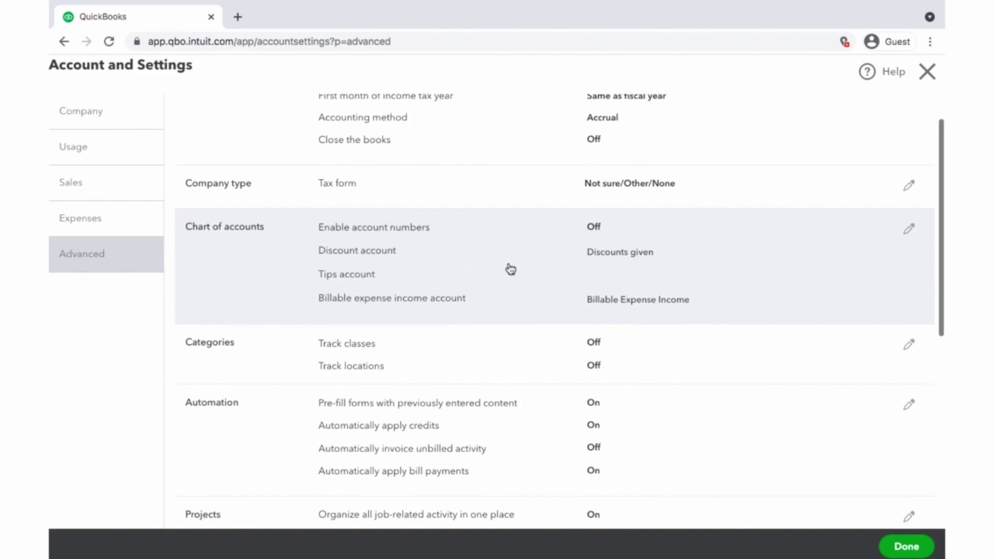
scroll(510, 268, "down", 3)
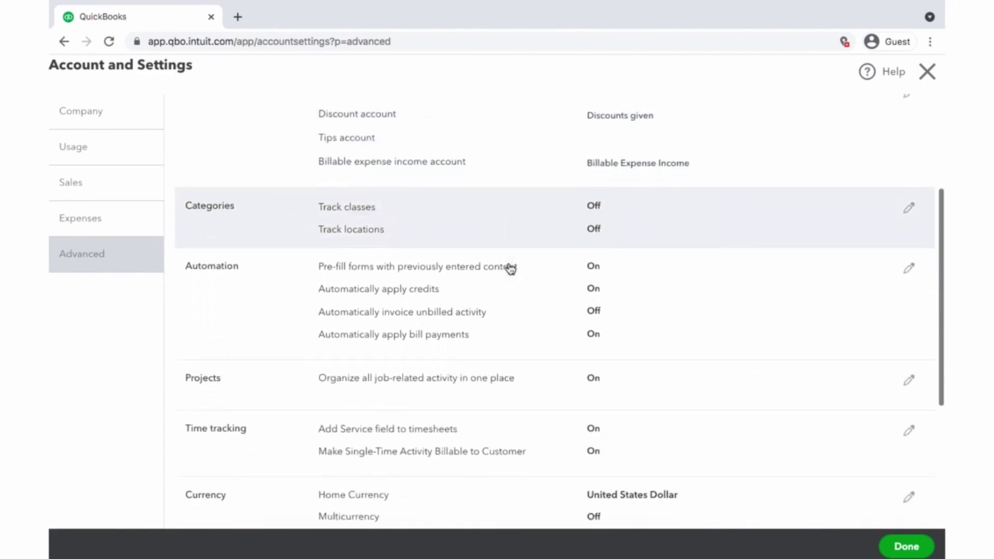
scroll(510, 269, "down", 4)
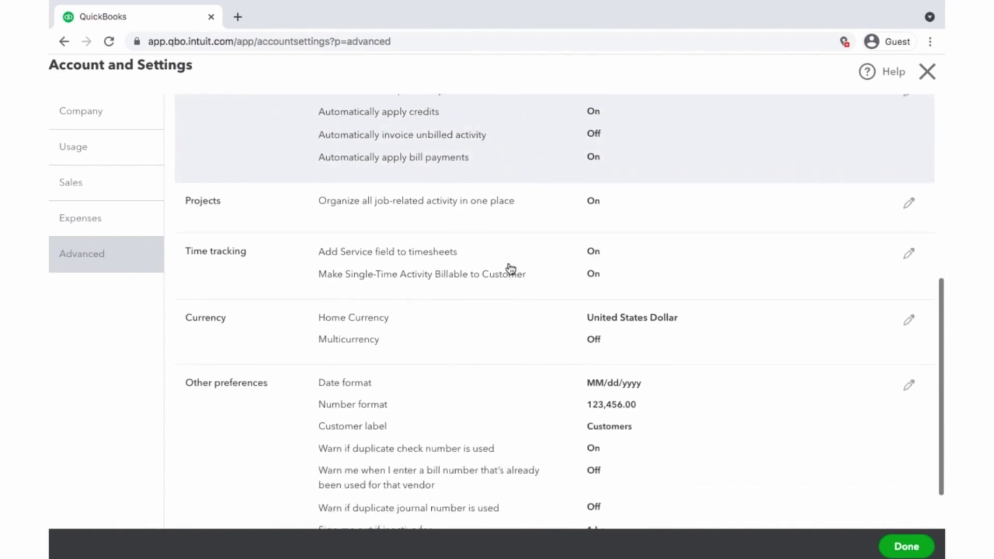
scroll(510, 269, "down", 2)
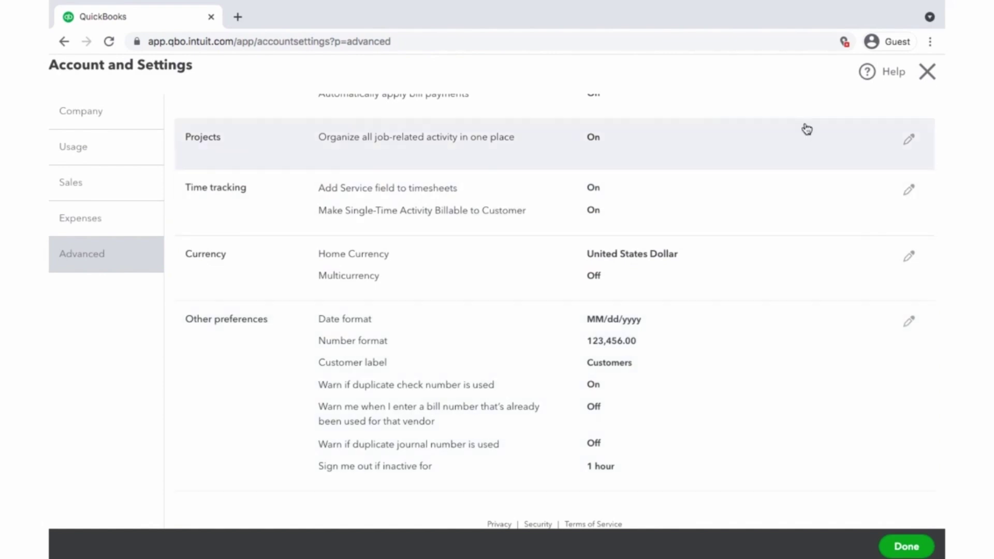
left_click(916, 84)
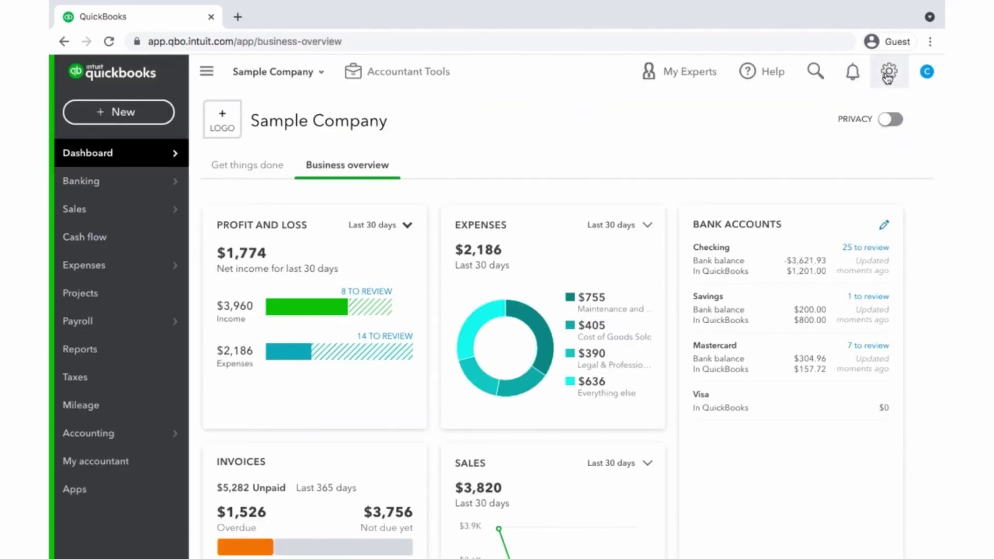
Step: Open the user management page to view the company's users
left_click(887, 76)
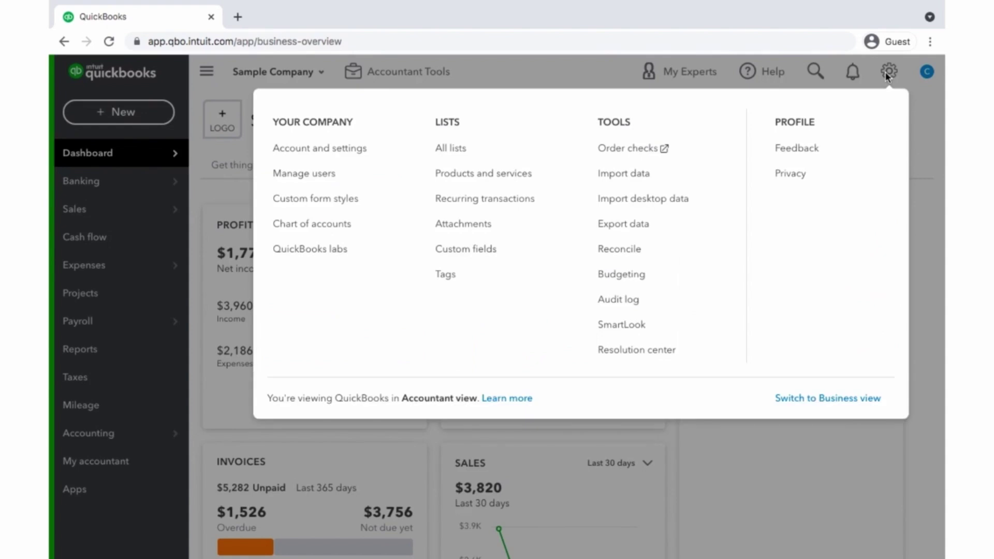
left_click(318, 178)
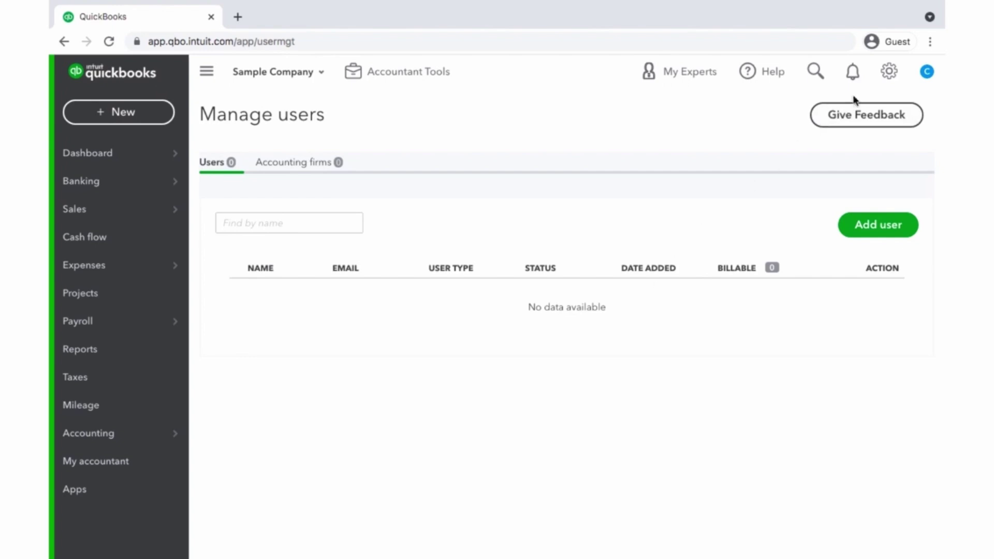
Step: Open the chart of accounts and examine its asset, liability, equity and income accounts
left_click(890, 73)
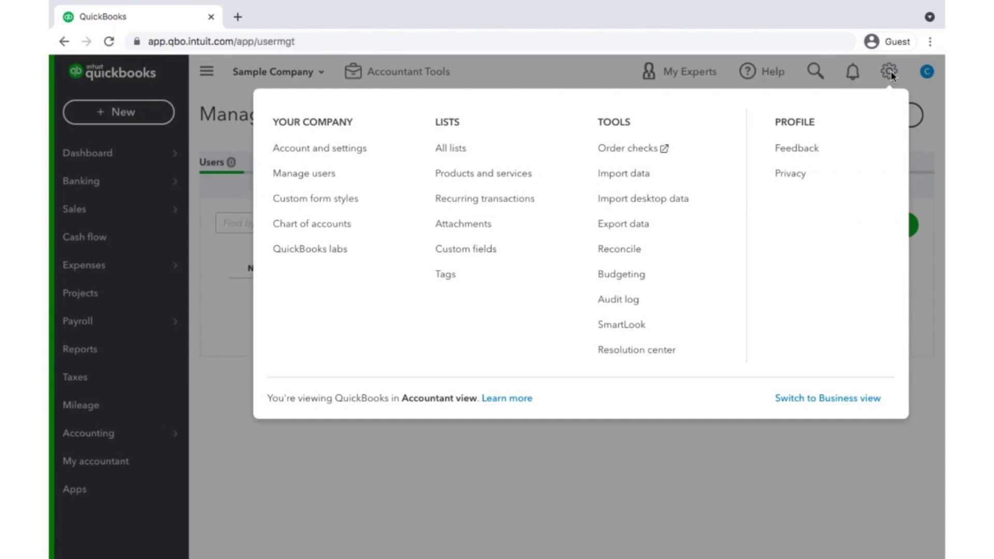
left_click(336, 228)
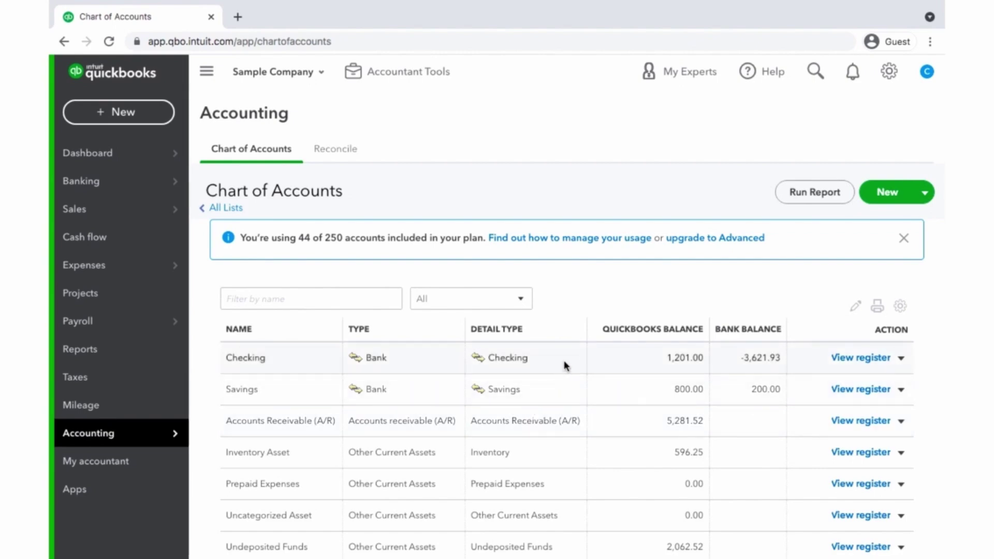
scroll(565, 363, "down", 3)
scroll(566, 365, "down", 3)
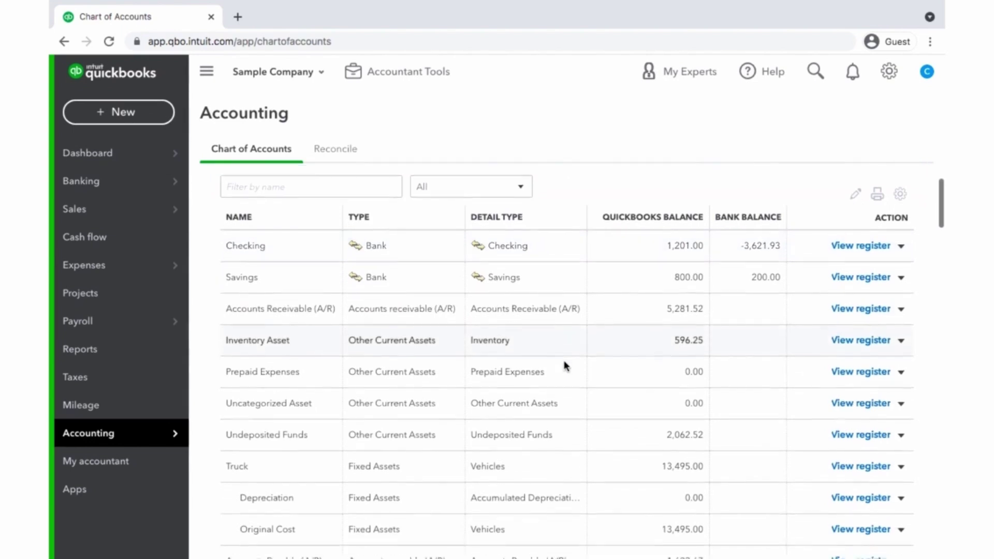
scroll(566, 366, "down", 3)
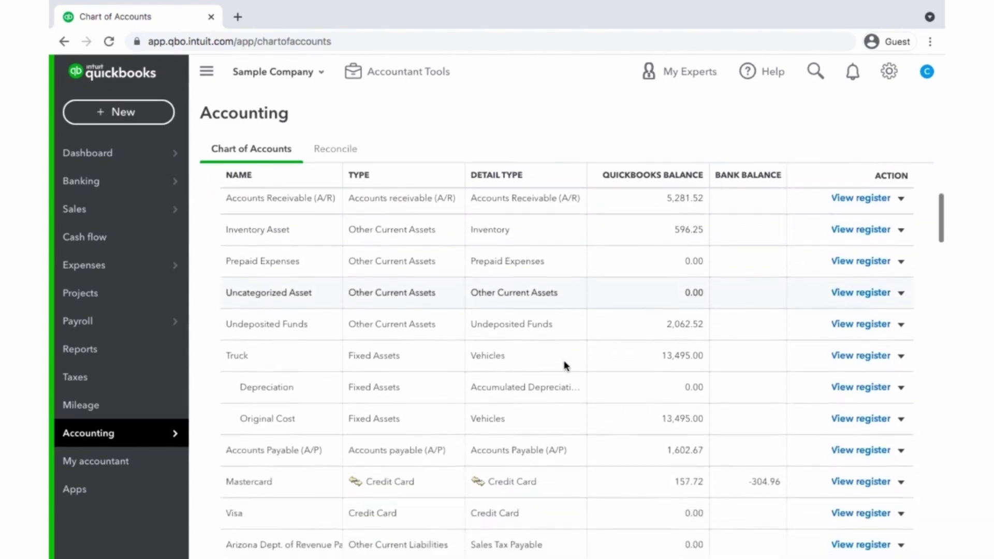
scroll(566, 365, "down", 4)
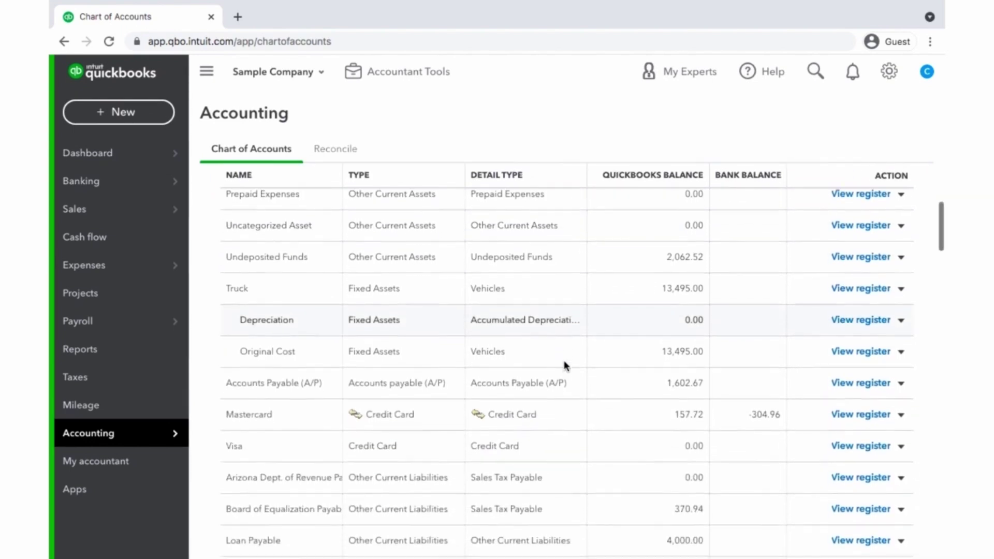
scroll(566, 365, "down", 3)
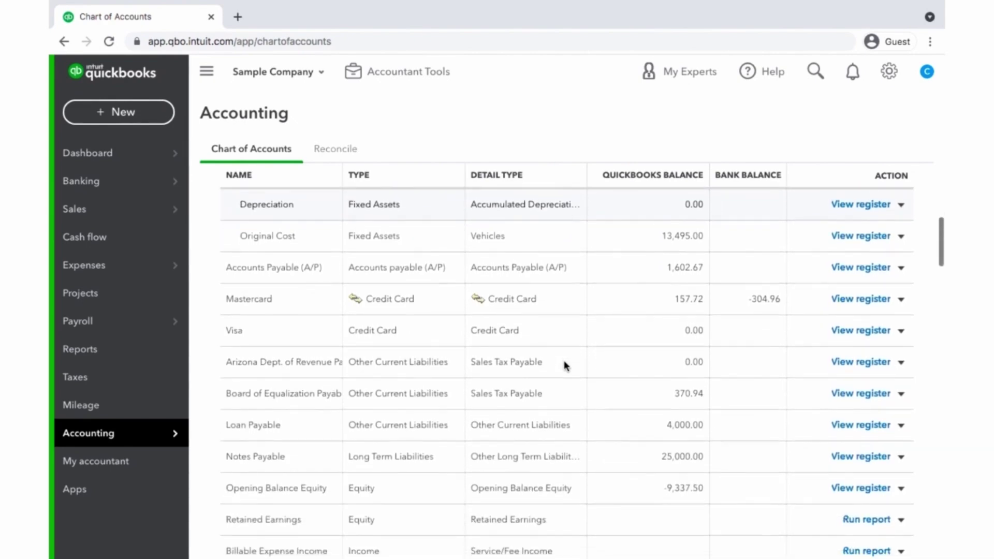
scroll(565, 365, "down", 1)
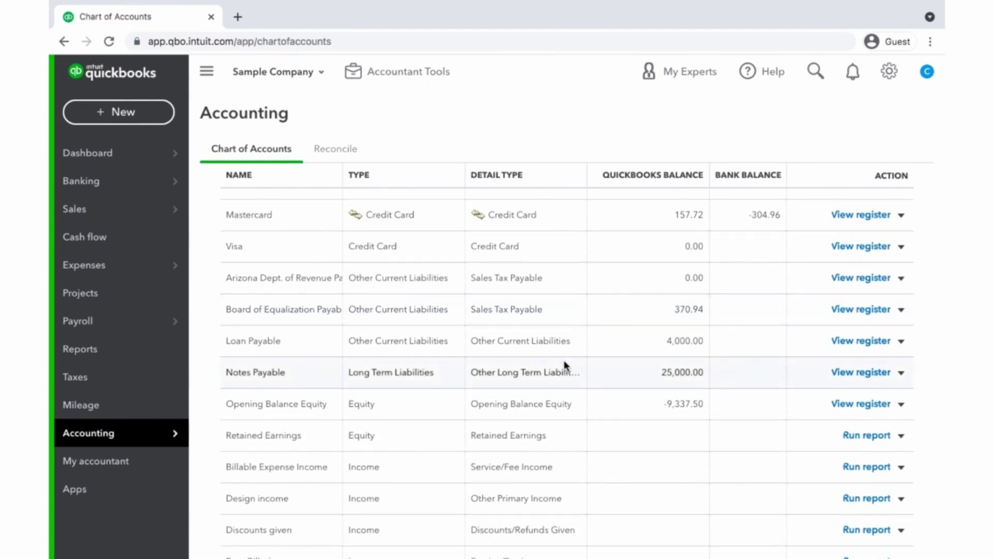
scroll(566, 365, "down", 2)
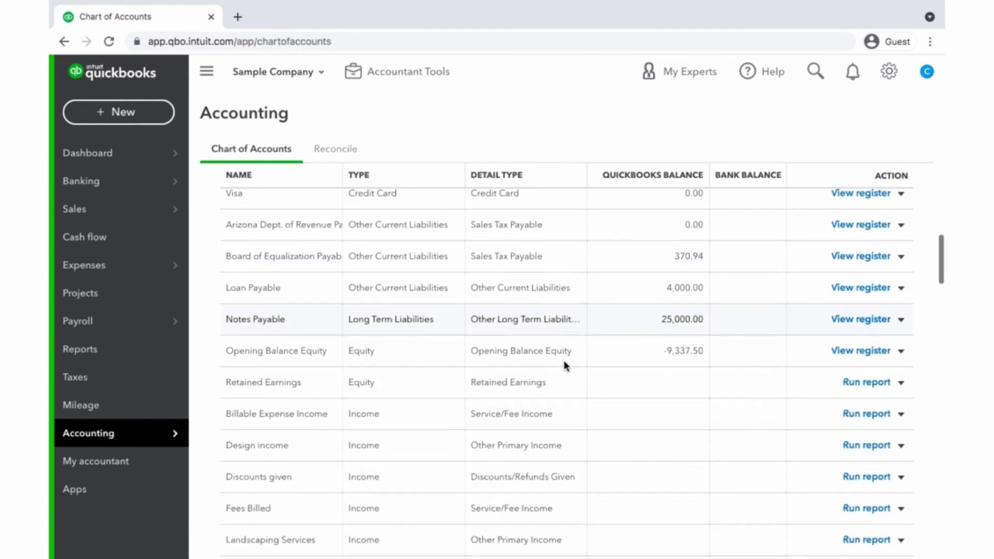
scroll(565, 365, "down", 2)
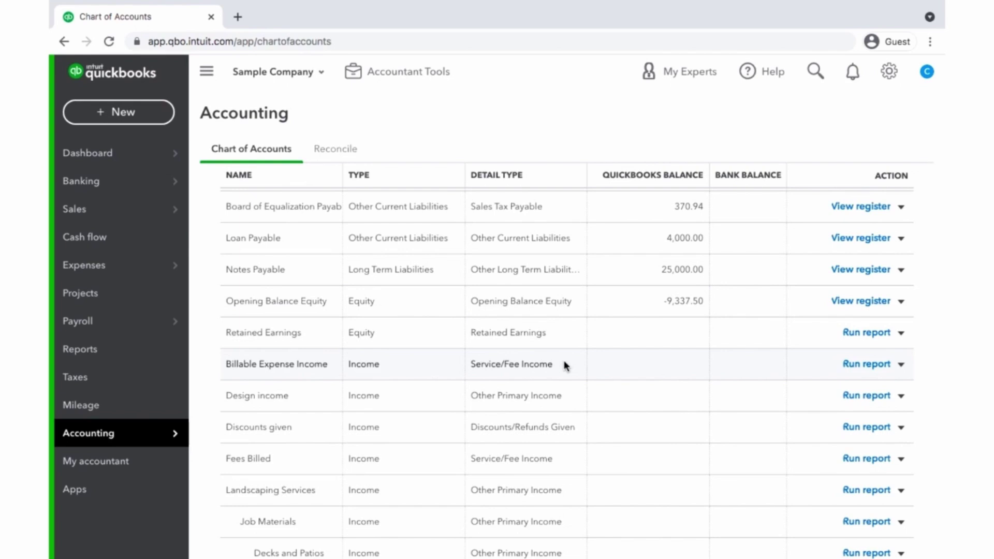
Step: Start a new account in the chart of accounts with account type Income and detail type Sales of Product Income
scroll(565, 366, "up", 2)
scroll(565, 365, "up", 3)
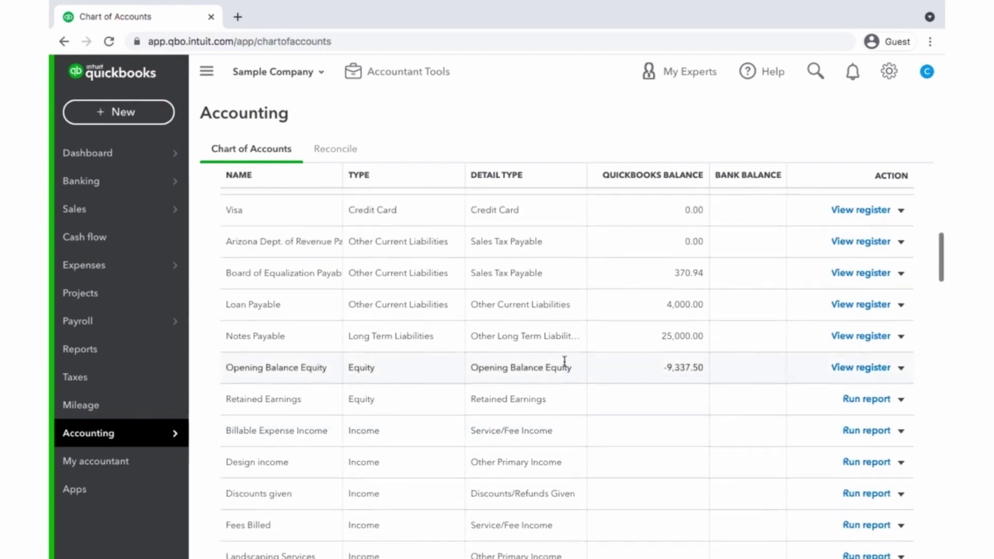
scroll(564, 361, "up", 3)
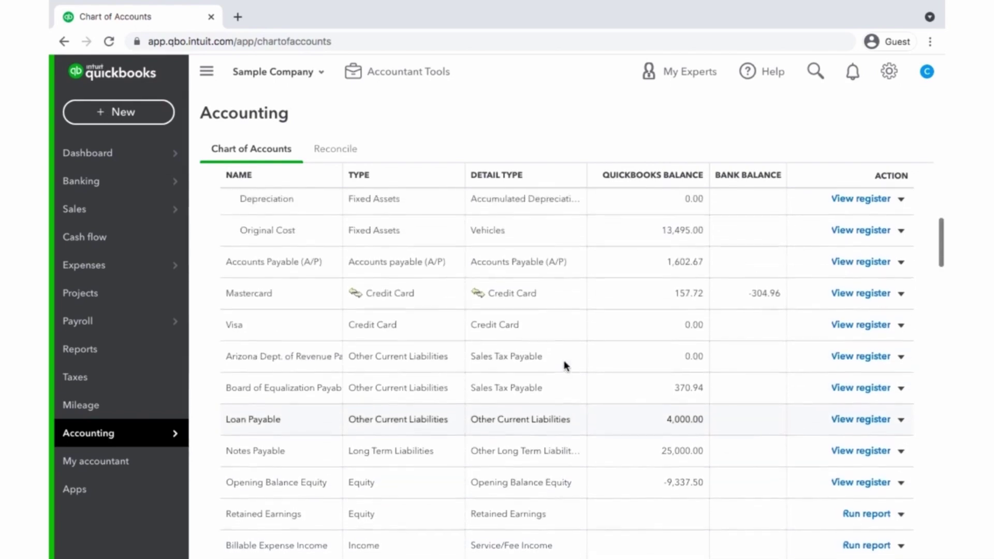
scroll(566, 365, "up", 4)
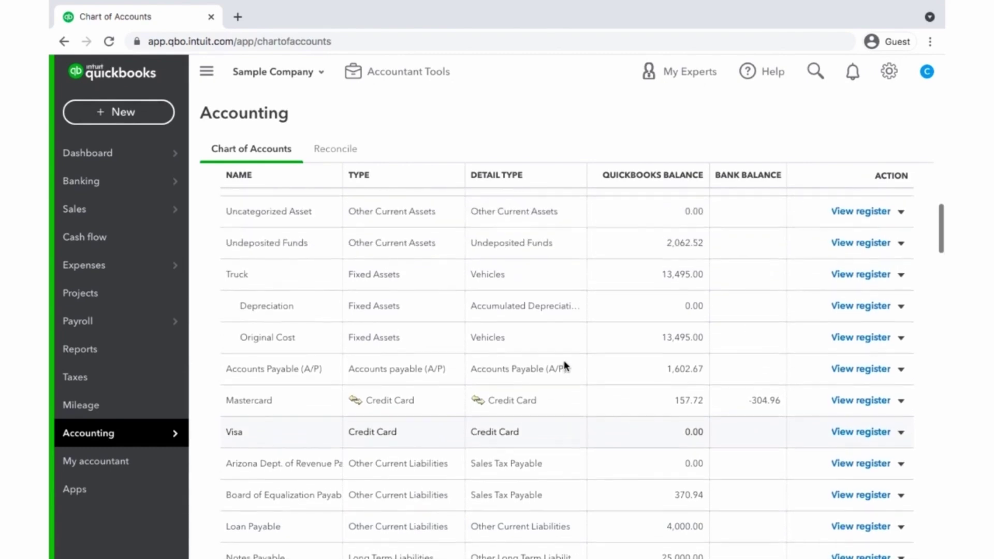
scroll(566, 365, "up", 2)
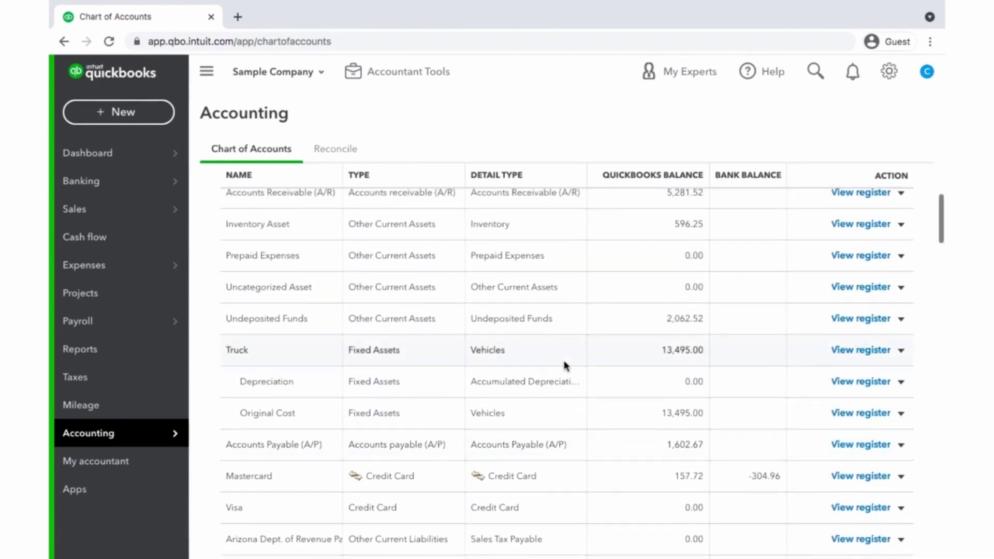
scroll(566, 366, "up", 1)
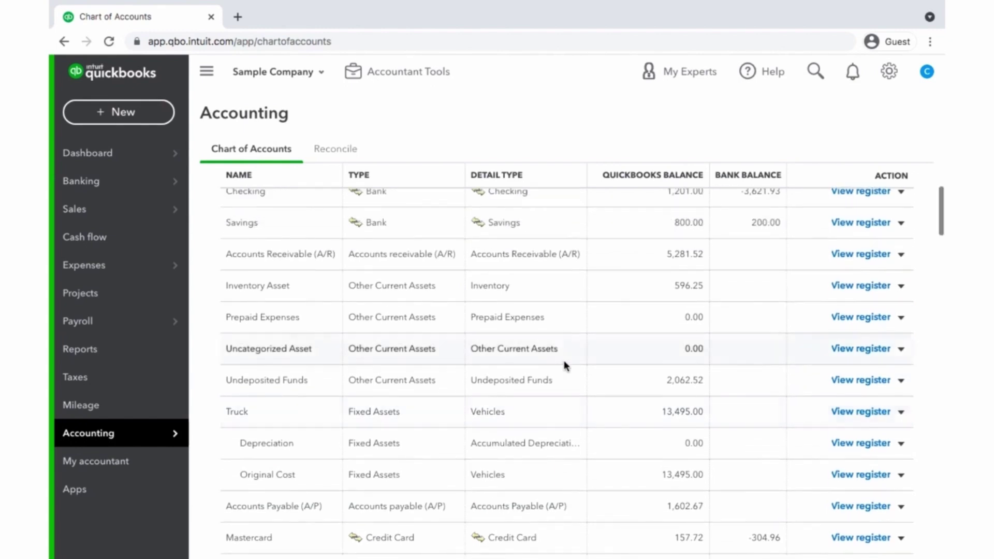
scroll(566, 365, "up", 2)
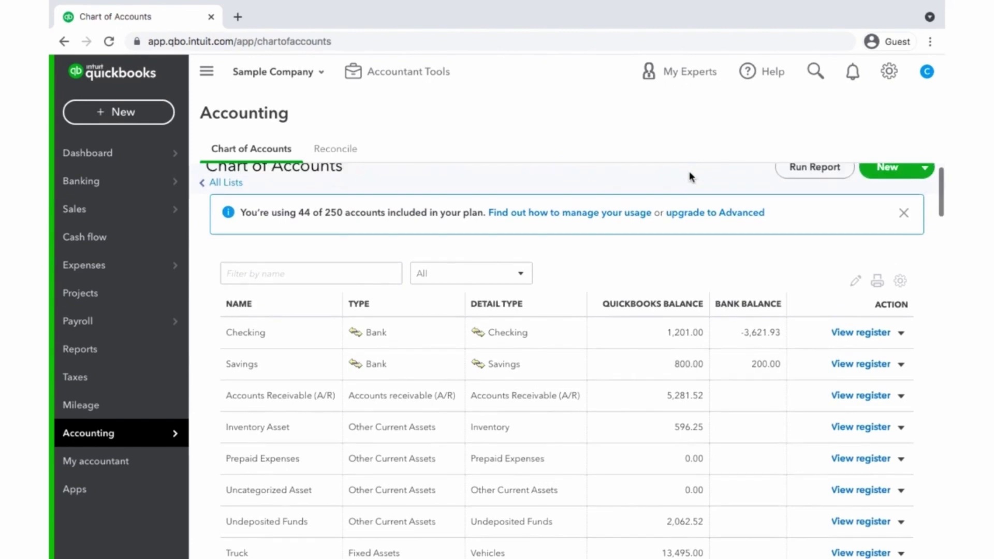
left_click(914, 193)
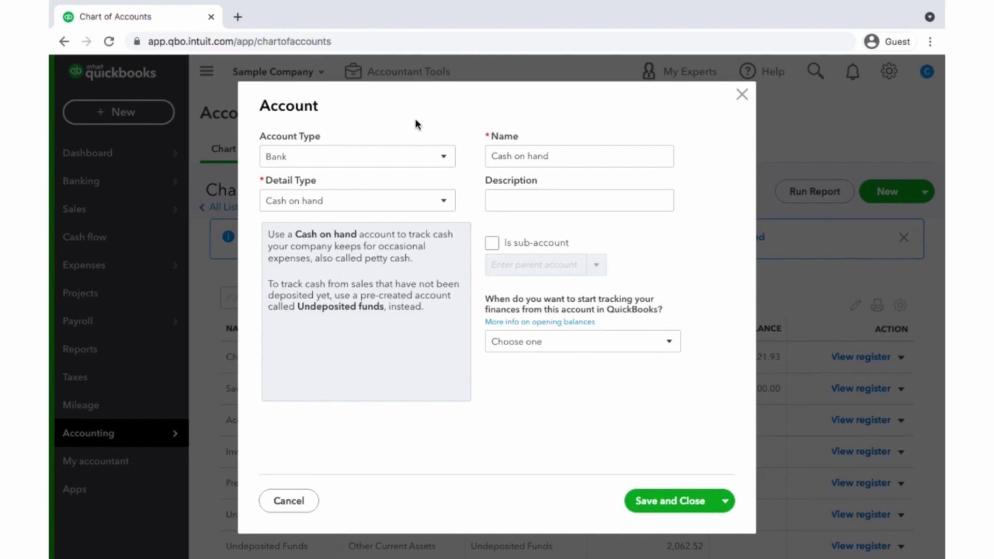
left_click(449, 157)
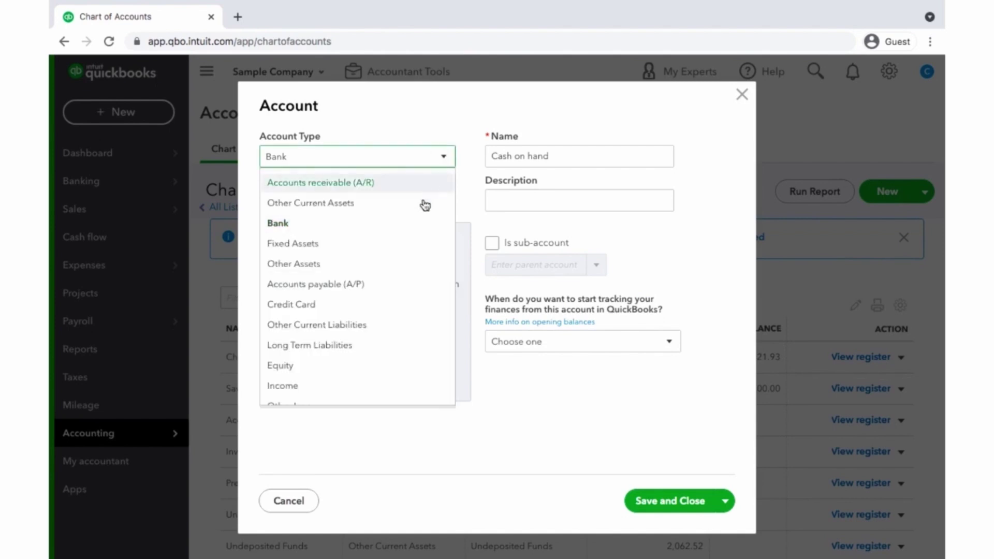
scroll(407, 278, "down", 3)
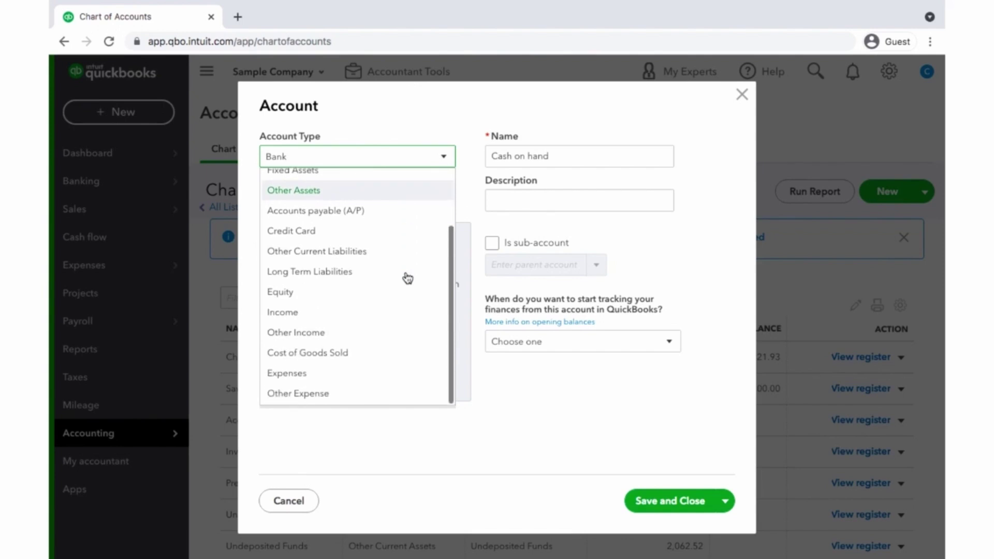
left_click(367, 312)
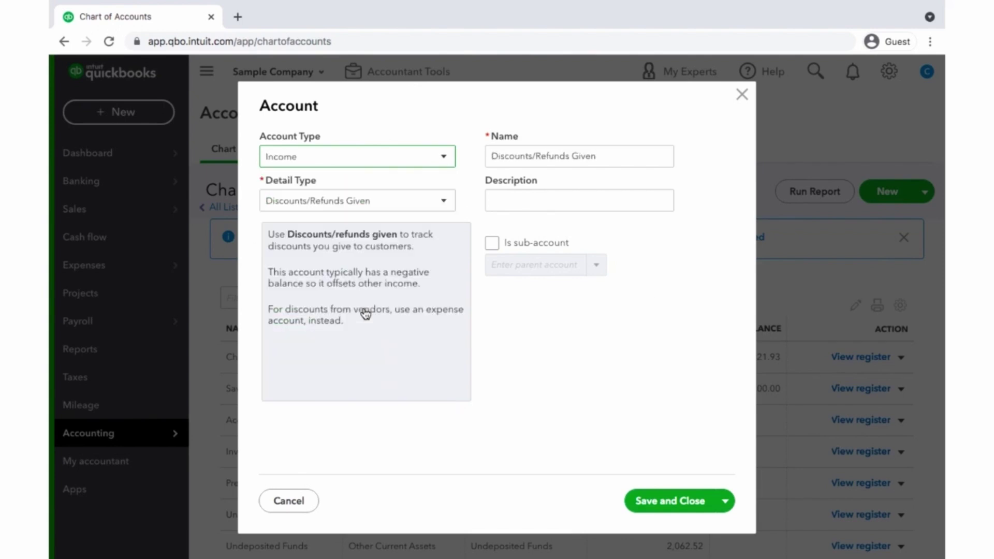
left_click(443, 202)
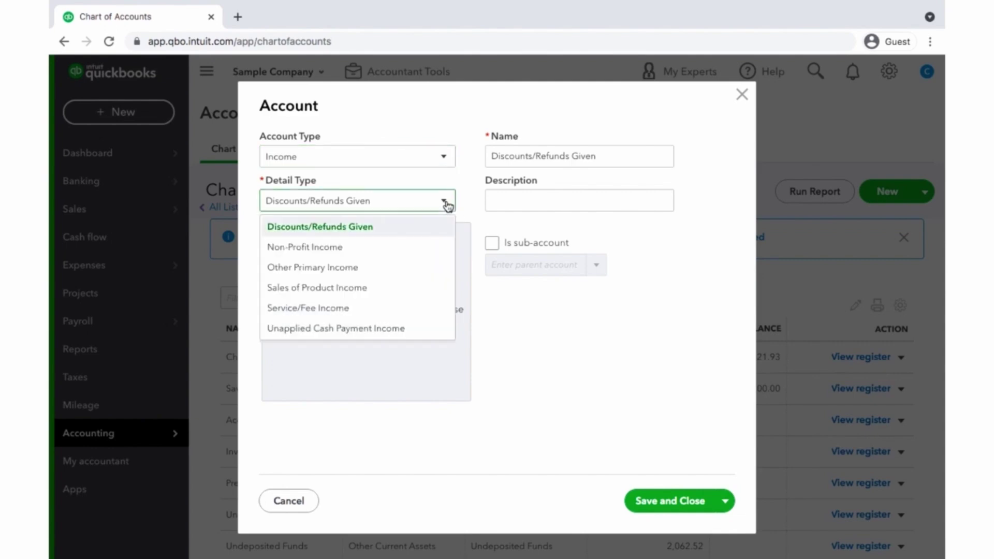
left_click(391, 298)
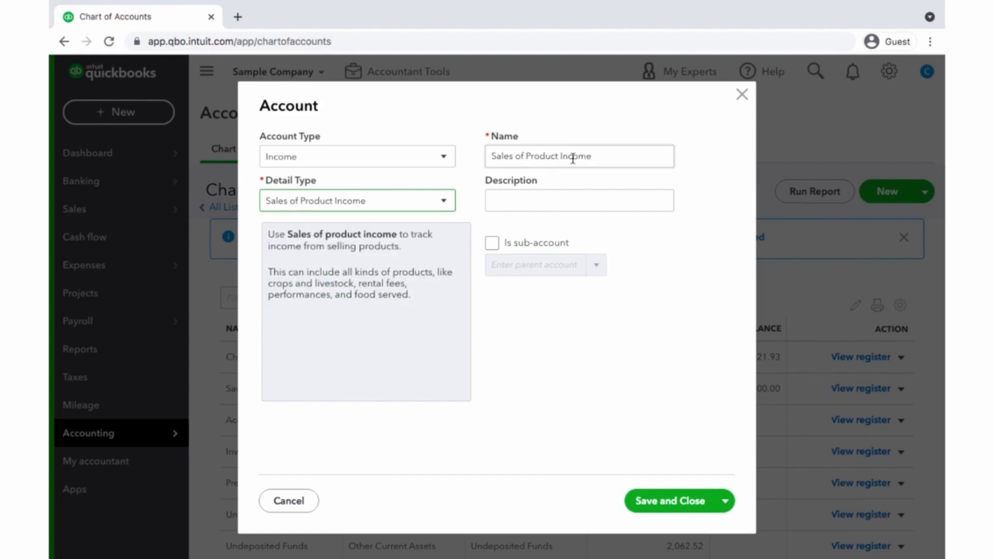
Step: Name the new income account Portrait Painting, then save and close it
left_click(604, 155)
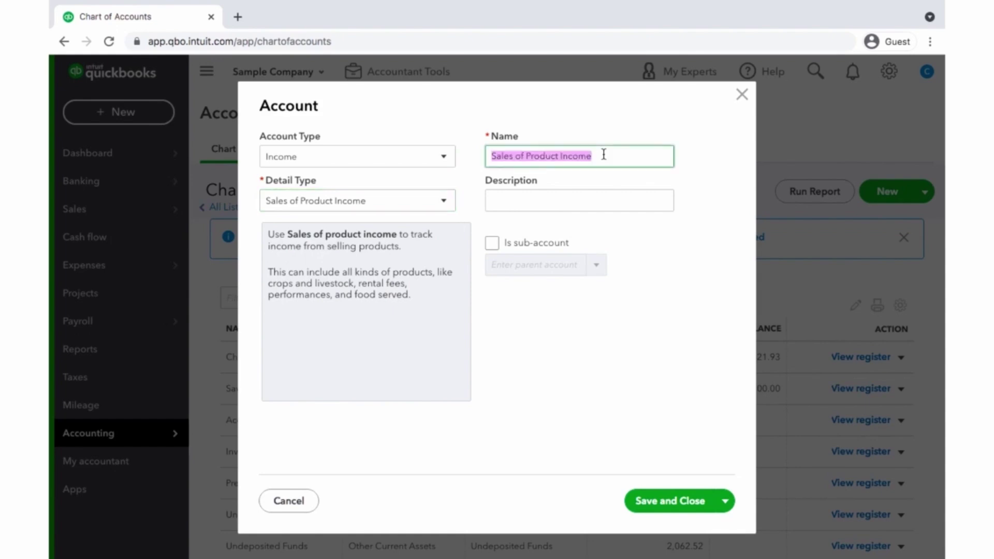
key("BackSpace")
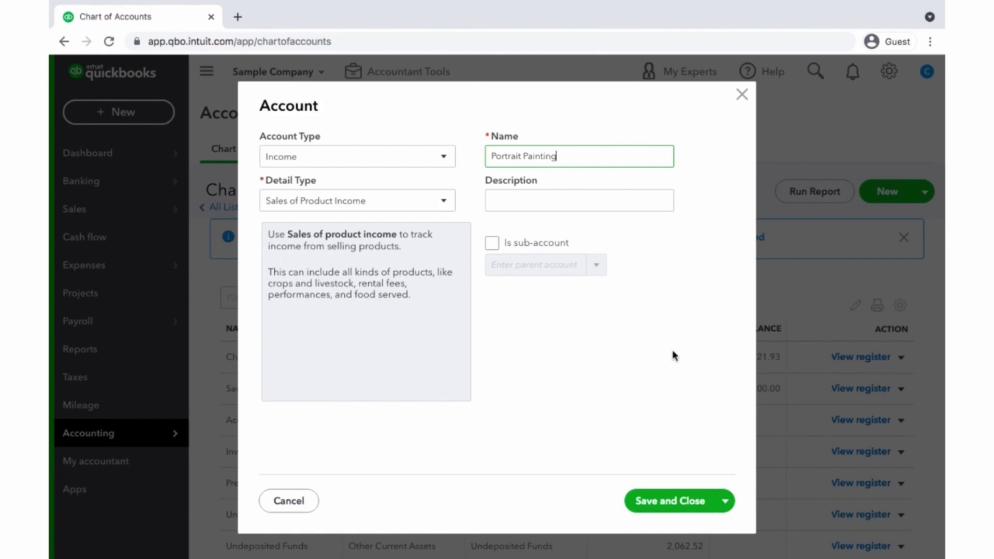
left_click(656, 498)
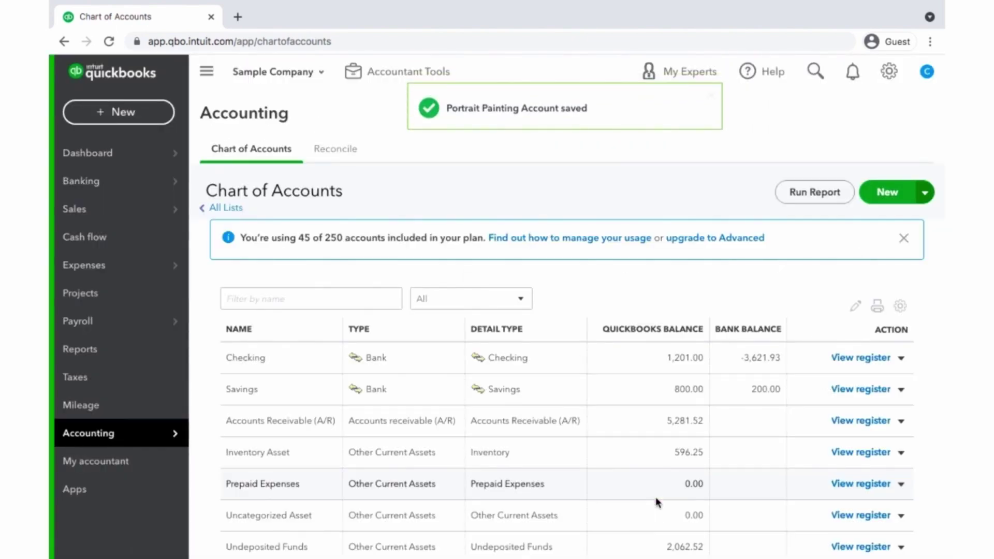
Step: Try to make the Pest Control Services income account inactive
scroll(611, 287, "down", 5)
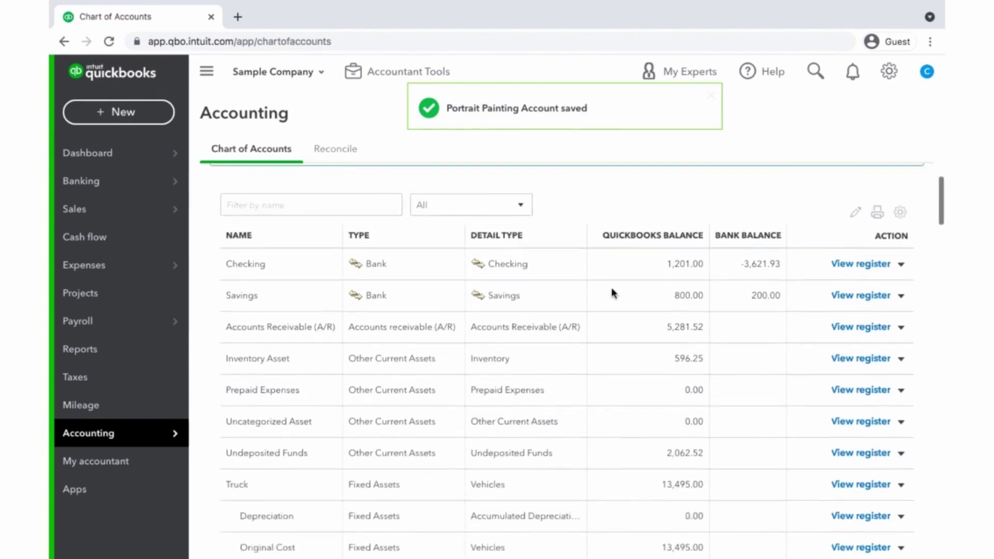
scroll(612, 292, "down", 8)
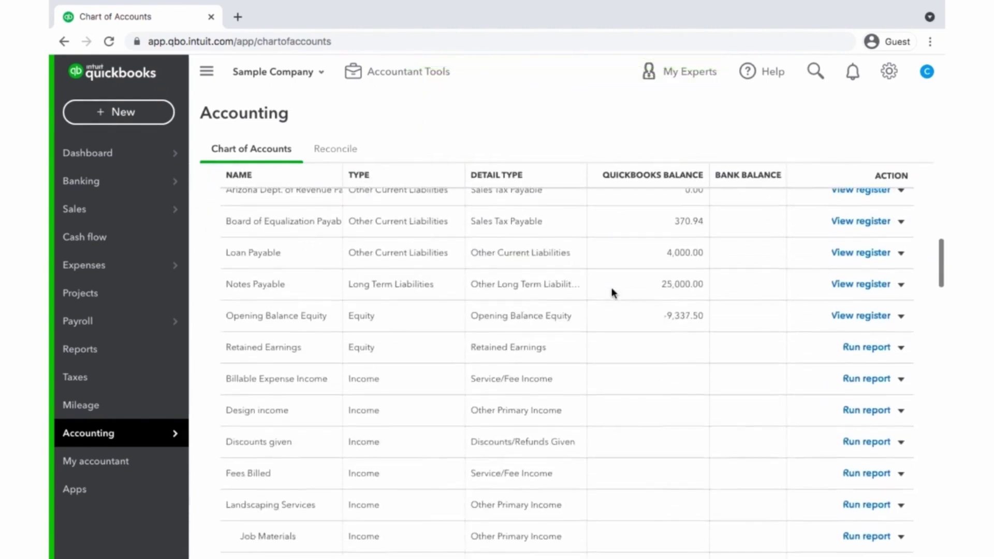
scroll(611, 292, "down", 4)
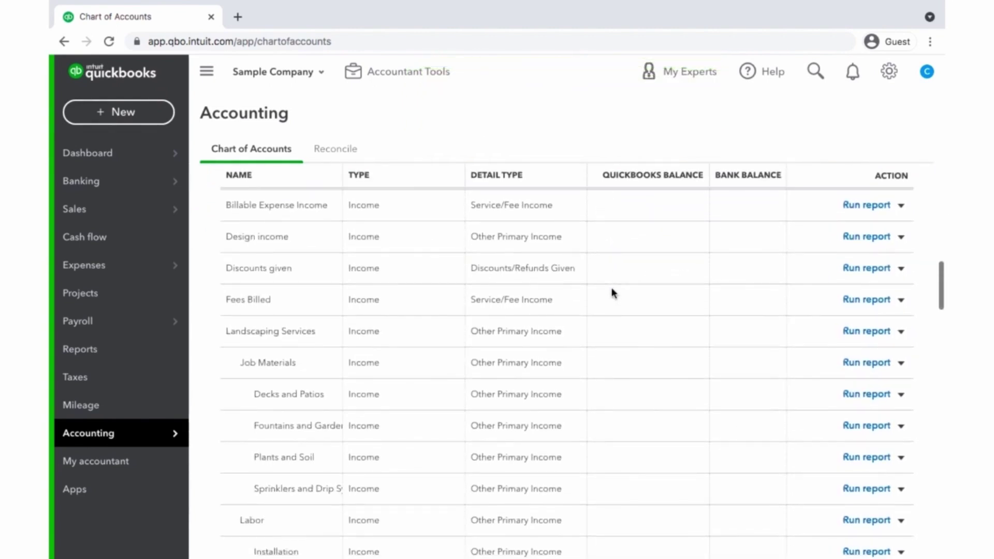
scroll(611, 292, "down", 3)
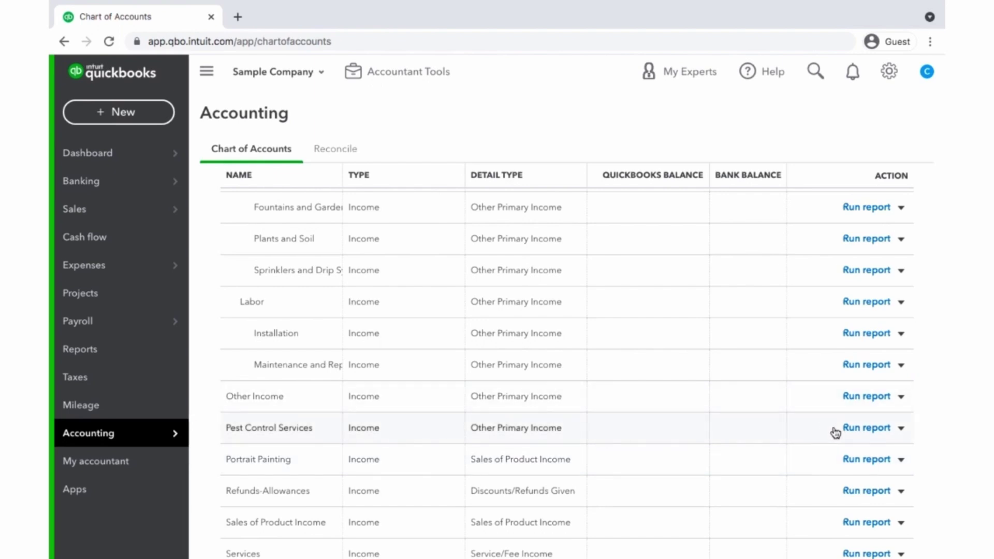
left_click(901, 429)
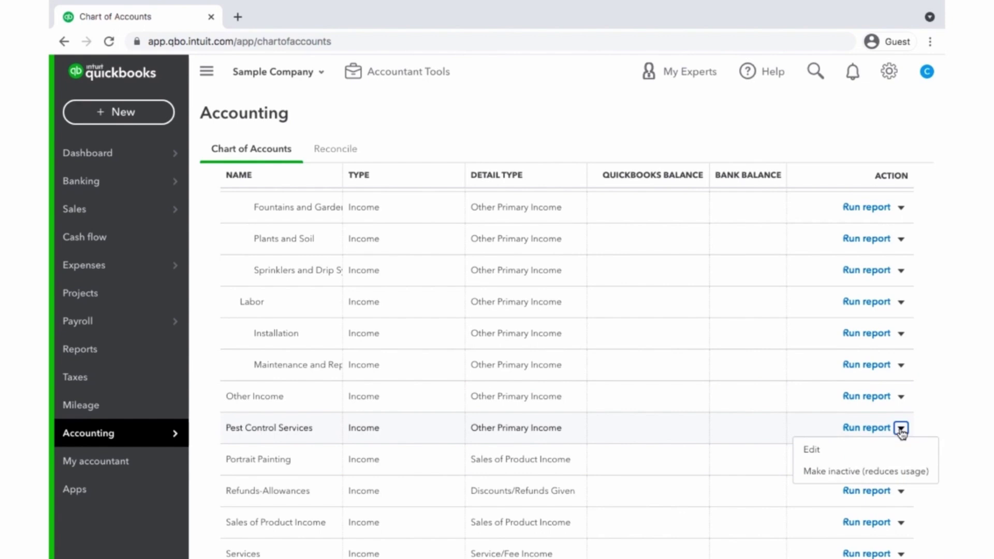
left_click(889, 472)
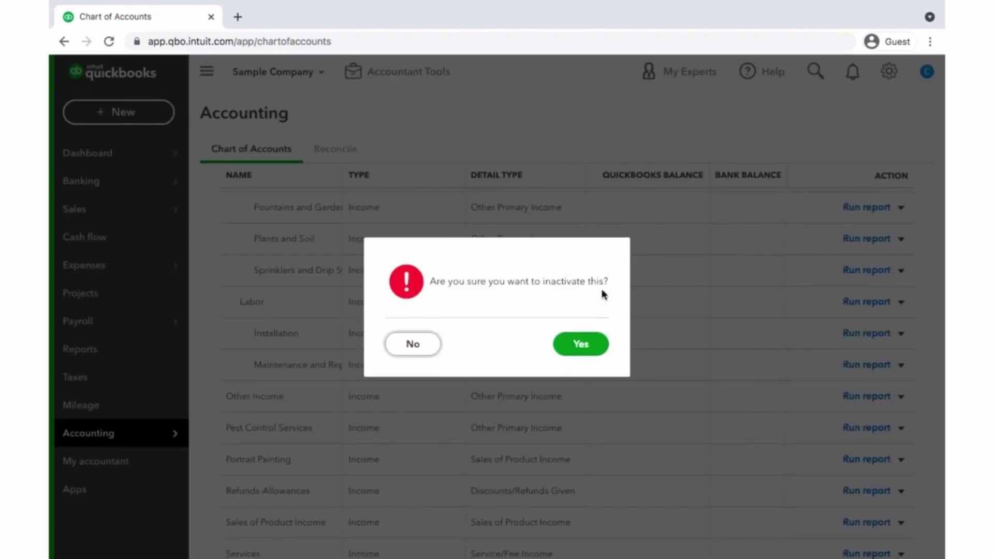
left_click(575, 347)
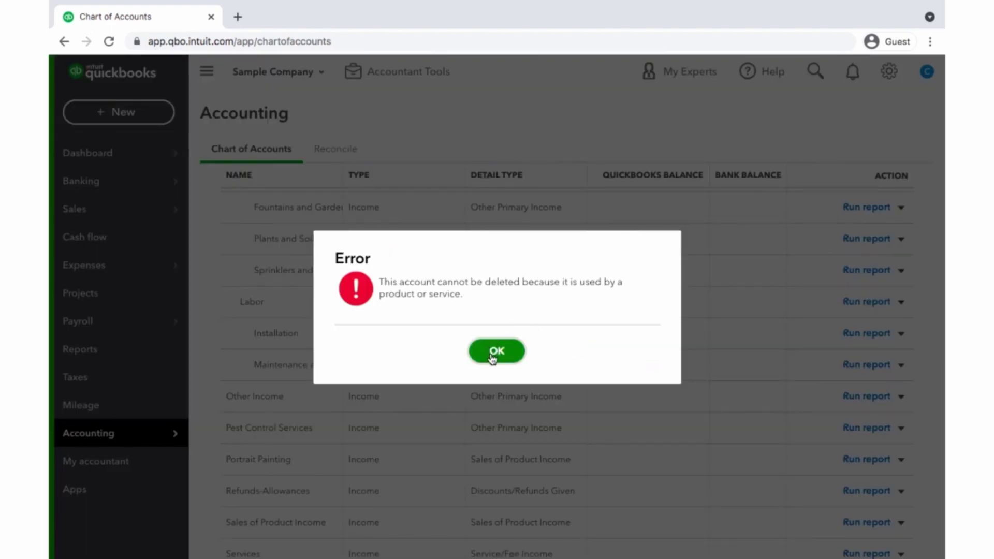
left_click(492, 357)
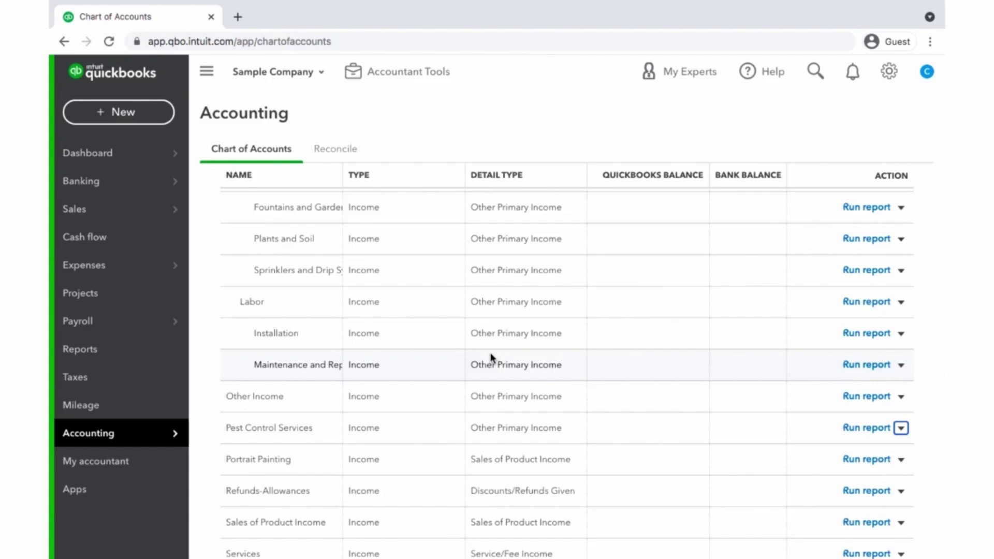
Step: Make the Disposal Fees expense account inactive and confirm the inactivation
scroll(708, 424, "down", 2)
scroll(708, 424, "down", 3)
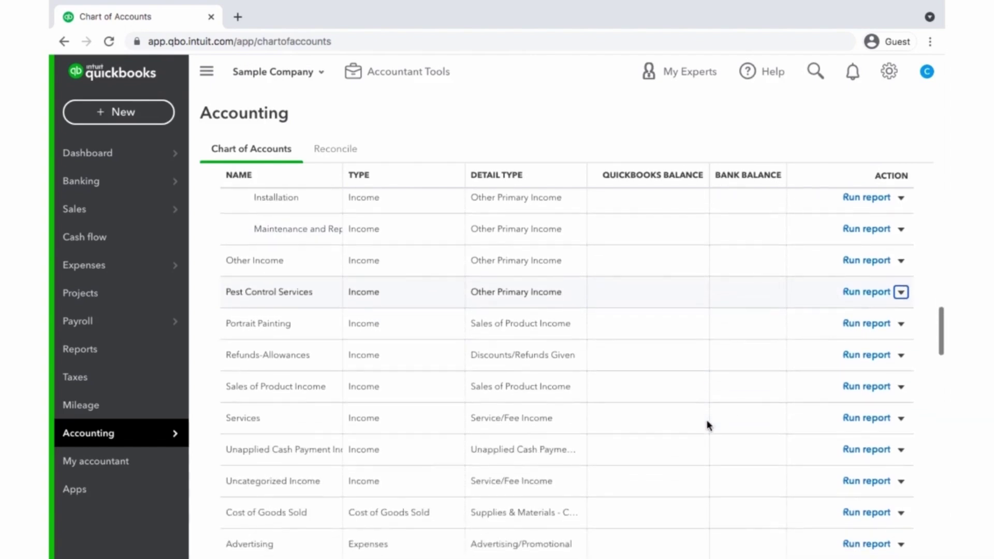
scroll(708, 425, "down", 2)
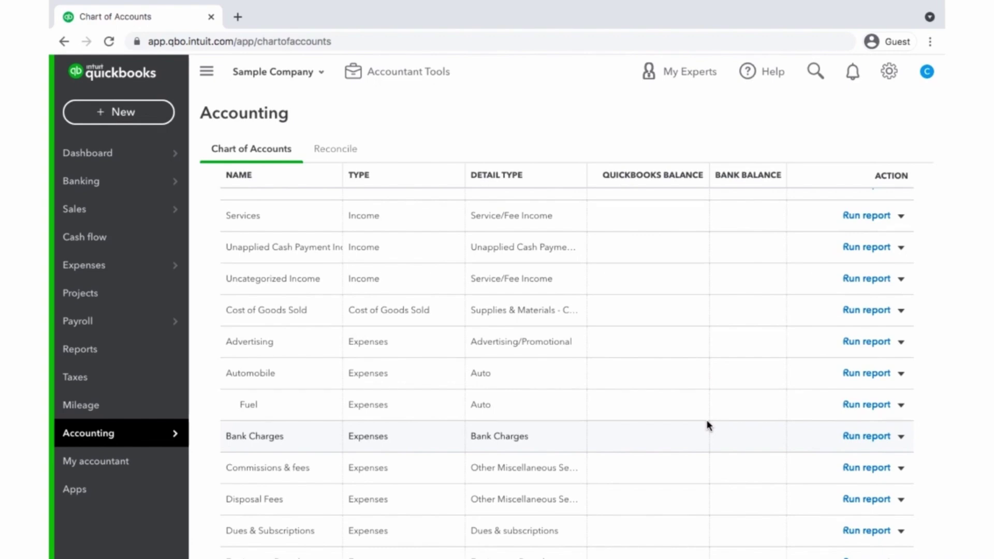
scroll(708, 425, "down", 3)
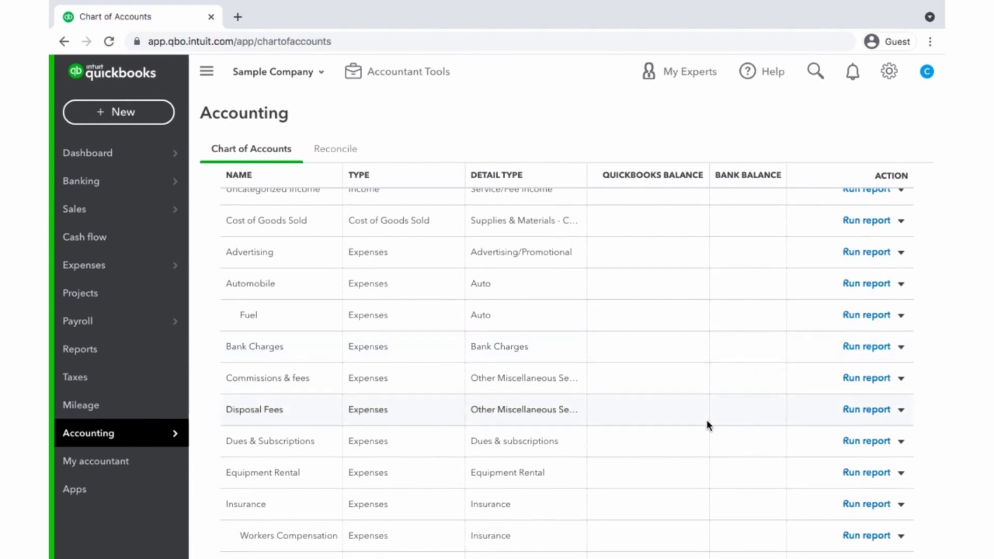
left_click(901, 410)
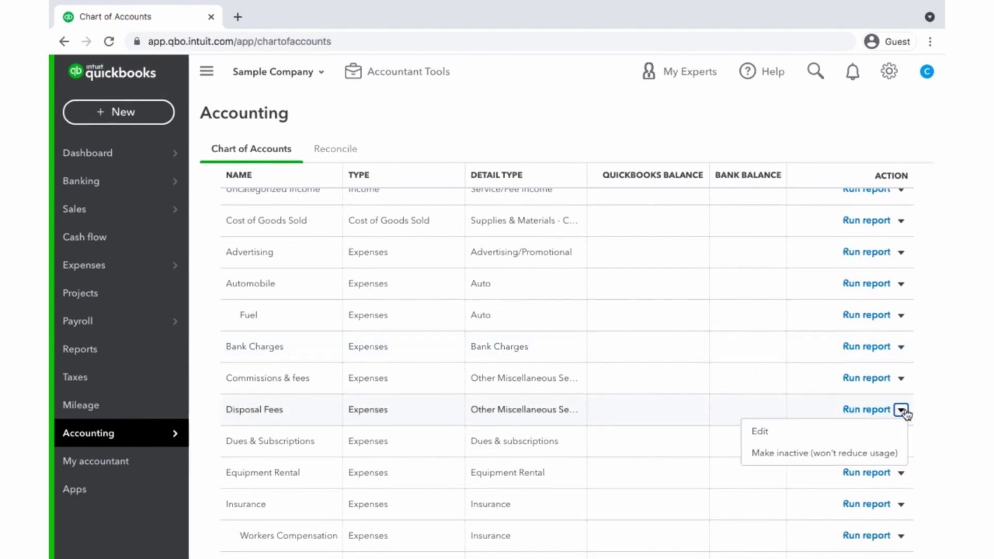
left_click(806, 453)
left_click(588, 343)
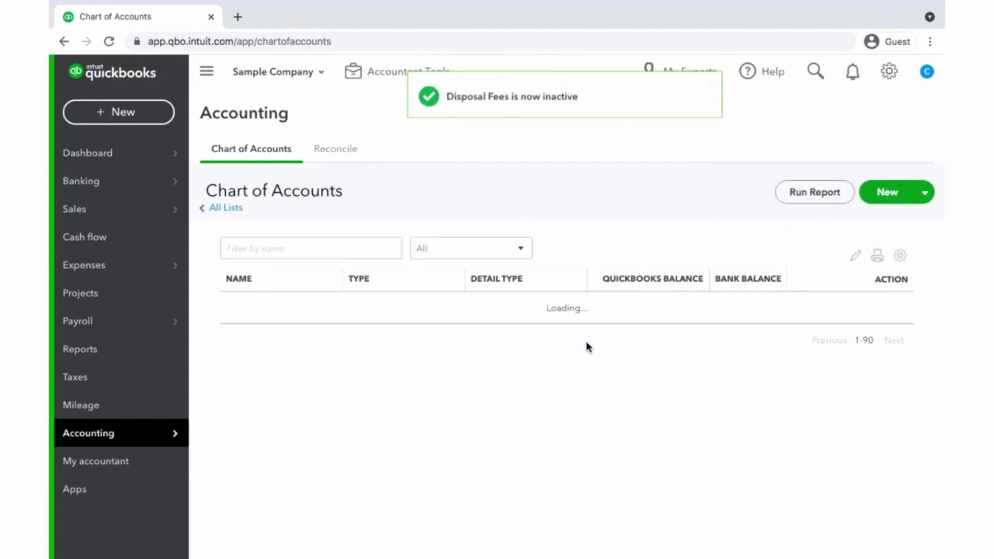
Step: Review the chart of accounts from the bank accounts through the income accounts to the expense accounts
scroll(585, 346, "down", 3)
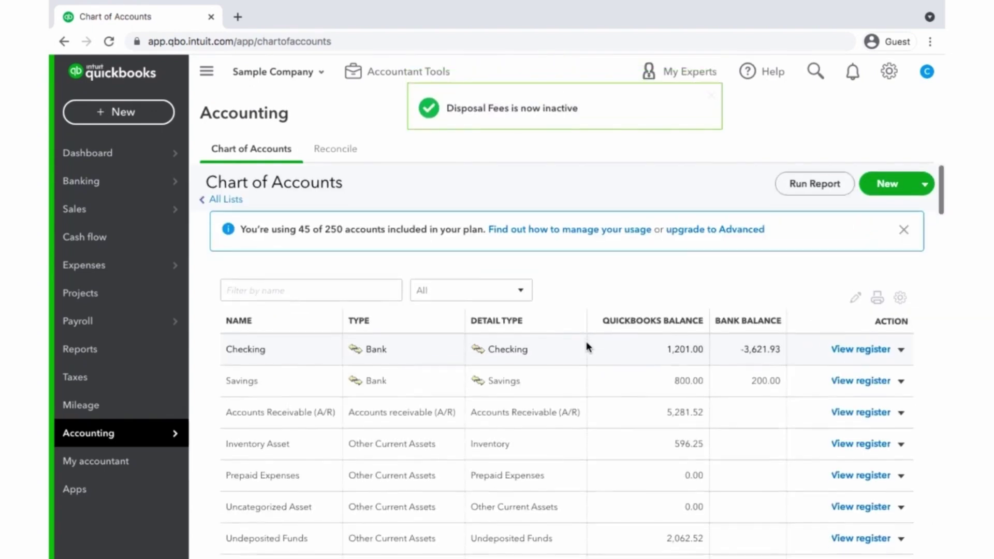
scroll(588, 347, "down", 3)
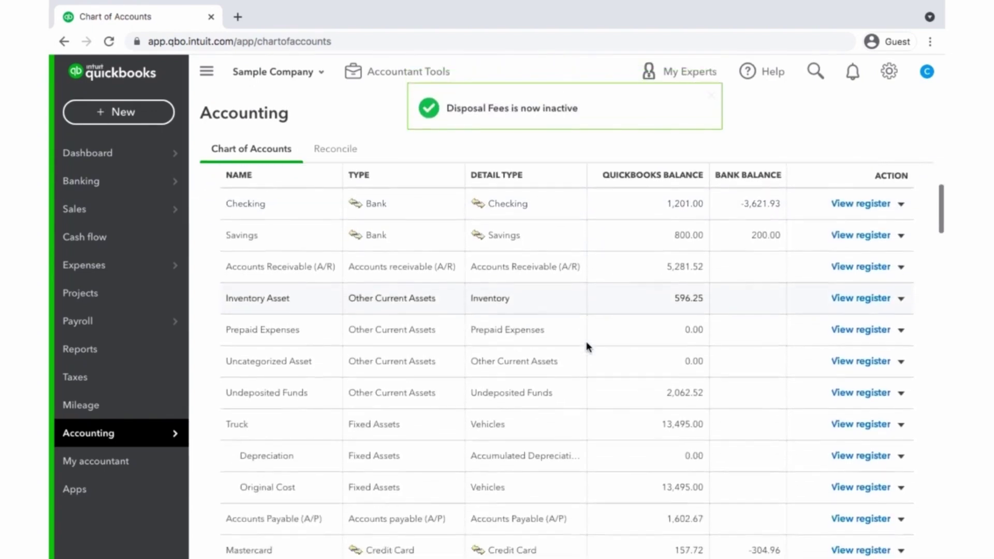
scroll(588, 346, "down", 3)
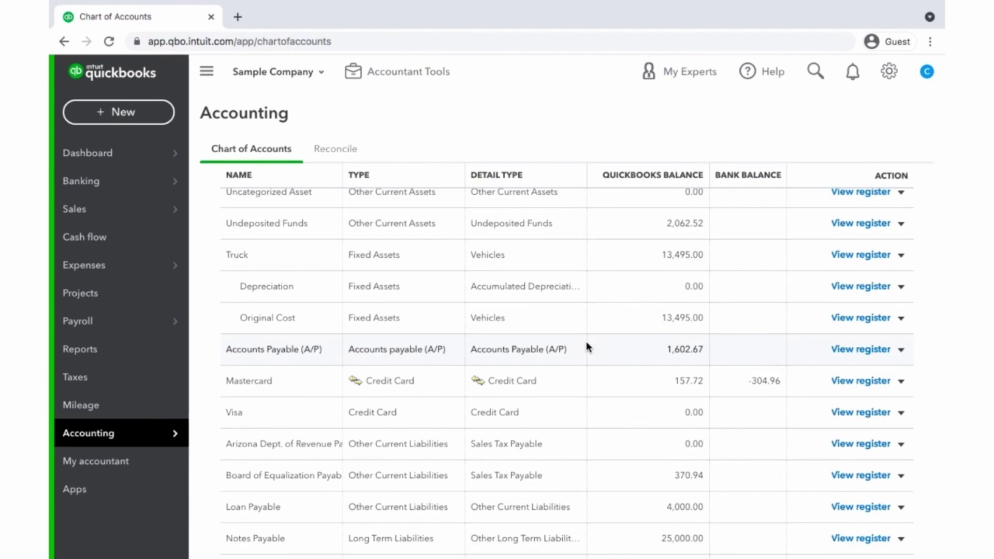
scroll(588, 347, "down", 3)
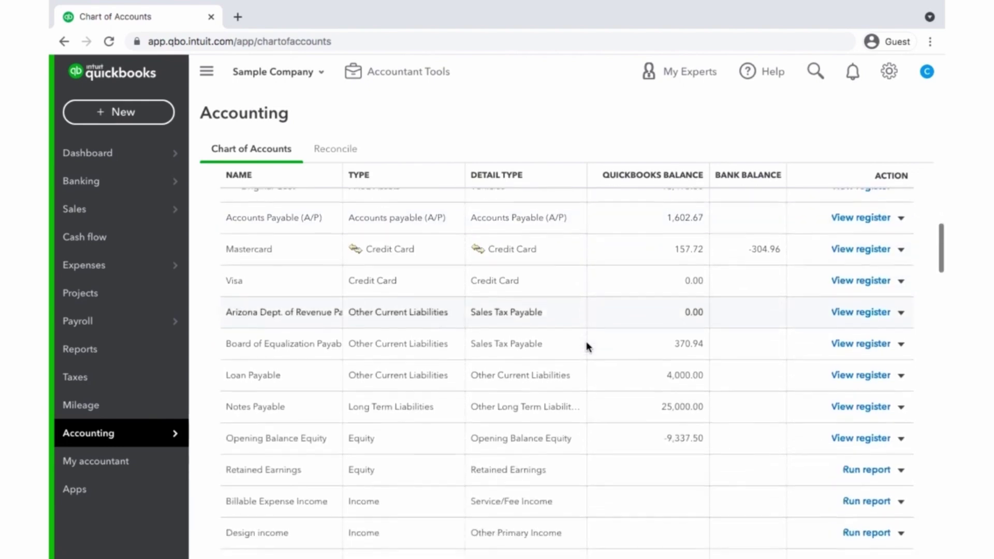
scroll(588, 347, "down", 3)
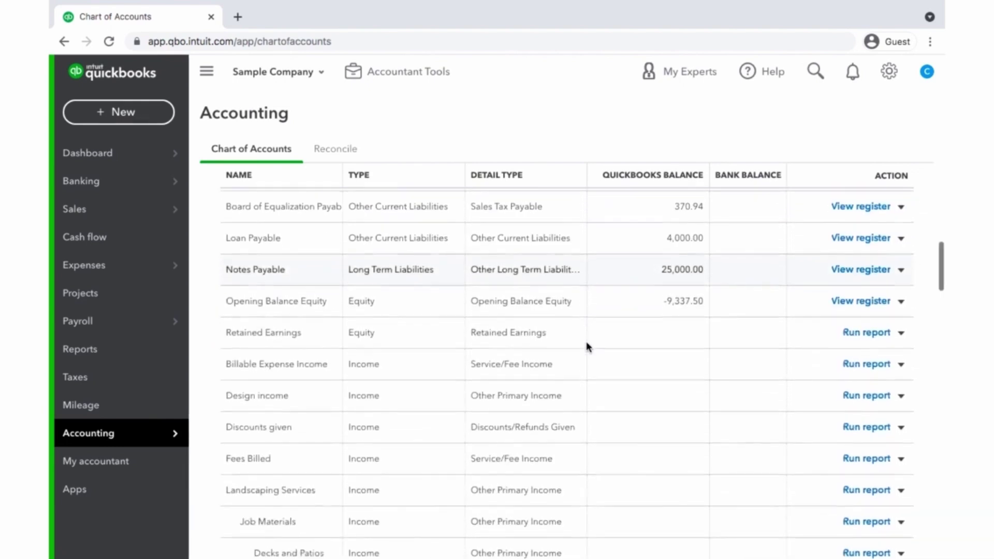
scroll(588, 346, "down", 3)
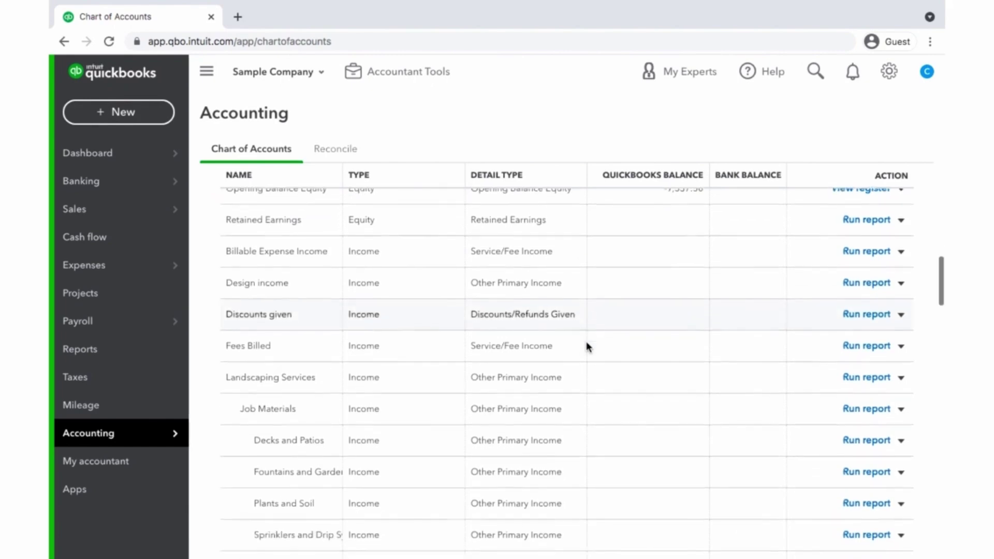
scroll(588, 347, "down", 3)
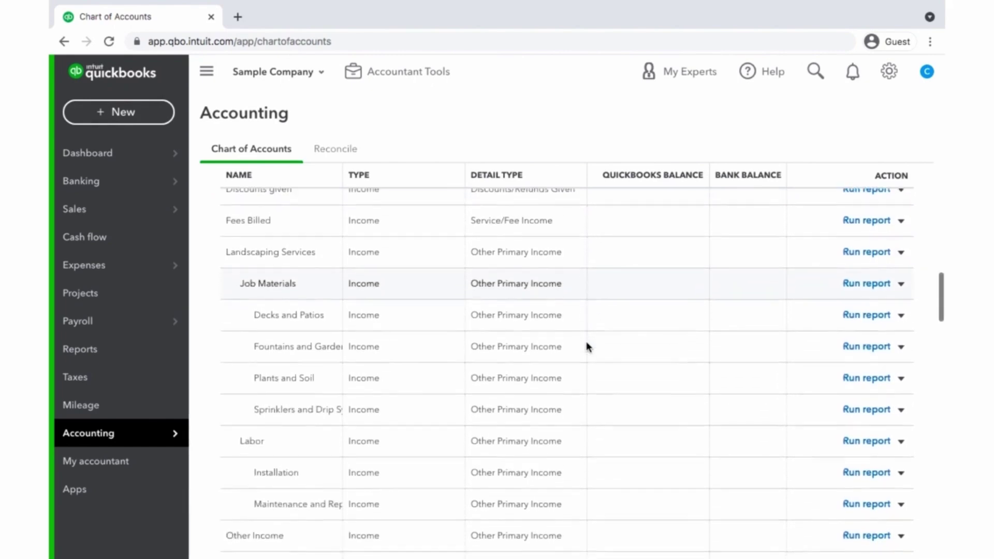
scroll(588, 347, "down", 5)
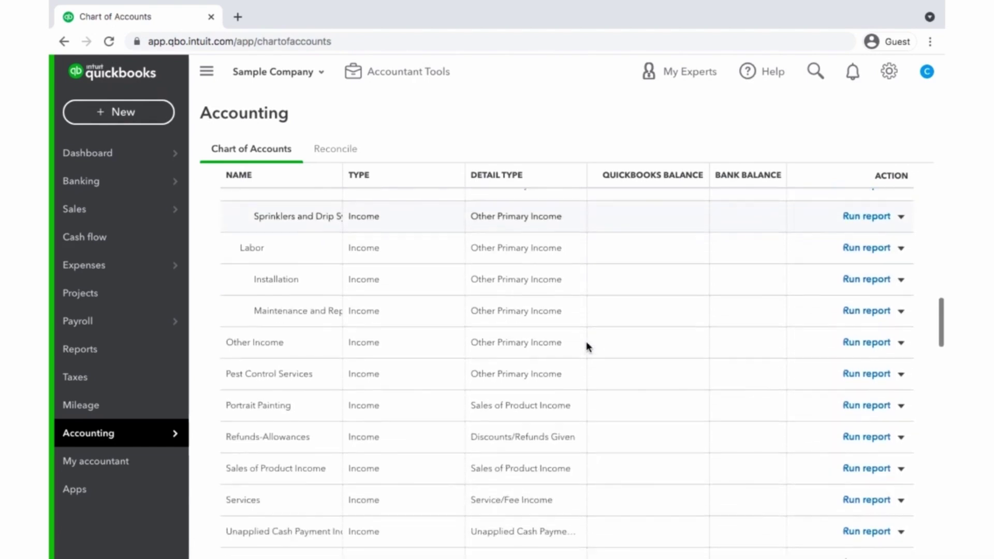
scroll(588, 347, "down", 7)
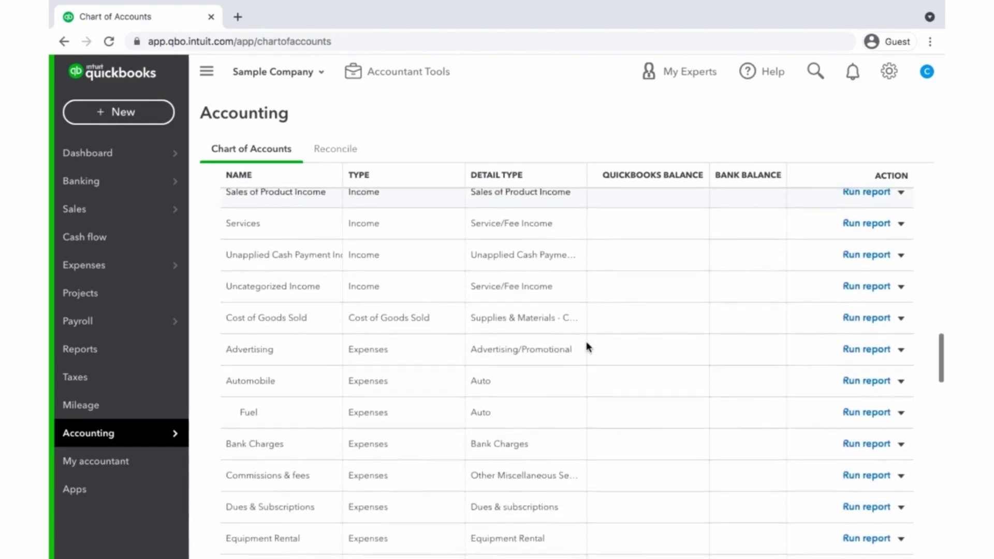
scroll(588, 347, "down", 3)
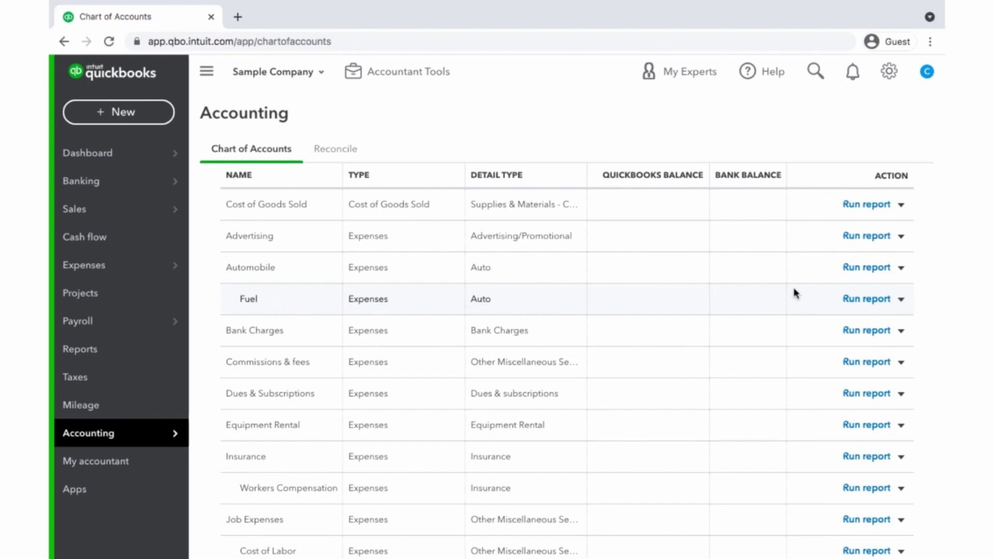
Step: Start a new account with account type Expenses and detail type Auto, and name it Auto Repairs
scroll(795, 294, "up", 15)
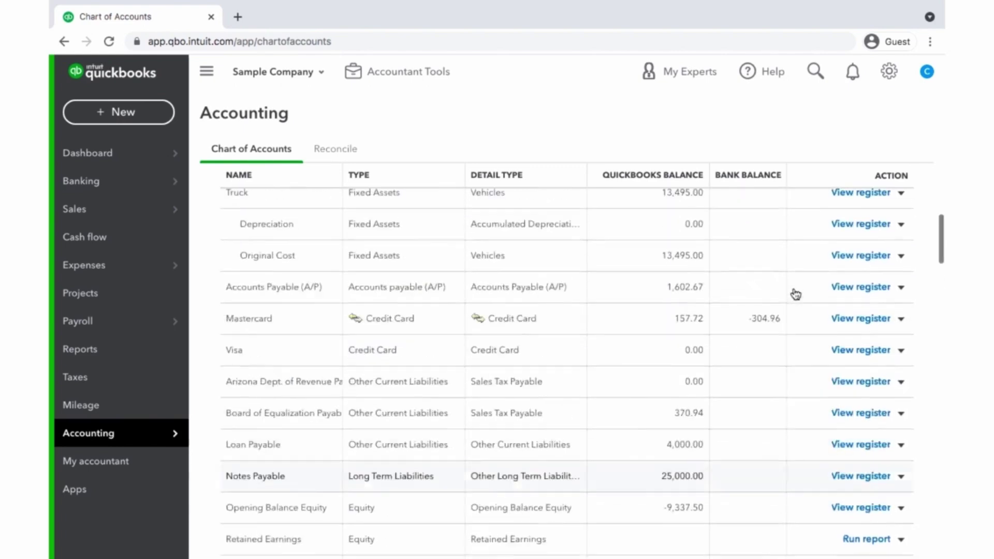
scroll(795, 293, "up", 8)
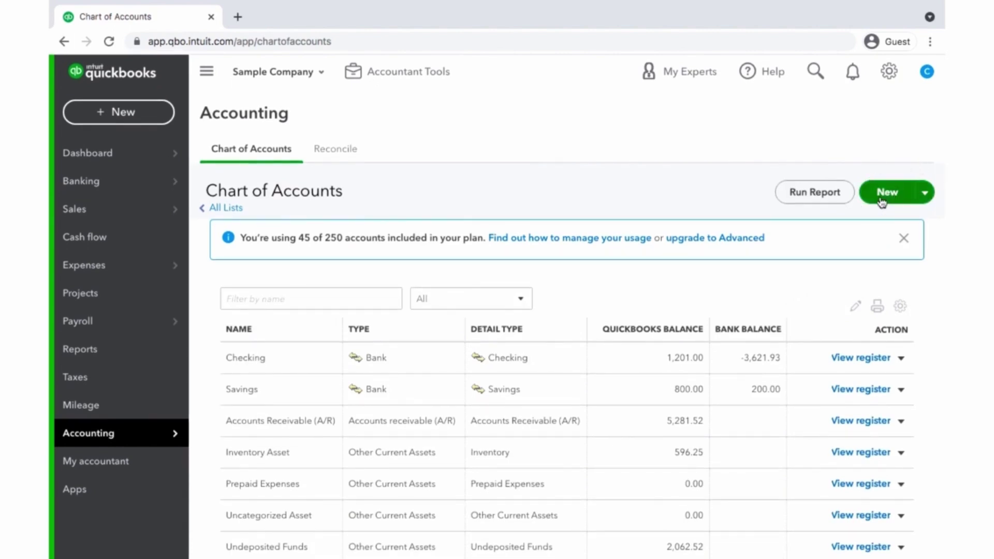
left_click(882, 200)
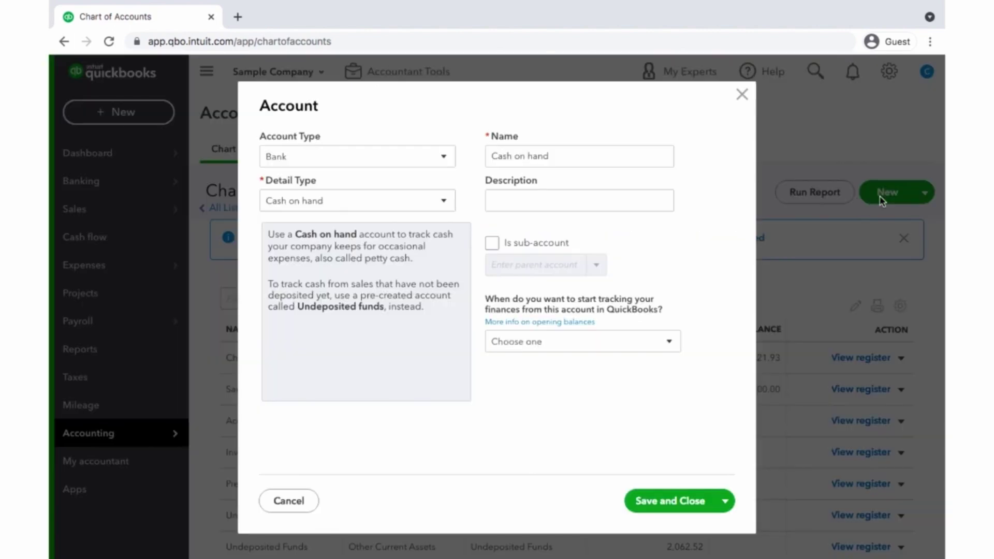
left_click(447, 168)
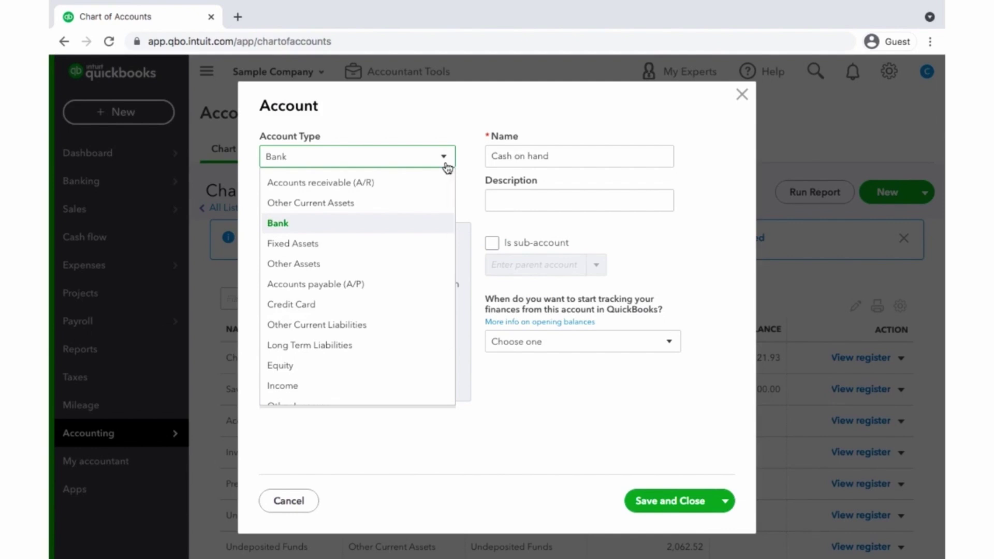
scroll(397, 278, "down", 3)
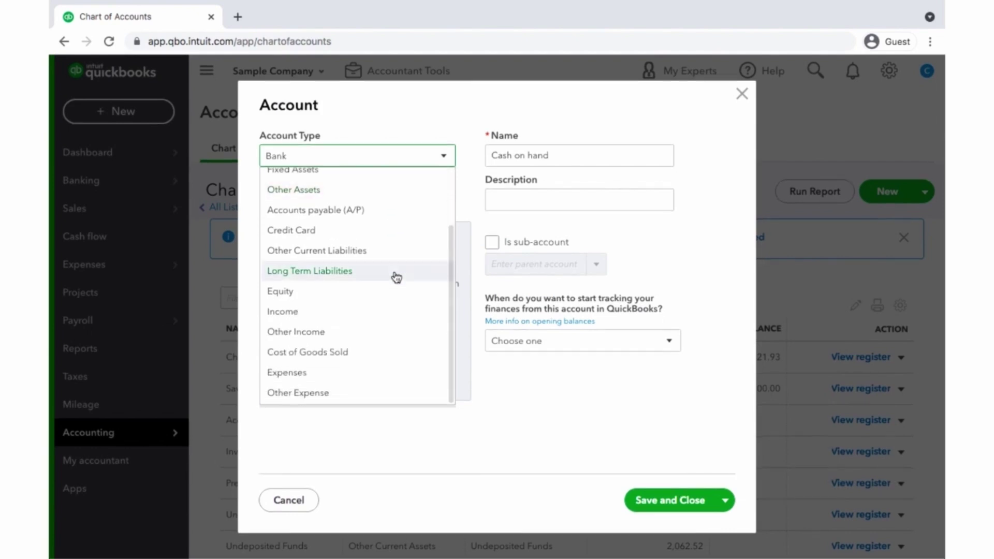
left_click(373, 376)
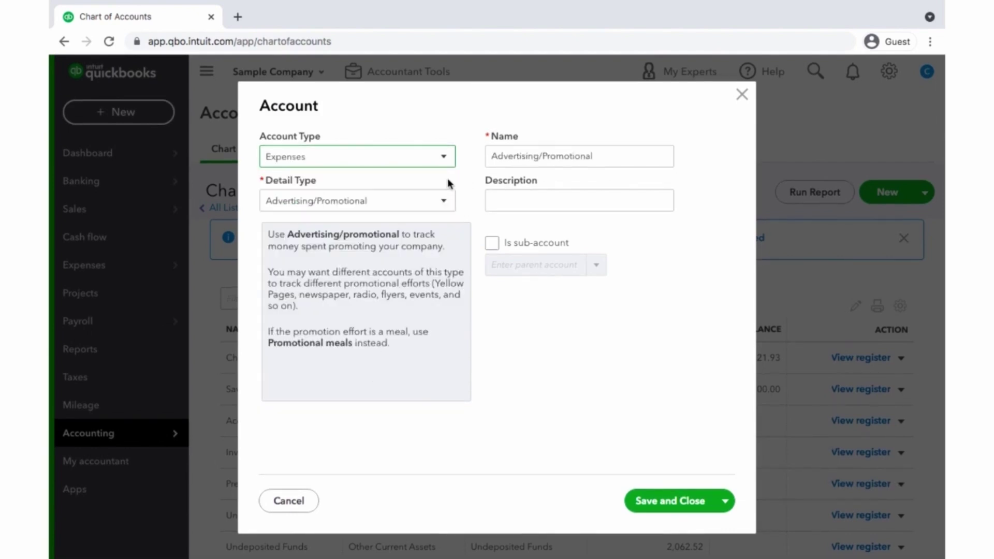
left_click(444, 202)
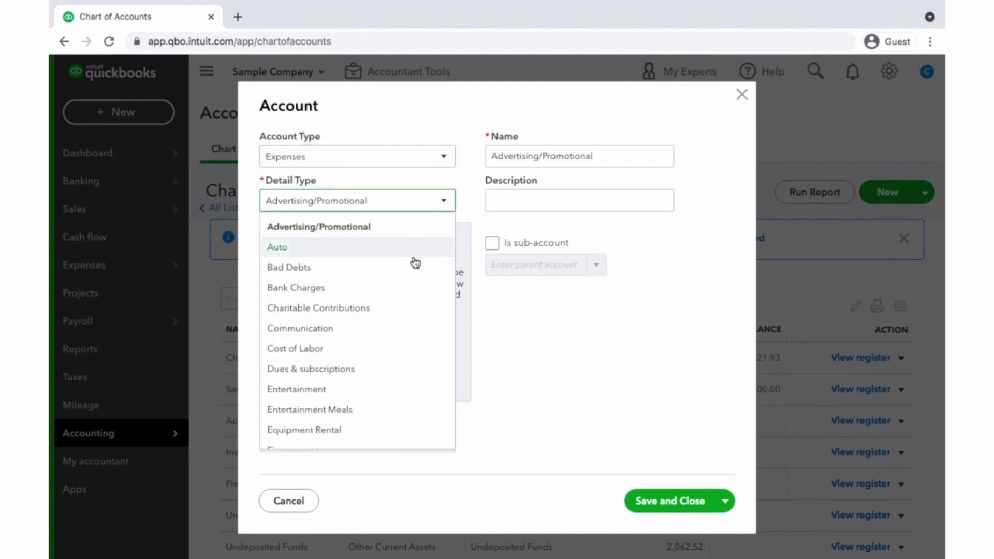
scroll(406, 319, "down", 1)
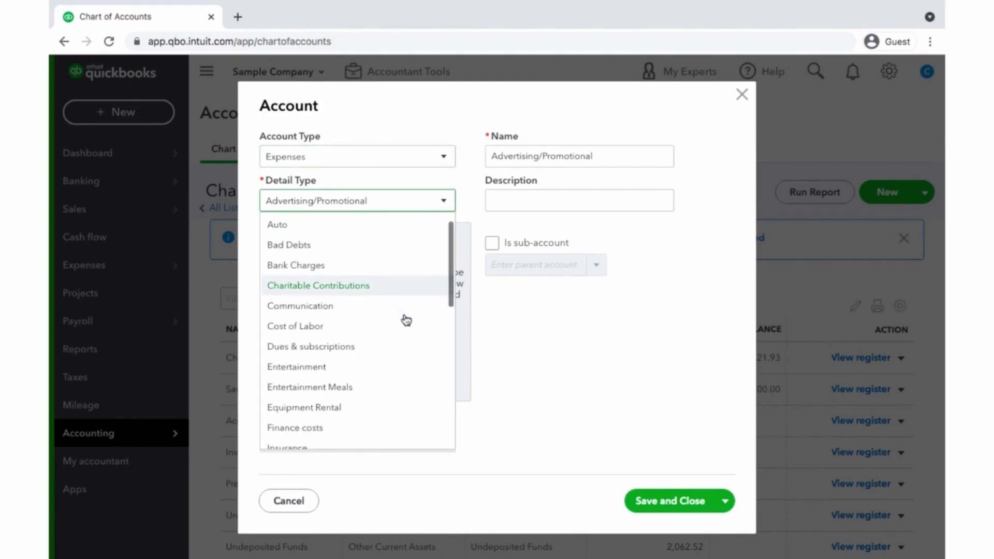
left_click(372, 227)
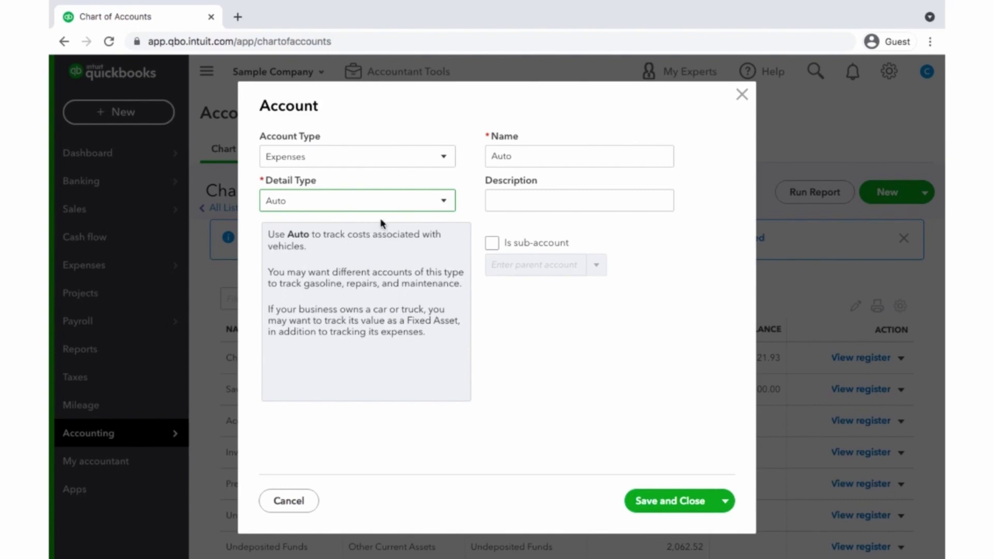
double_click(522, 158)
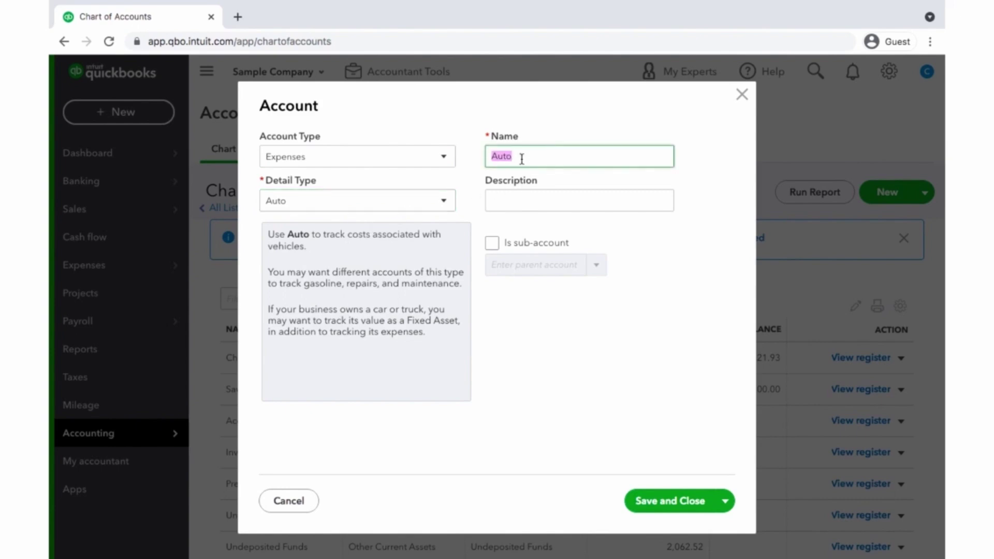
left_click(511, 156)
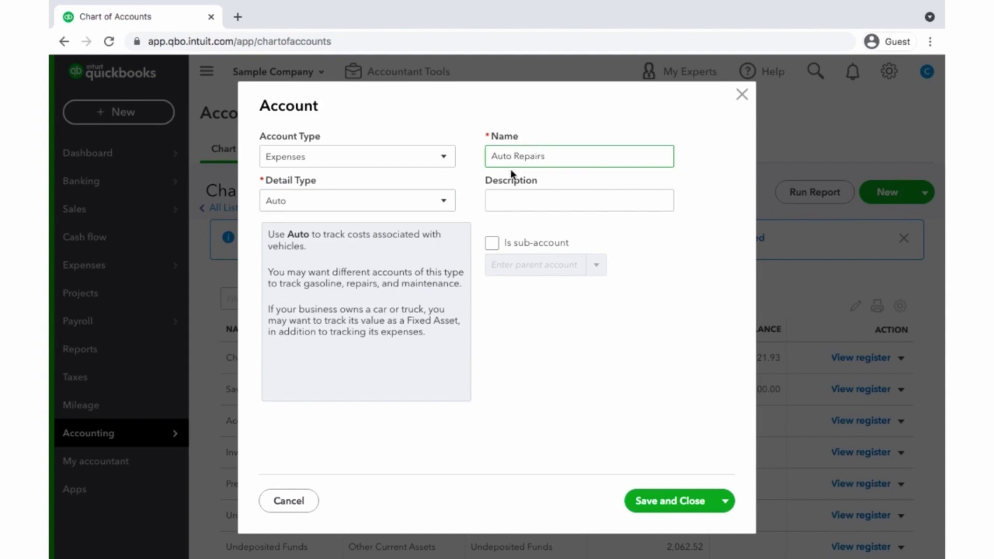
Step: Make the Auto Repairs account a sub-account of Automobile, then save and close it
left_click(493, 244)
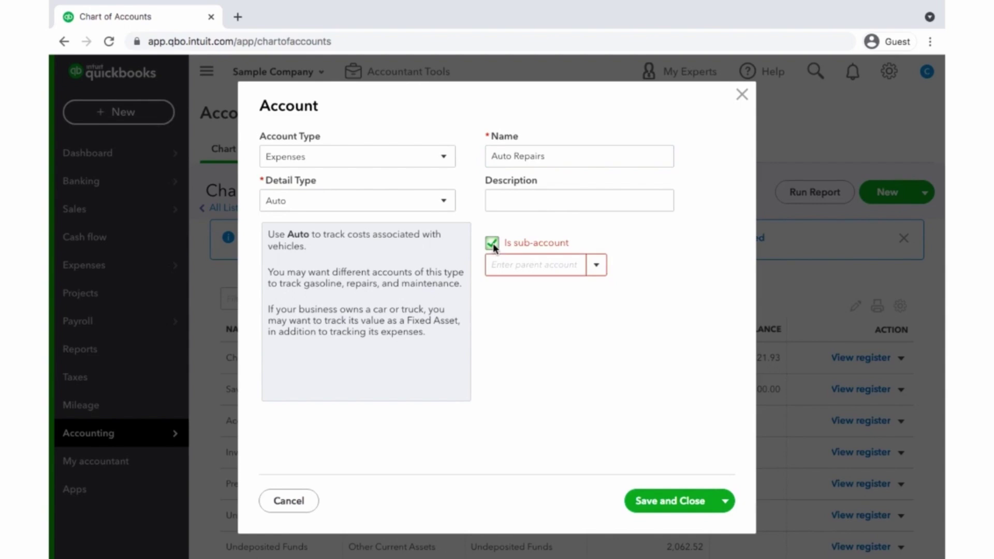
left_click(597, 269)
scroll(610, 356, "down", 3)
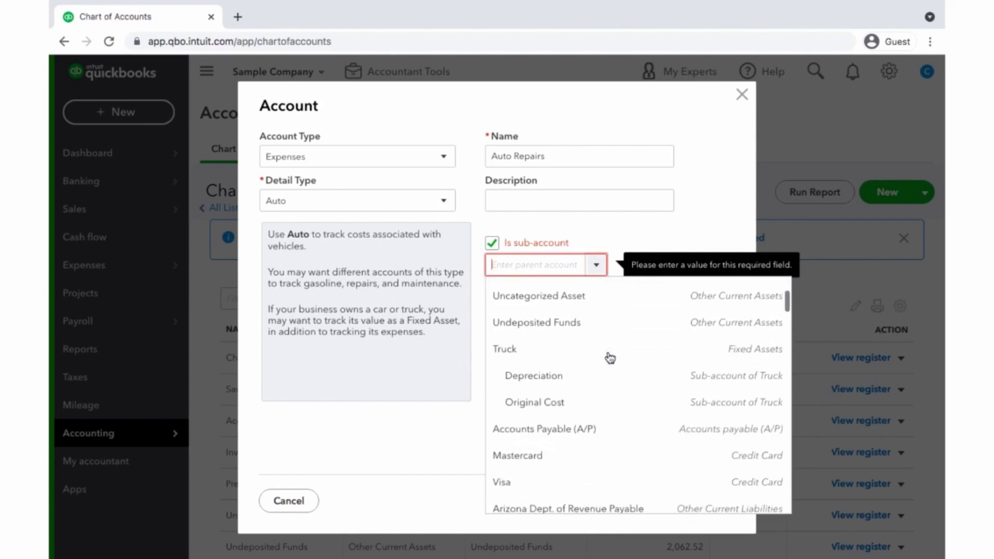
scroll(609, 357, "down", 9)
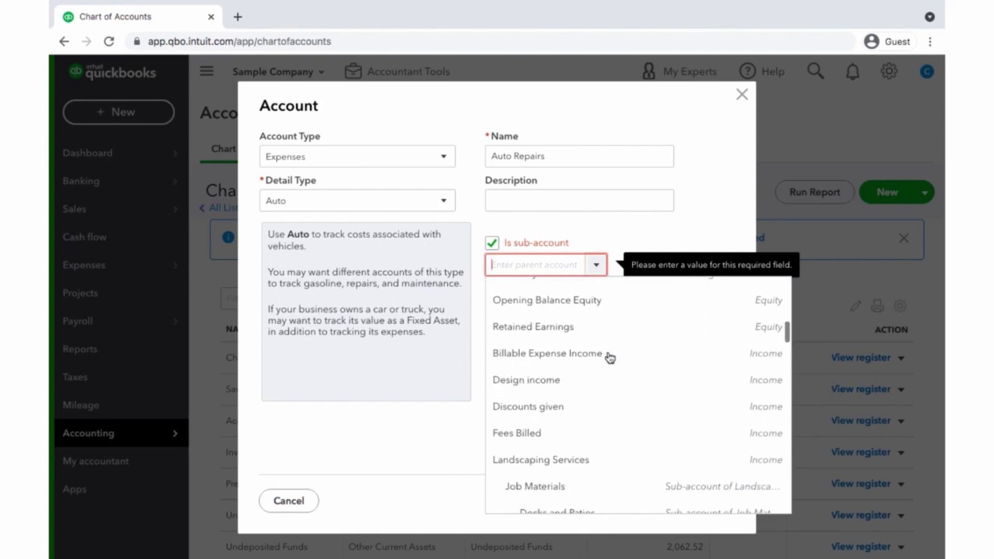
scroll(610, 357, "down", 9)
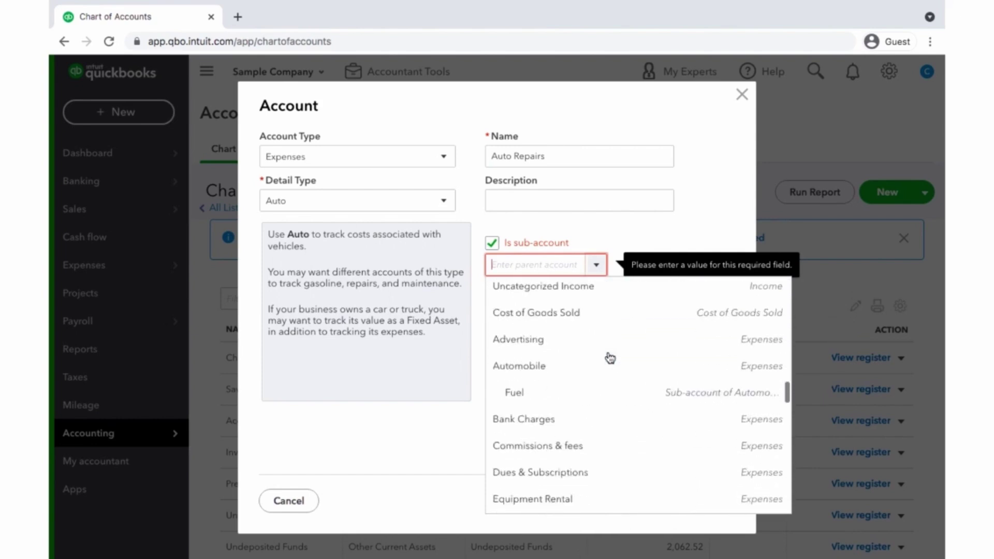
scroll(610, 356, "down", 1)
scroll(610, 356, "up", 1)
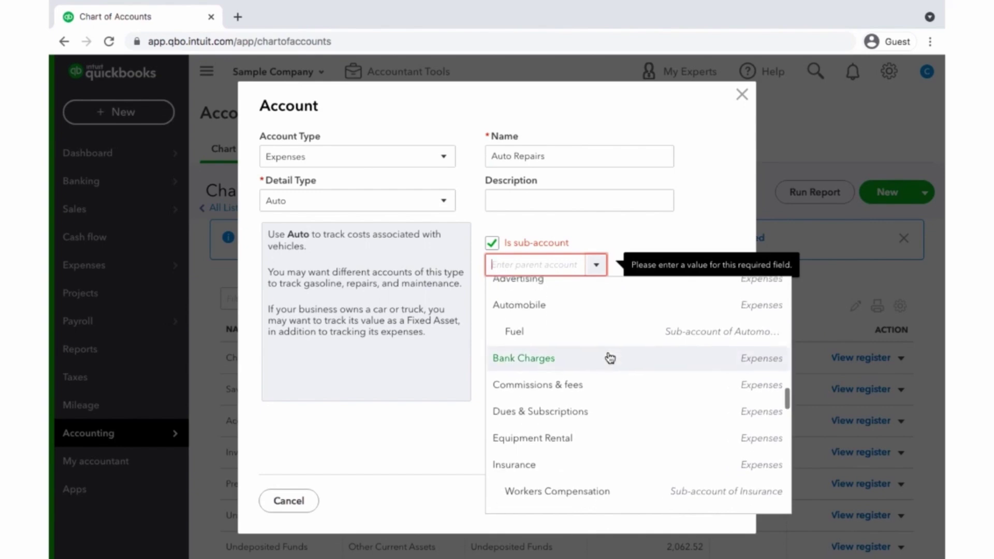
left_click(599, 316)
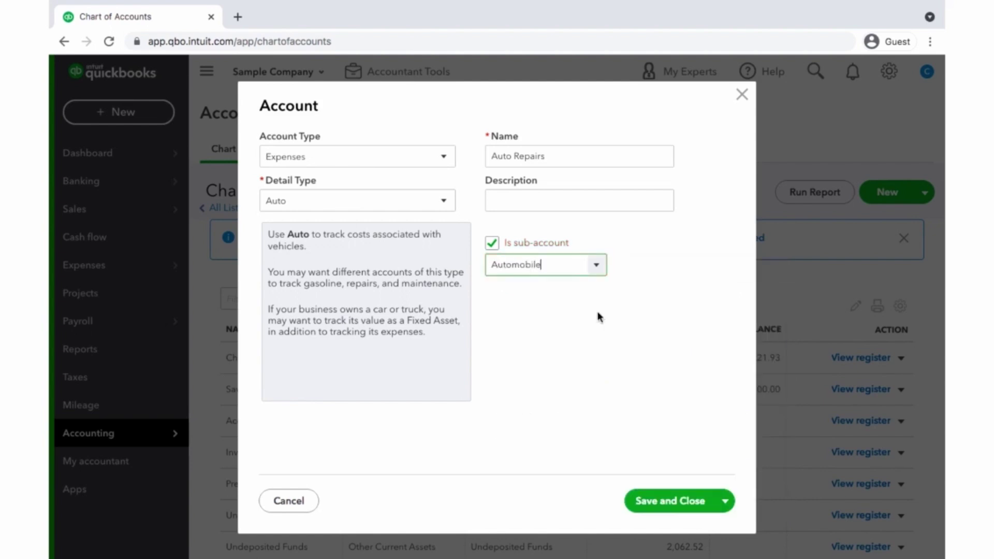
left_click(673, 501)
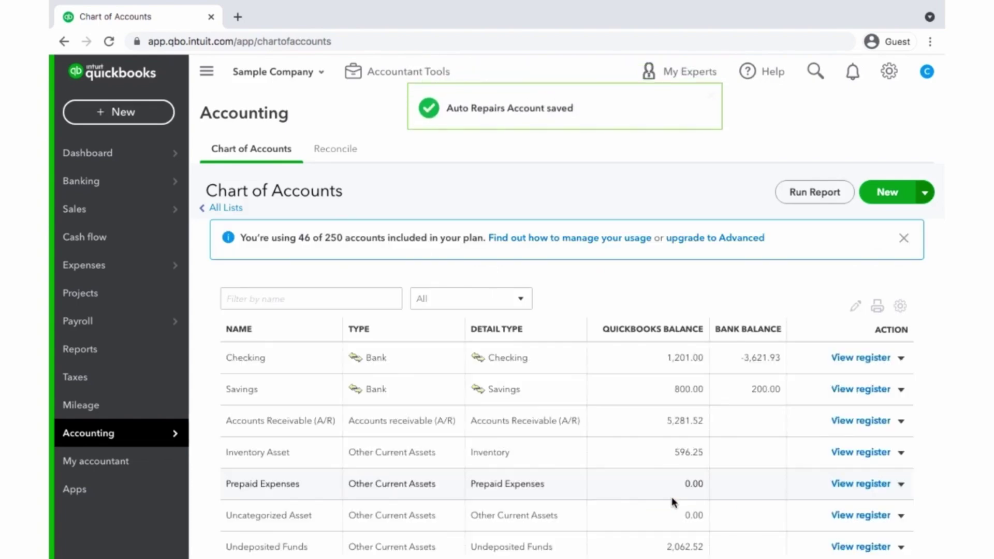
Step: Check the new Auto Repairs entry under Automobile and examine how the Landscaping Services sub-accounts are nested
scroll(590, 436, "down", 8)
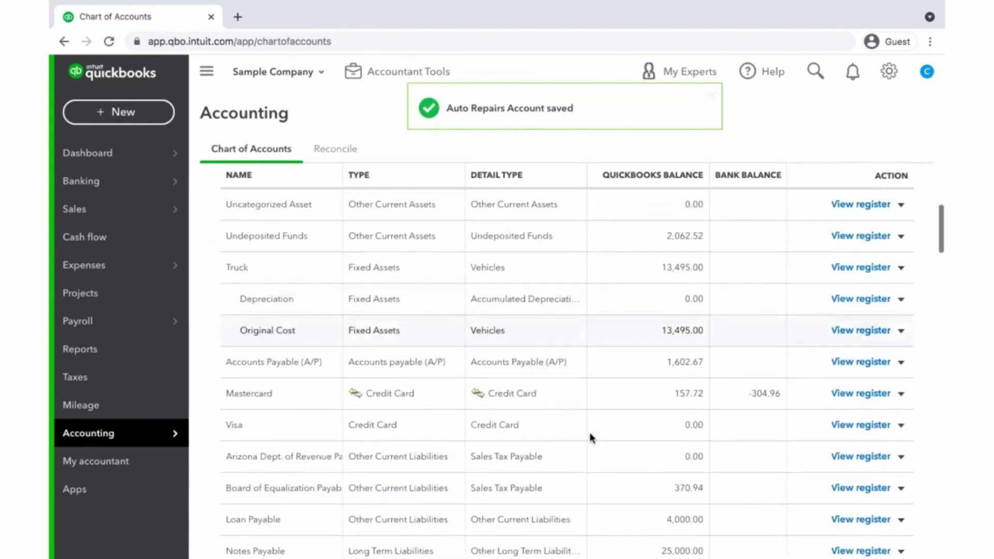
scroll(592, 437, "down", 13)
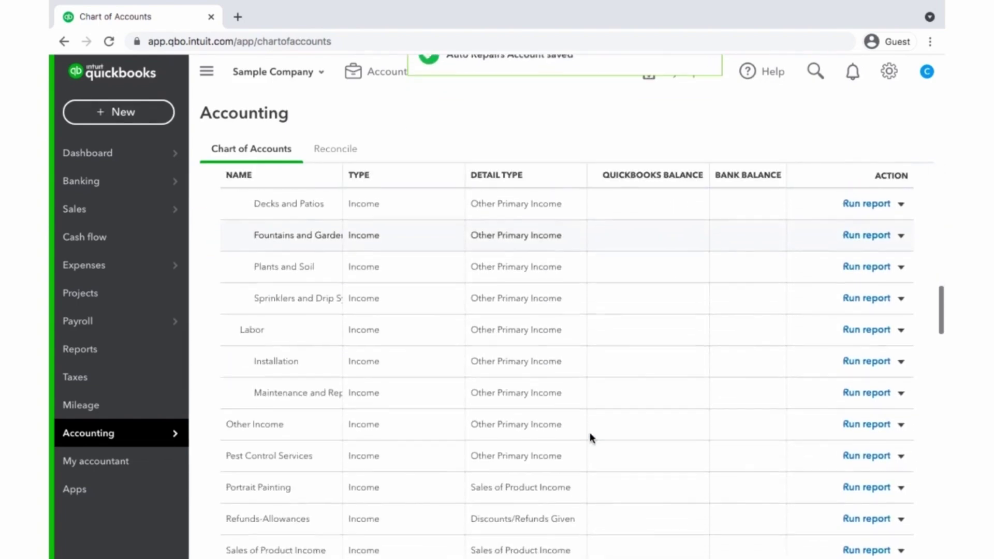
scroll(592, 438, "down", 3)
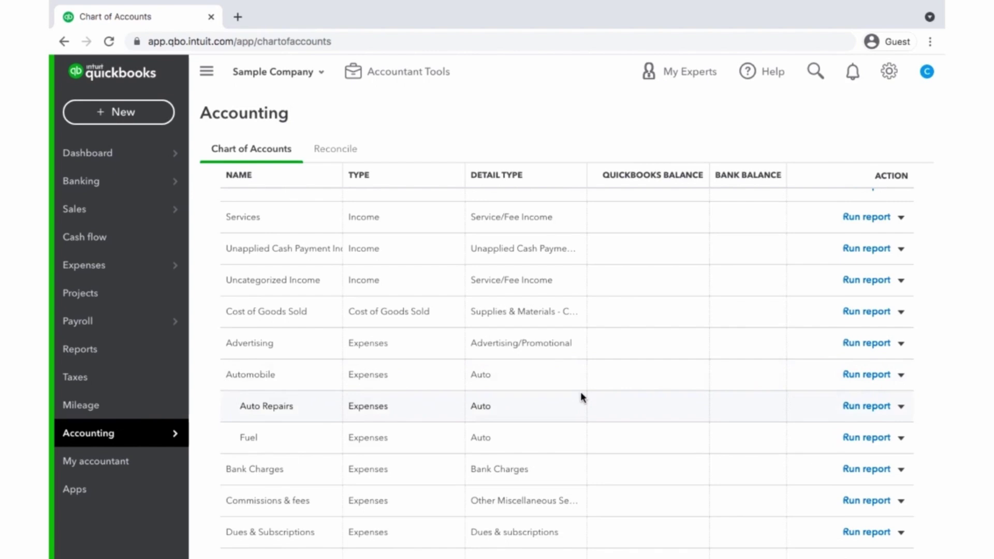
scroll(581, 394, "up", 3)
scroll(581, 394, "up", 10)
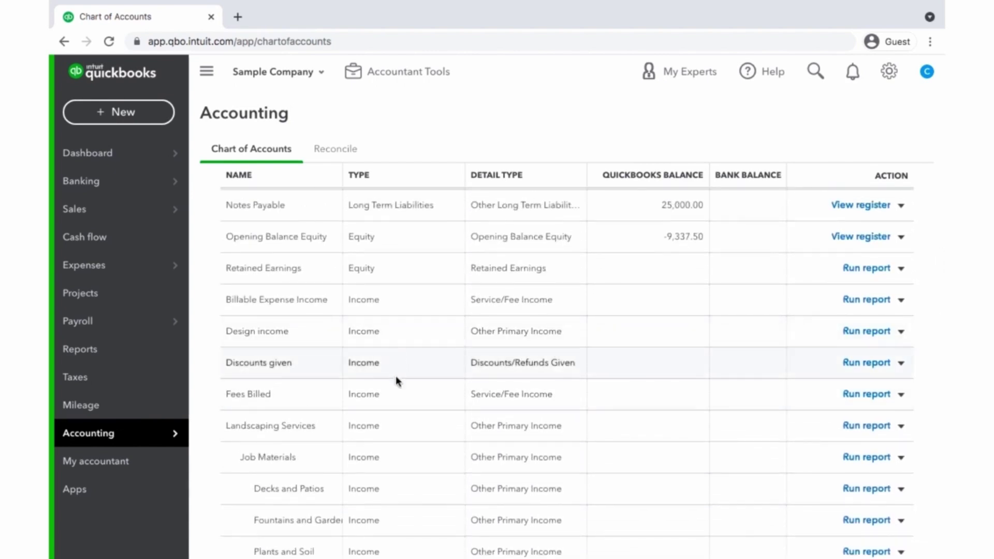
scroll(409, 501, "down", 5)
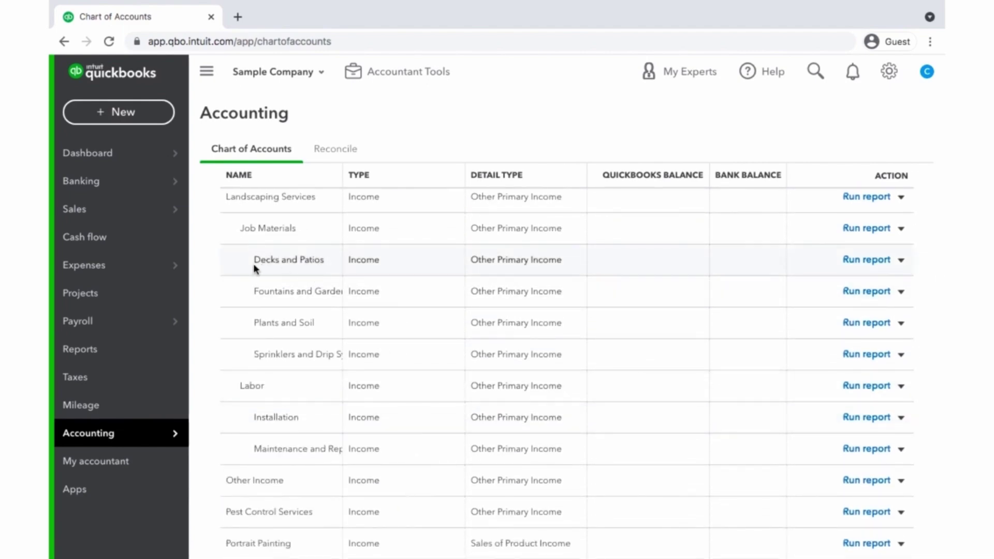
scroll(440, 290, "down", 3)
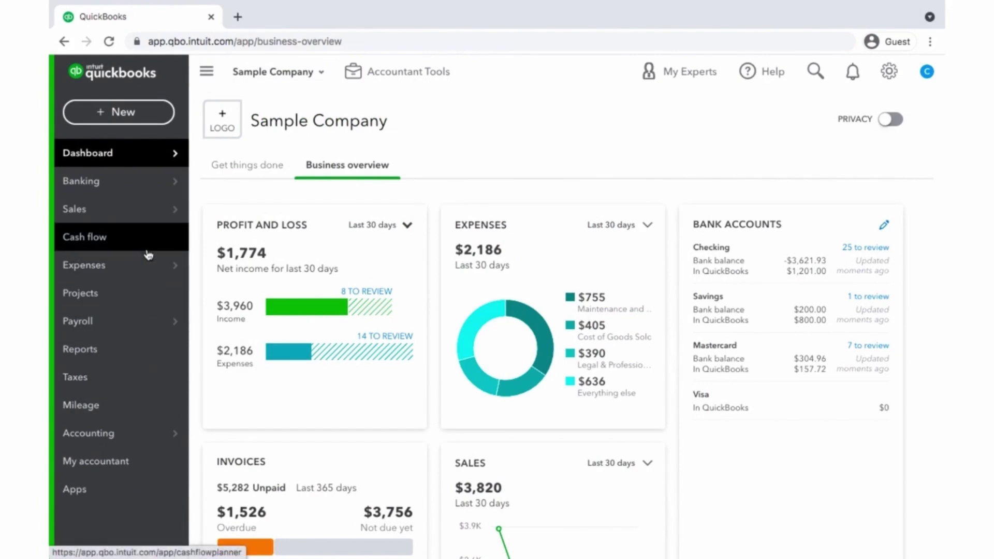
Step: Open the company's Banking page with the bank transactions for review
left_click(132, 190)
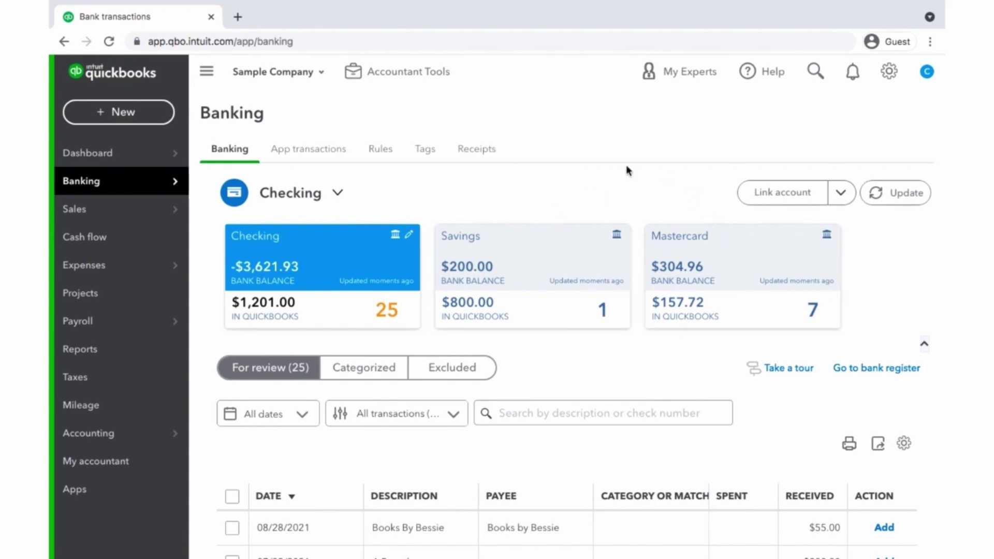
Step: Look through the Checking account's bank transactions for review on the Banking page
scroll(581, 194, "down", 7)
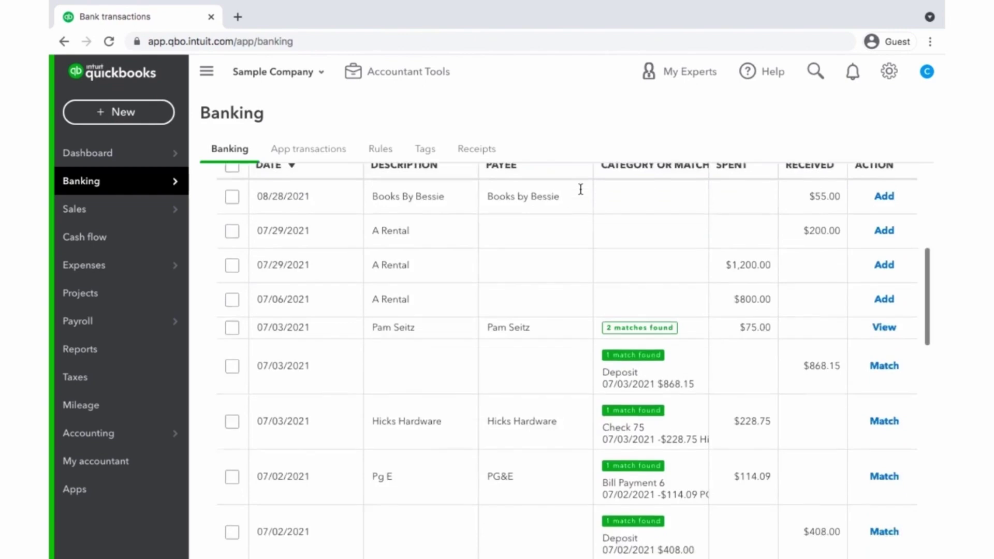
scroll(581, 190, "up", 5)
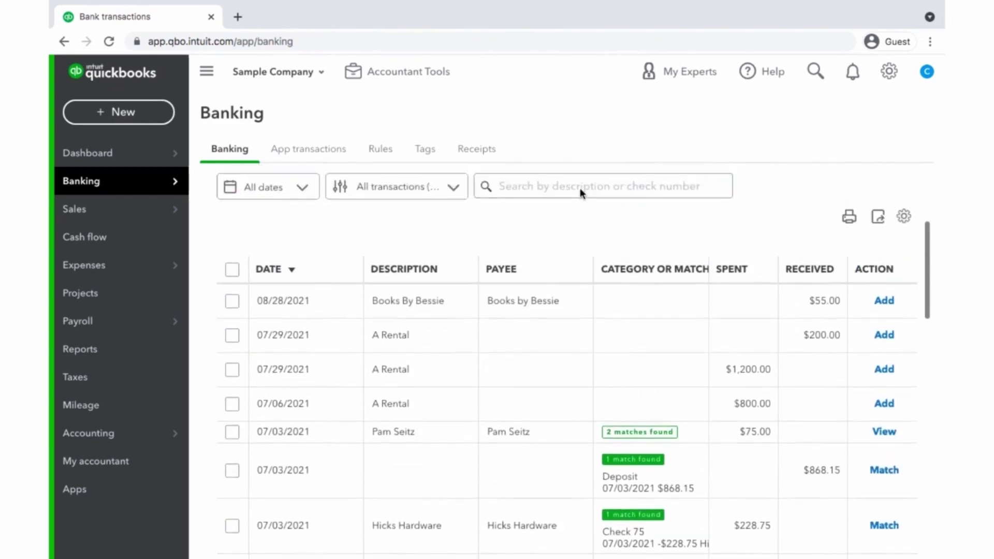
scroll(580, 189, "up", 3)
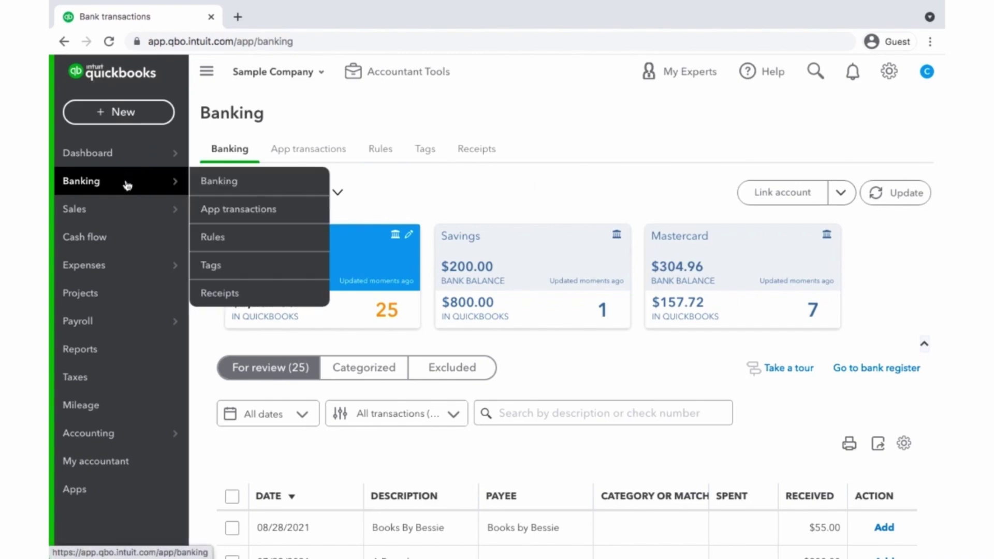
Step: View the Products and Services list under Sales and the vendor list under Expenses
left_click(112, 209)
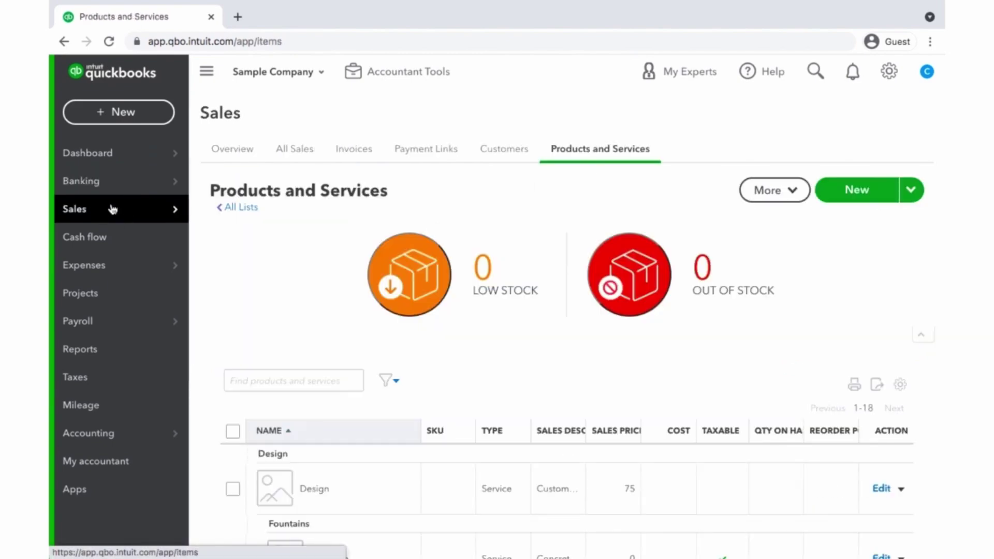
left_click(110, 264)
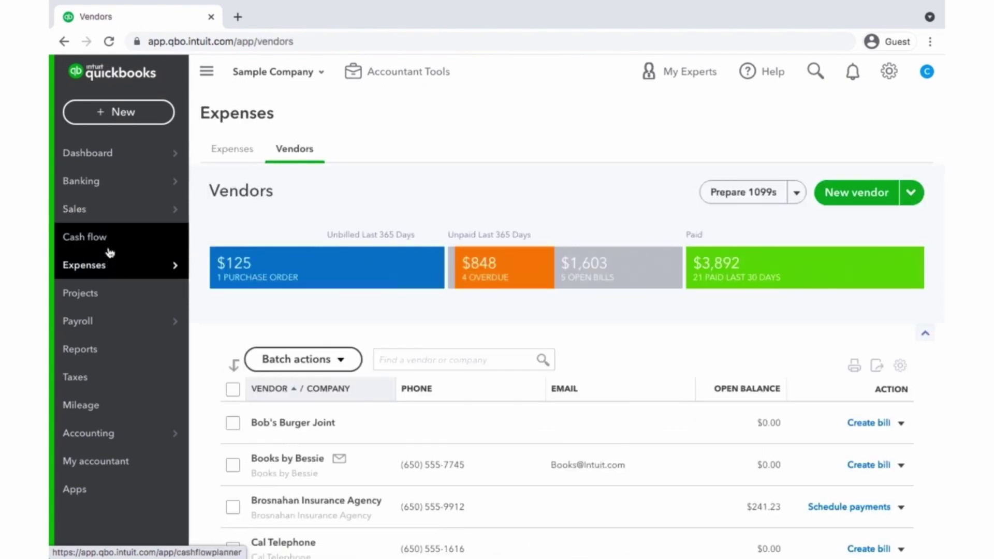
mouse_move(112, 214)
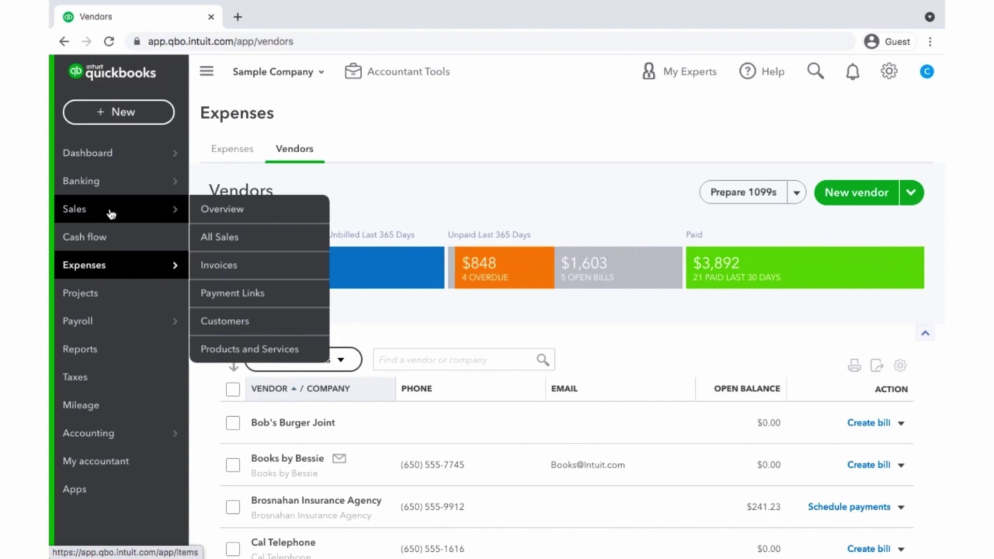
Step: Open the Sales overview and examine income over time, the payment setup steps and the invoice summary
left_click(111, 213)
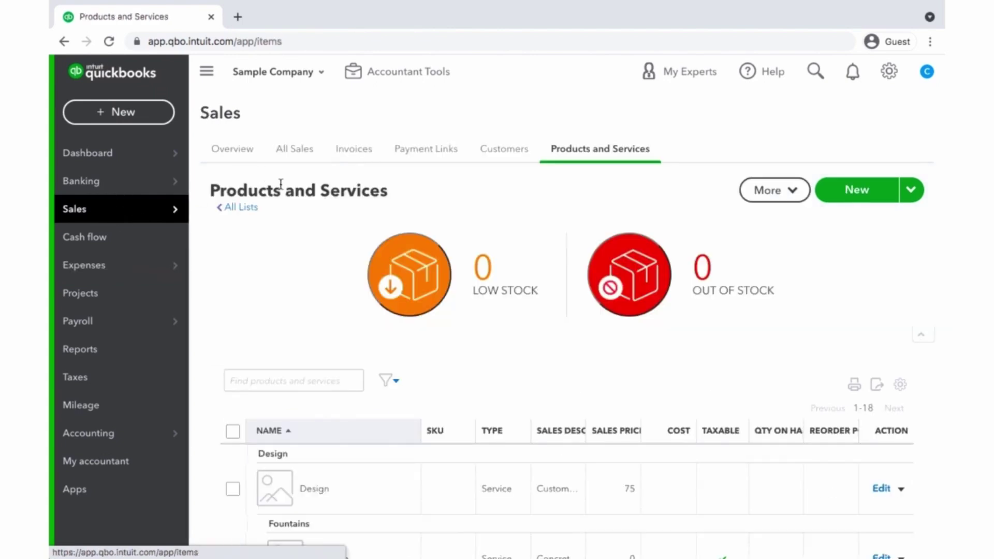
left_click(239, 152)
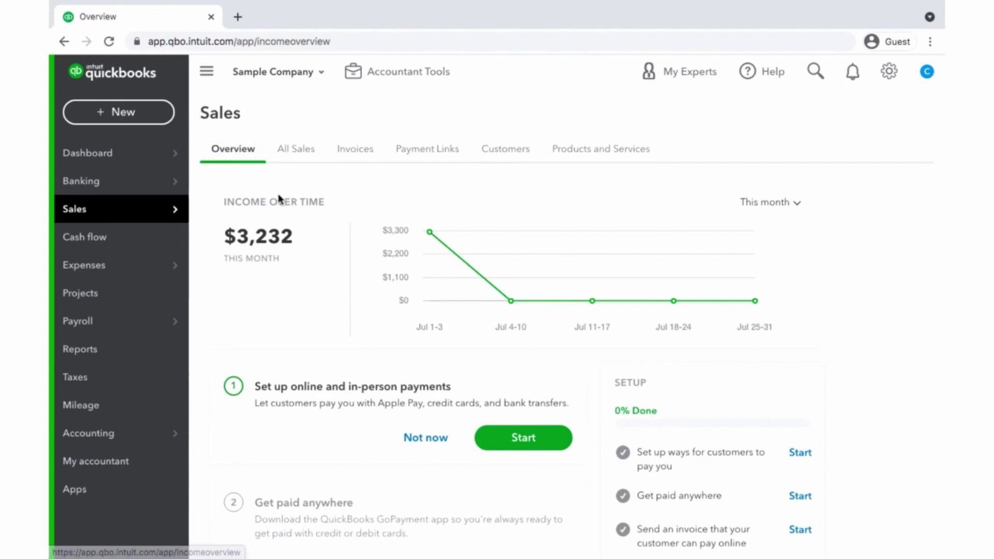
scroll(351, 280, "down", 2)
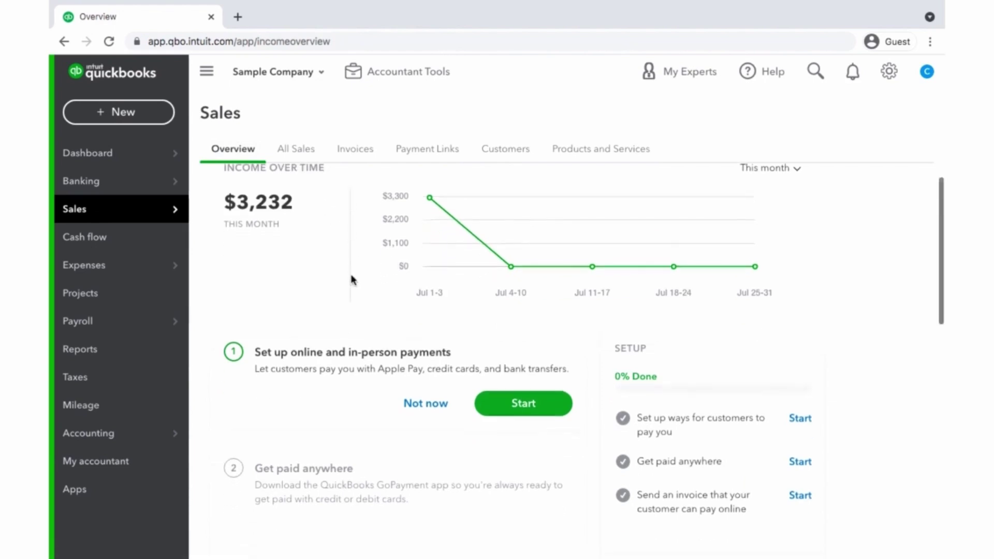
scroll(352, 280, "down", 5)
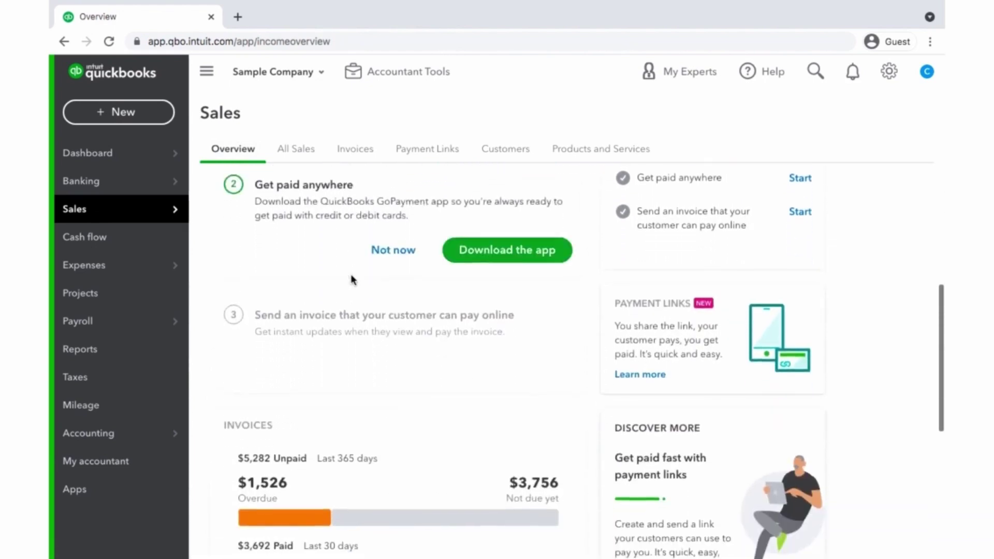
scroll(351, 279, "down", 4)
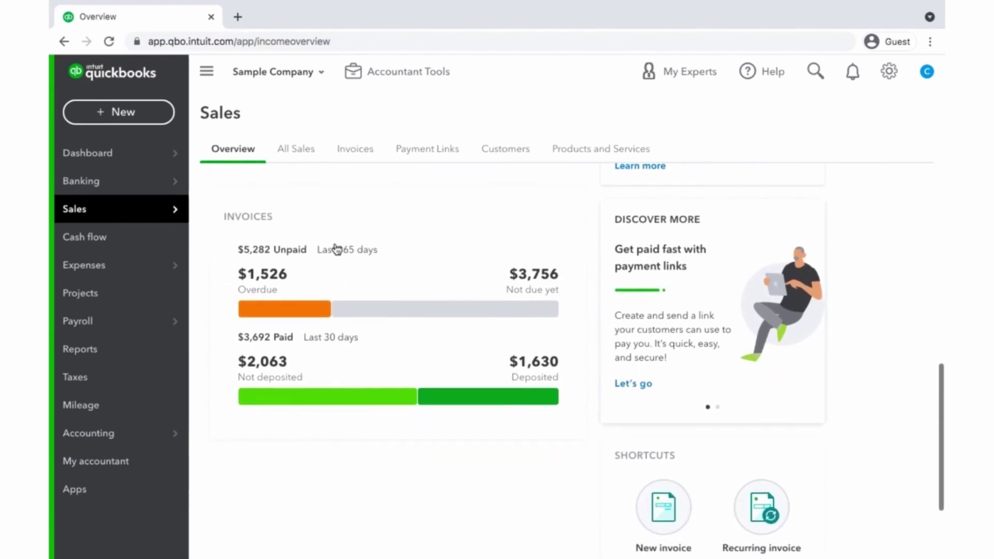
Step: View the remaining Sales pages in order: All Sales, Invoices, Payment Links, Customers, and Products and Services
left_click(291, 153)
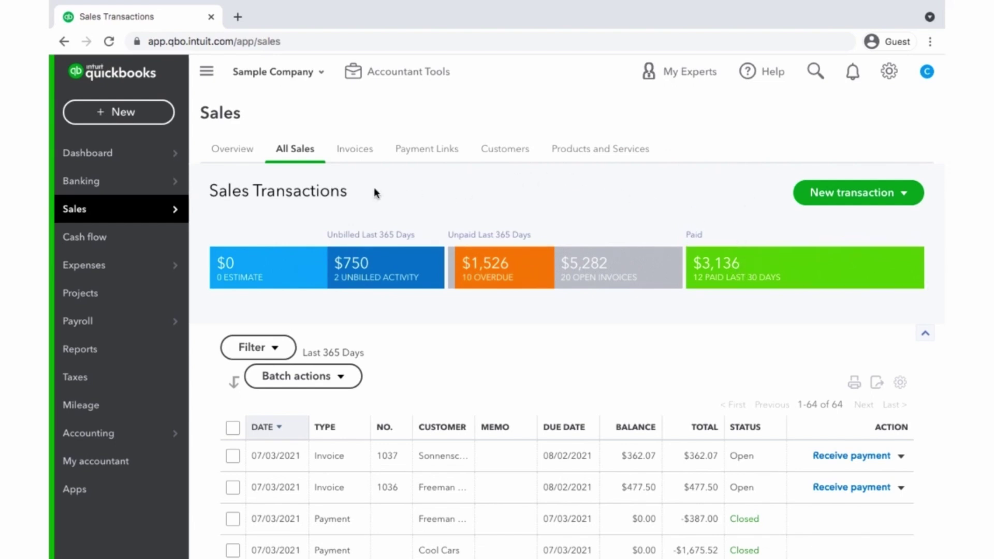
left_click(355, 161)
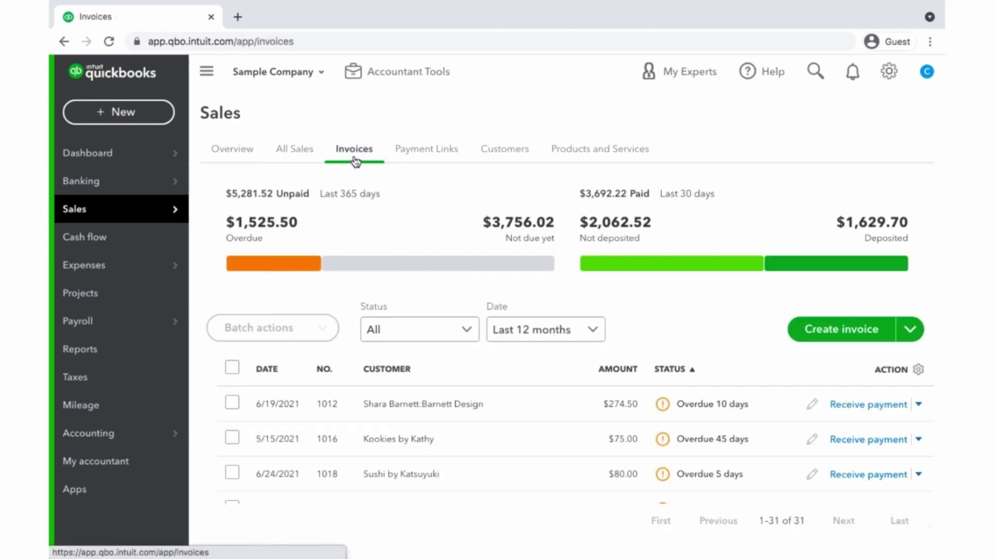
left_click(423, 150)
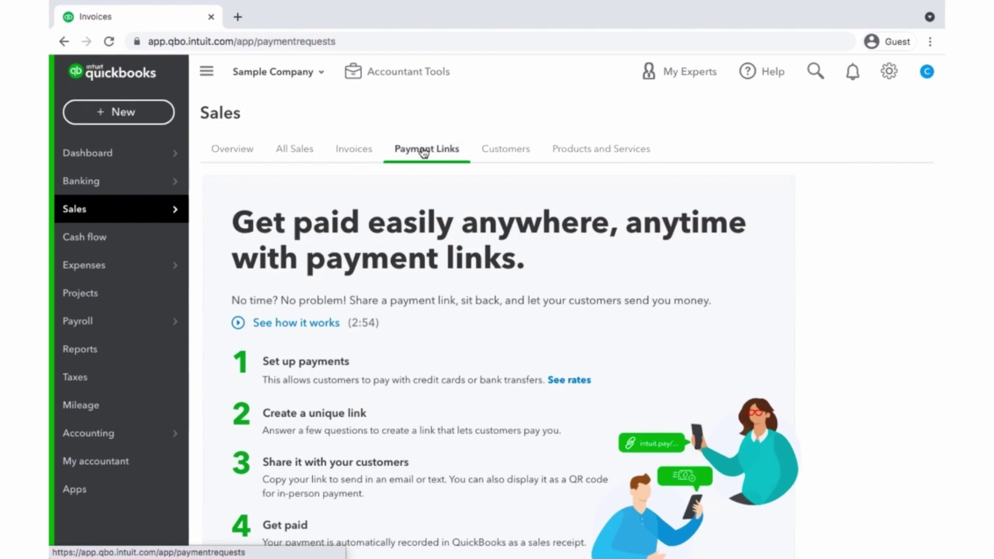
left_click(507, 150)
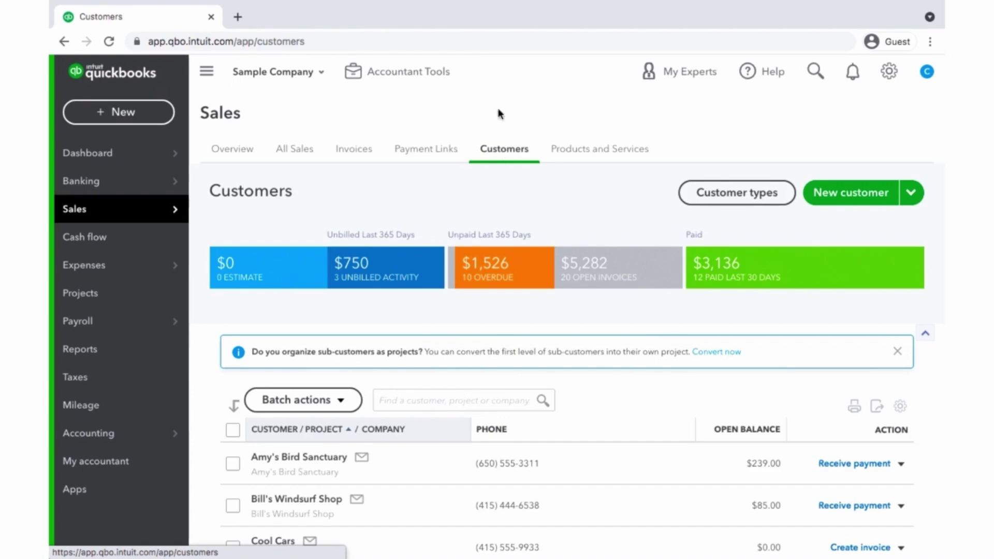
left_click(574, 153)
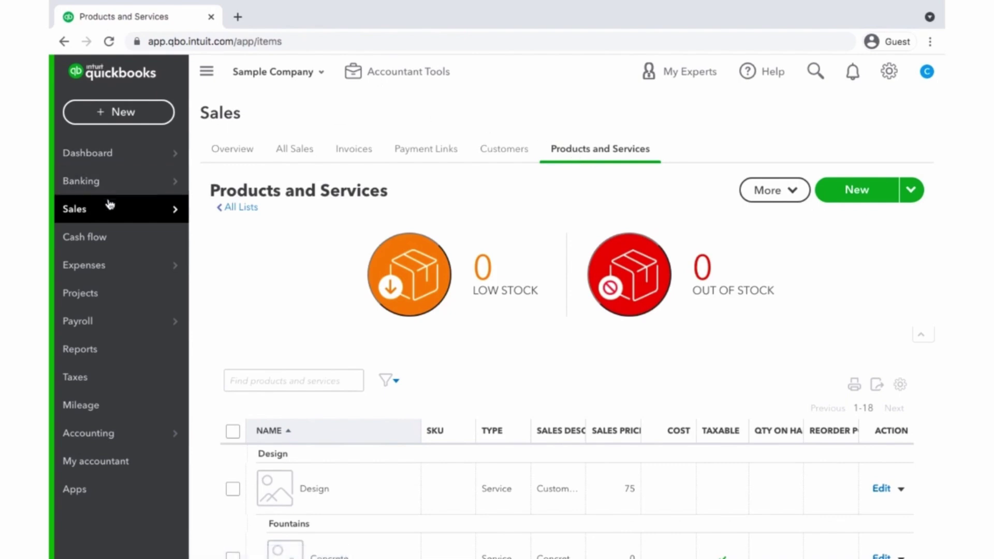
Step: Open the expense transactions under Expenses and look through the bills, checks, purchase orders and other entries
mouse_move(110, 200)
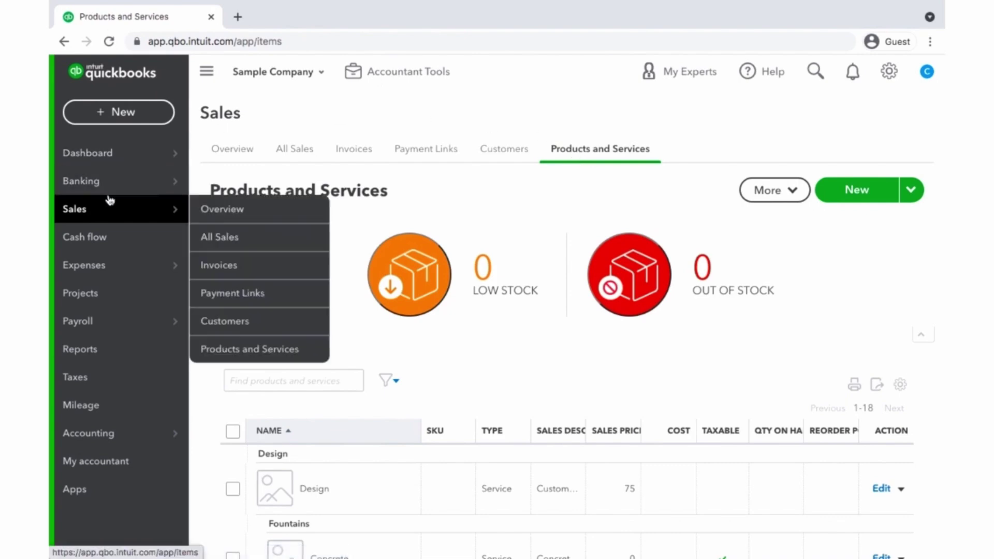
left_click(96, 277)
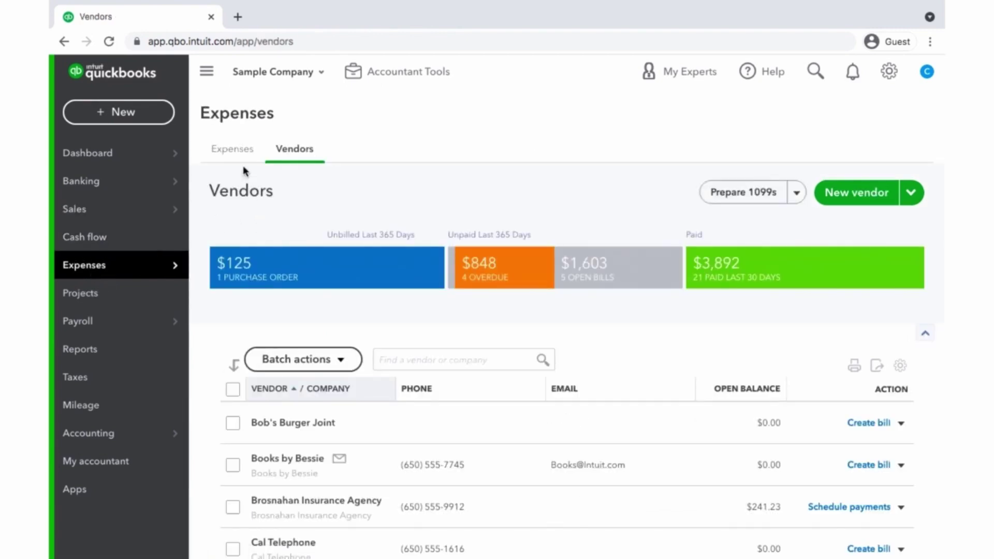
left_click(235, 152)
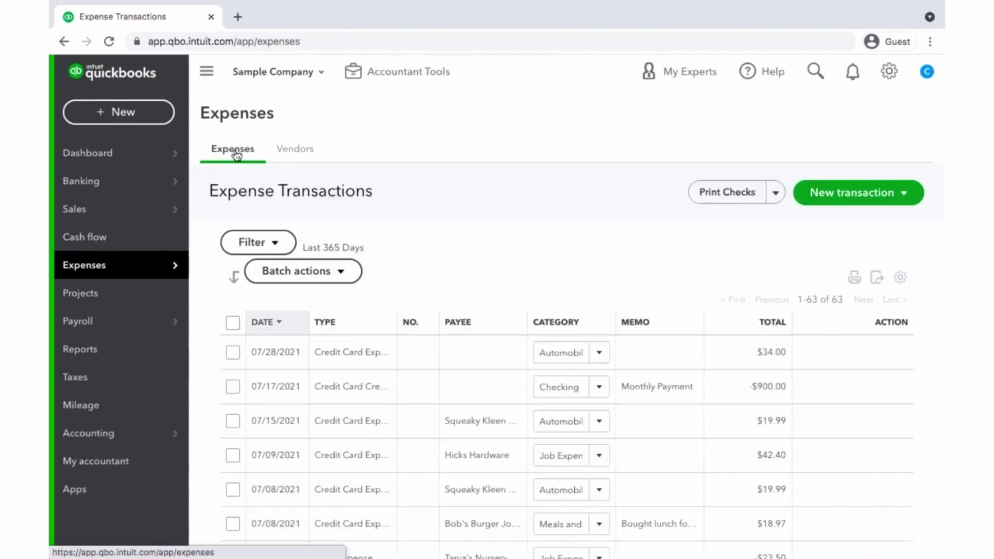
scroll(414, 256, "down", 1)
scroll(414, 256, "down", 5)
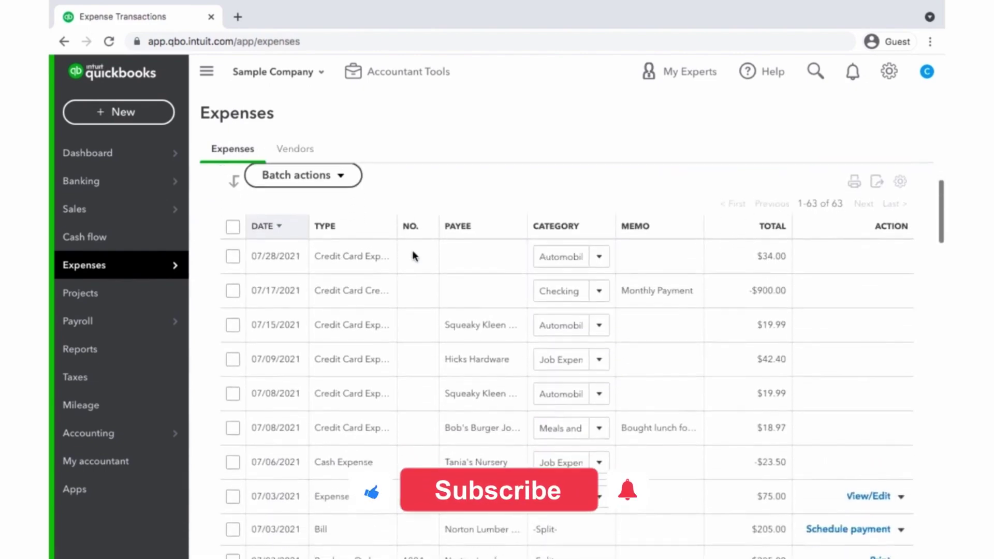
scroll(414, 256, "down", 4)
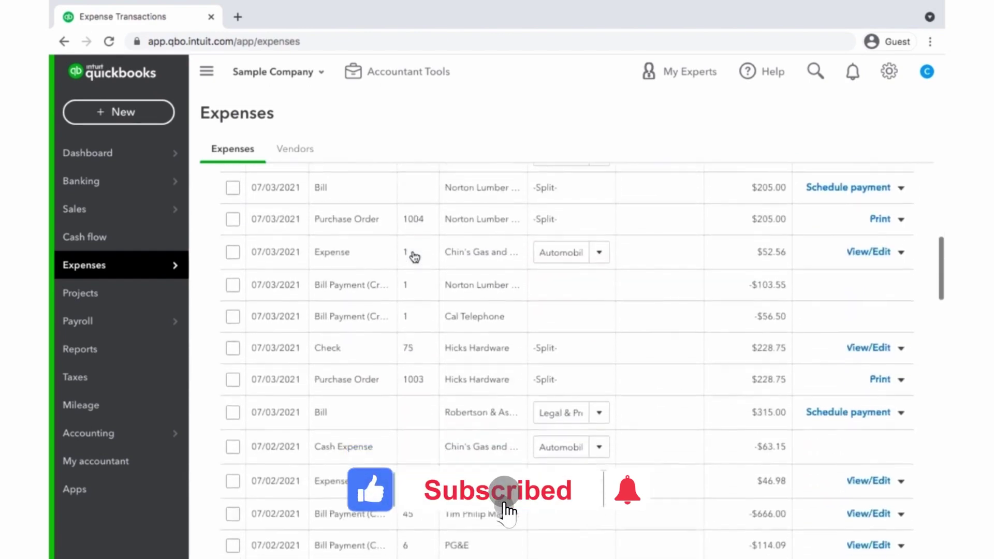
scroll(414, 256, "up", 2)
scroll(414, 256, "up", 7)
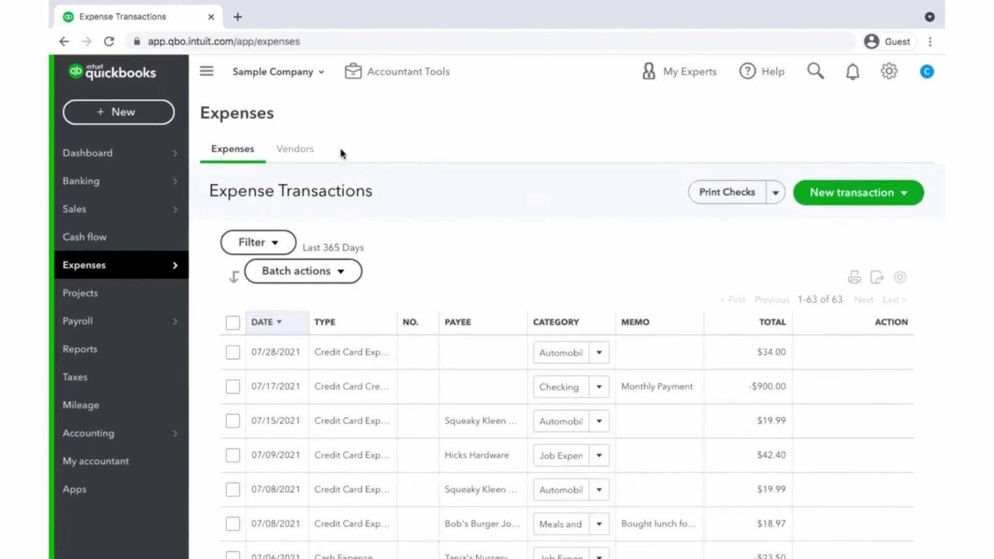
Step: Open the vendor list under Expenses and look through the vendors with their contact details and open balances
left_click(303, 150)
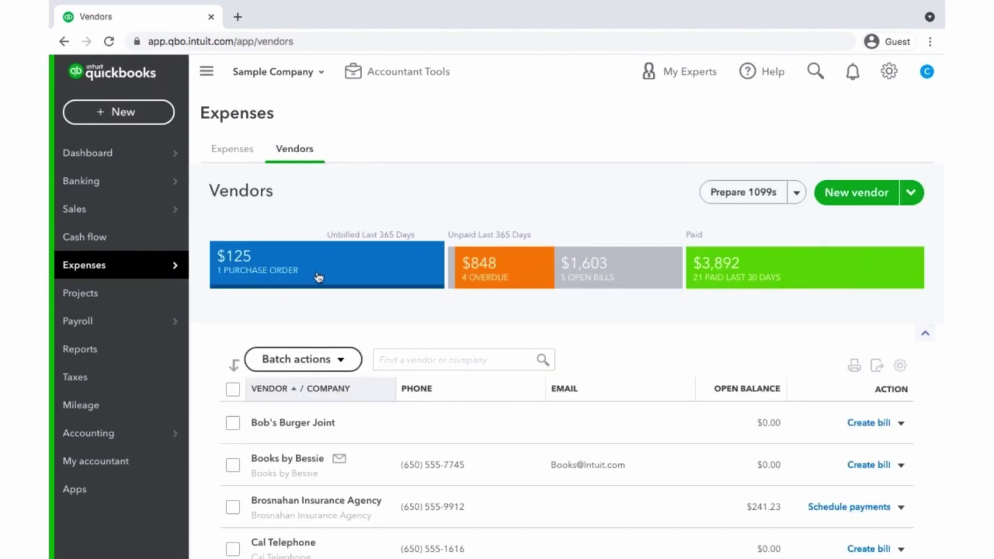
scroll(355, 281, "down", 2)
scroll(356, 285, "down", 5)
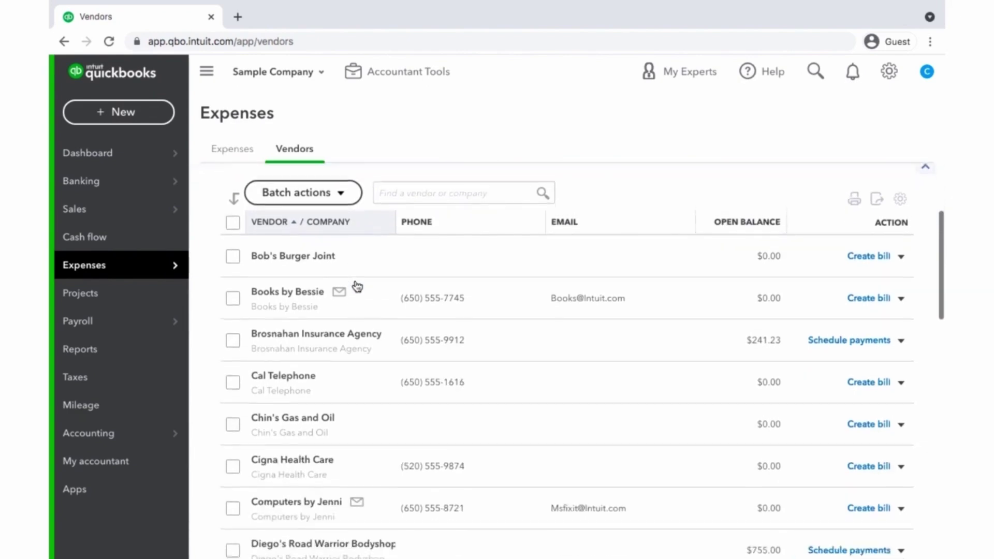
scroll(357, 285, "down", 5)
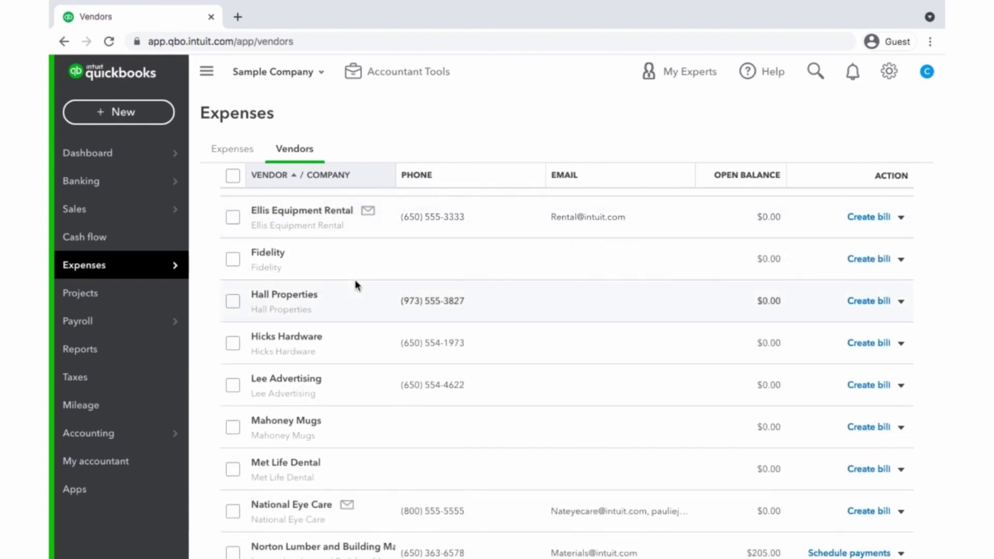
scroll(355, 286, "up", 5)
scroll(356, 286, "up", 3)
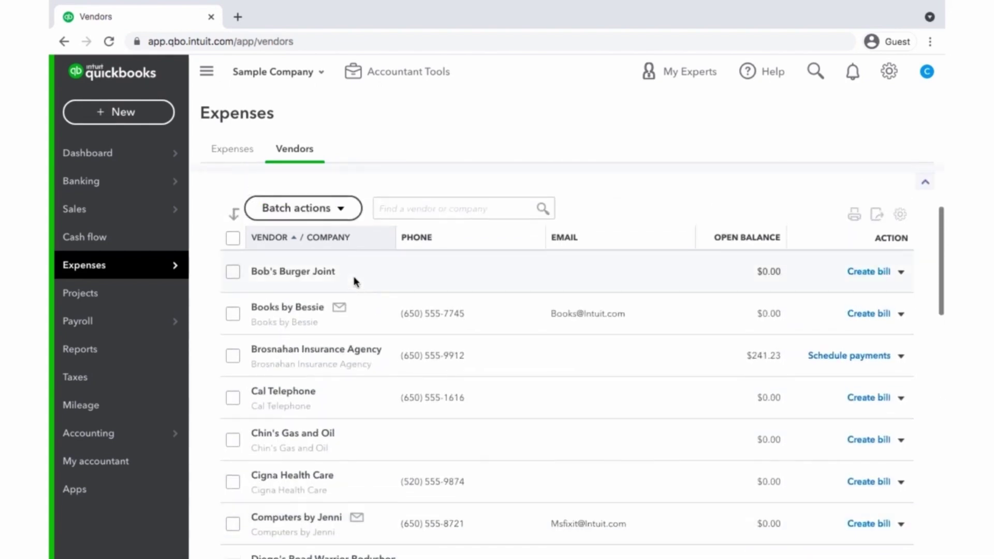
Step: View the Mileage page and look over the Favorites and Business overview groups of the standard reports
left_click(107, 410)
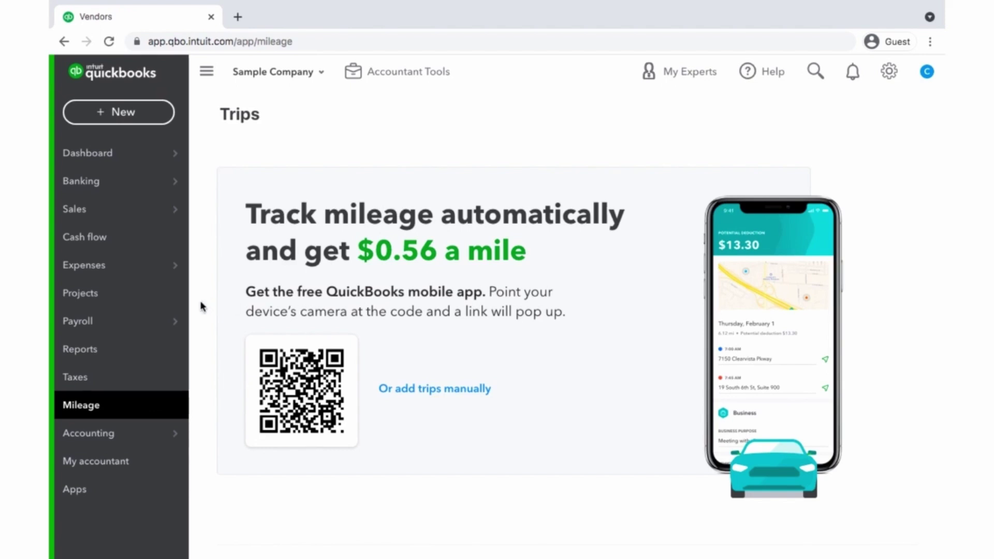
mouse_move(139, 334)
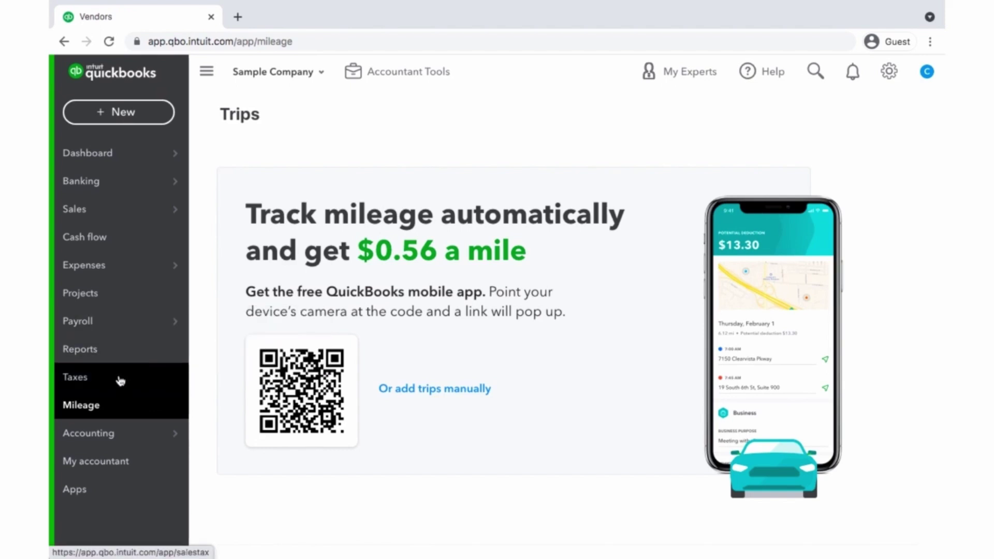
left_click(120, 357)
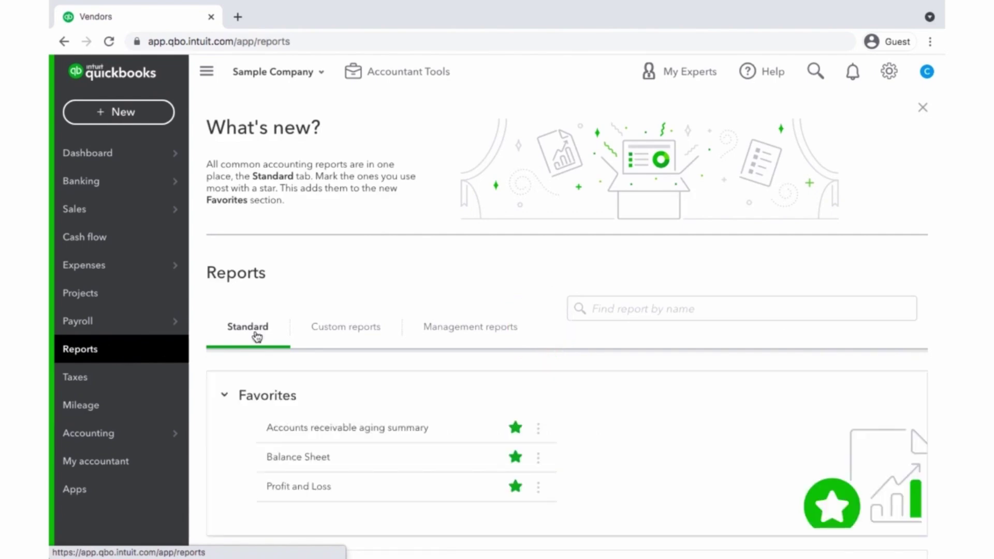
scroll(387, 338, "down", 2)
scroll(388, 338, "down", 5)
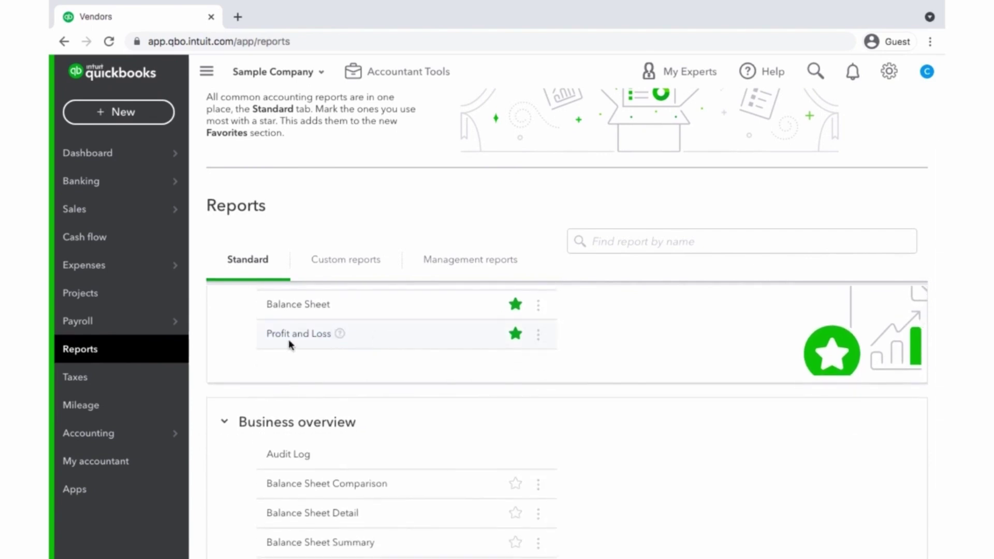
scroll(389, 343, "up", 1)
scroll(389, 343, "up", 3)
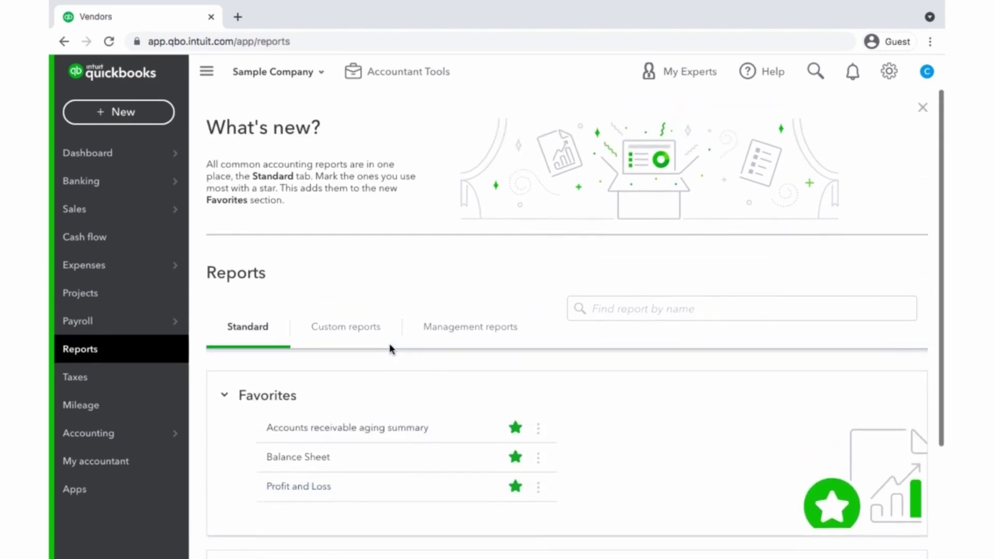
Step: View the Employees and Contractors lists under Payroll
mouse_move(107, 331)
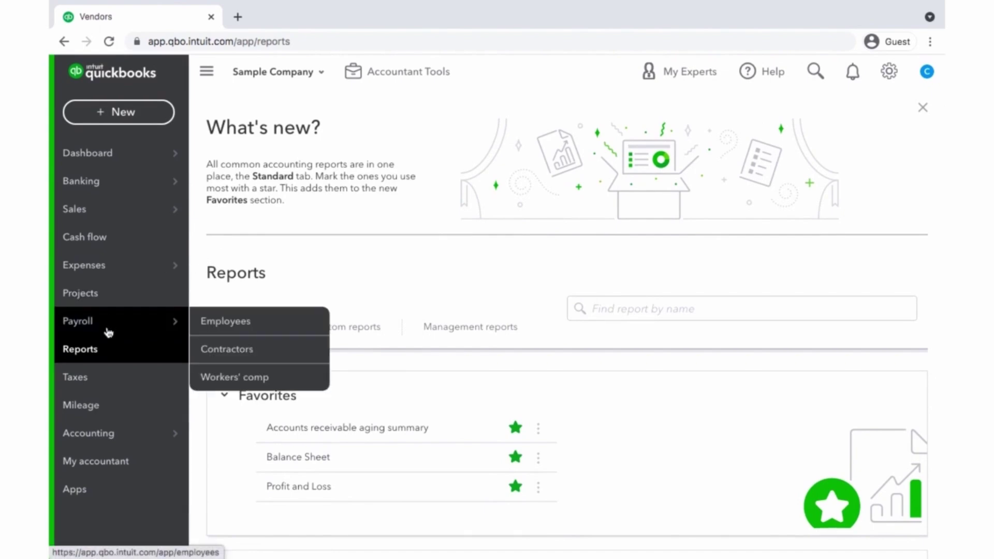
left_click(107, 330)
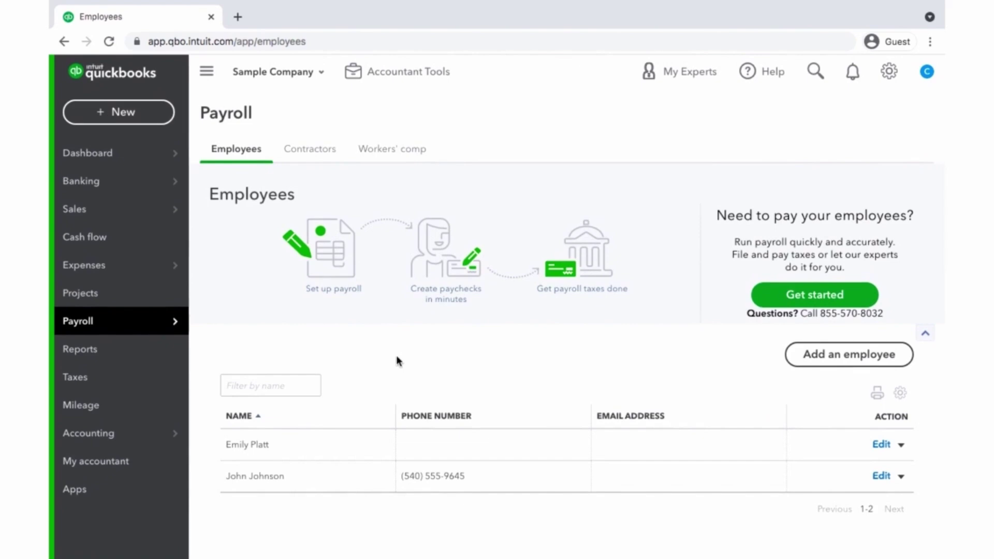
left_click(325, 150)
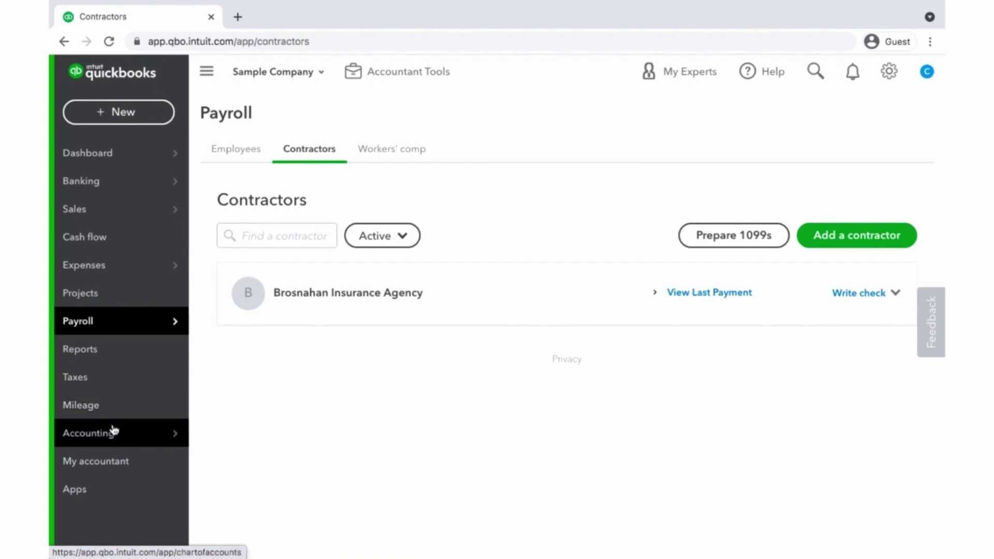
mouse_move(114, 433)
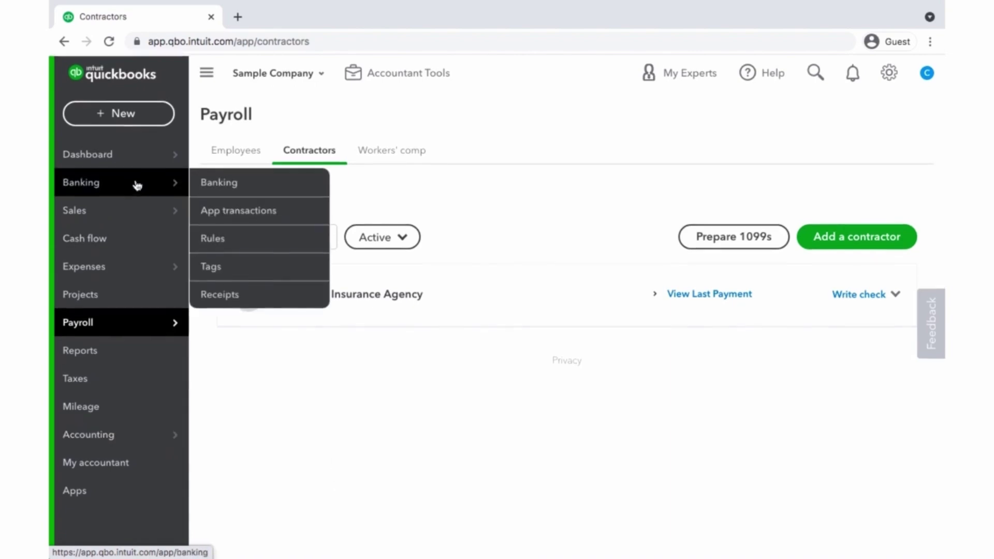
Step: Display the full list of transactions and records that can be newly created
left_click(148, 109)
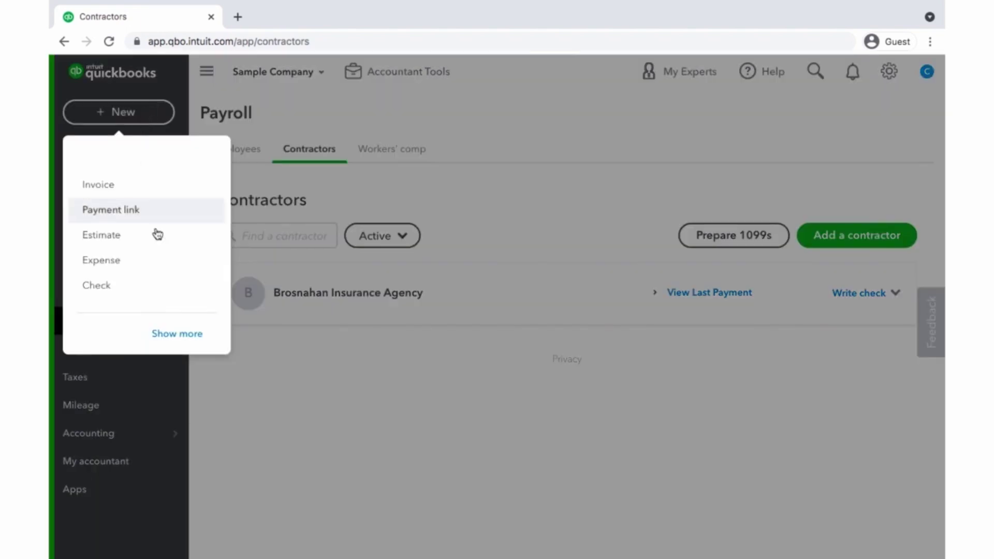
left_click(170, 334)
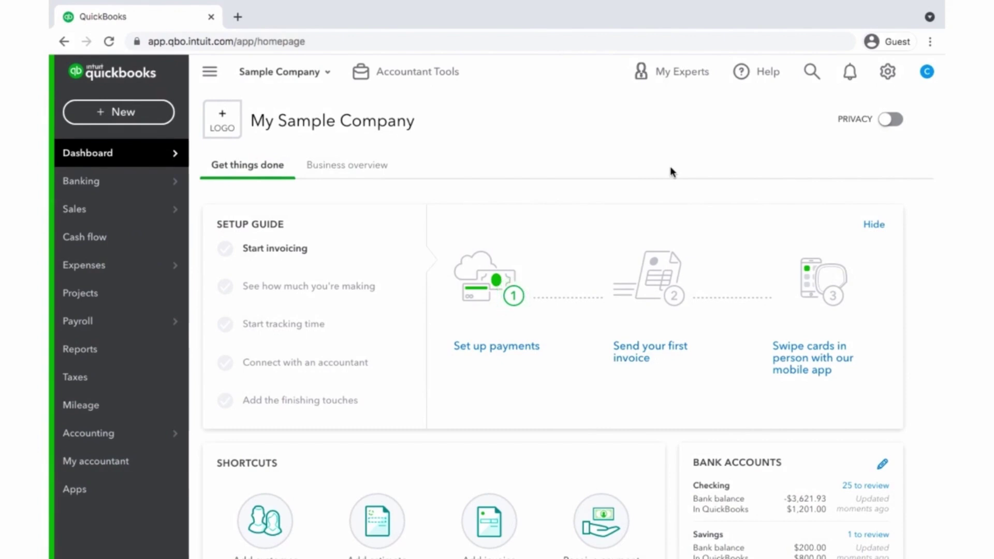
Step: Open the custom form styles in the company settings and start a new invoice style
left_click(895, 75)
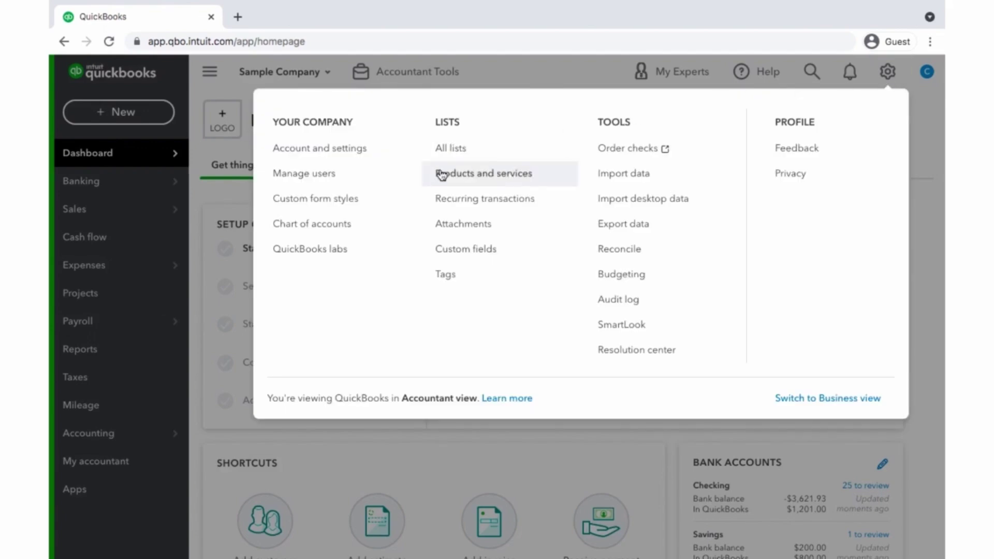
left_click(367, 198)
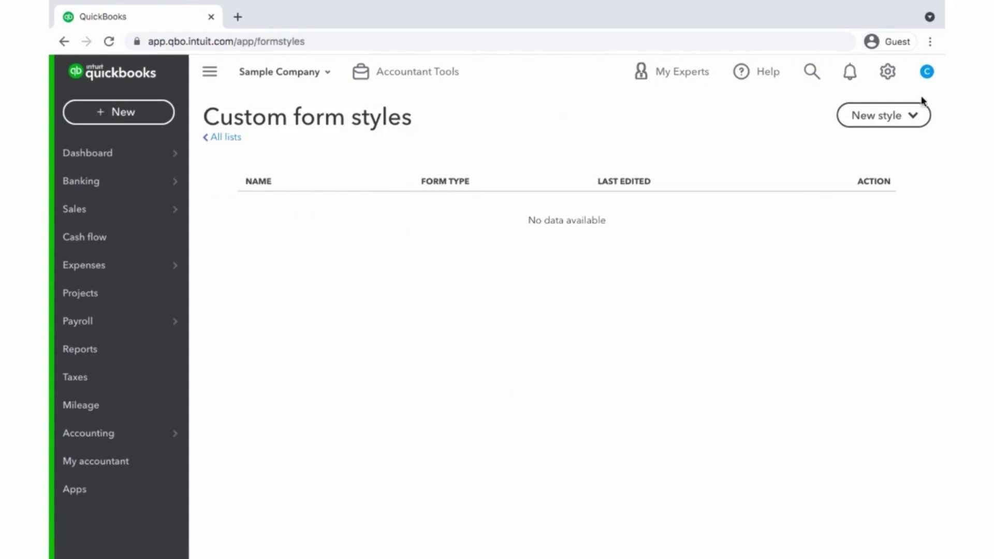
left_click(923, 121)
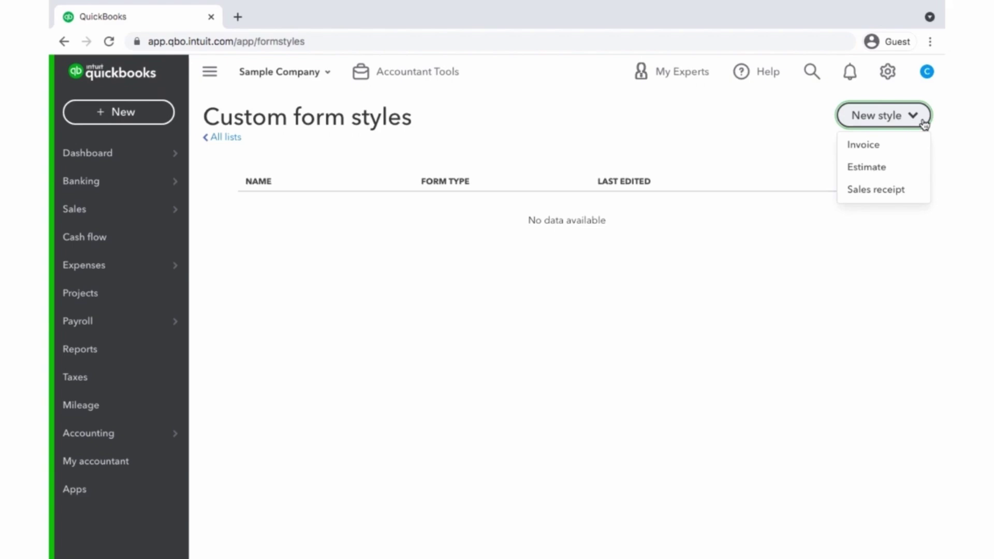
left_click(887, 144)
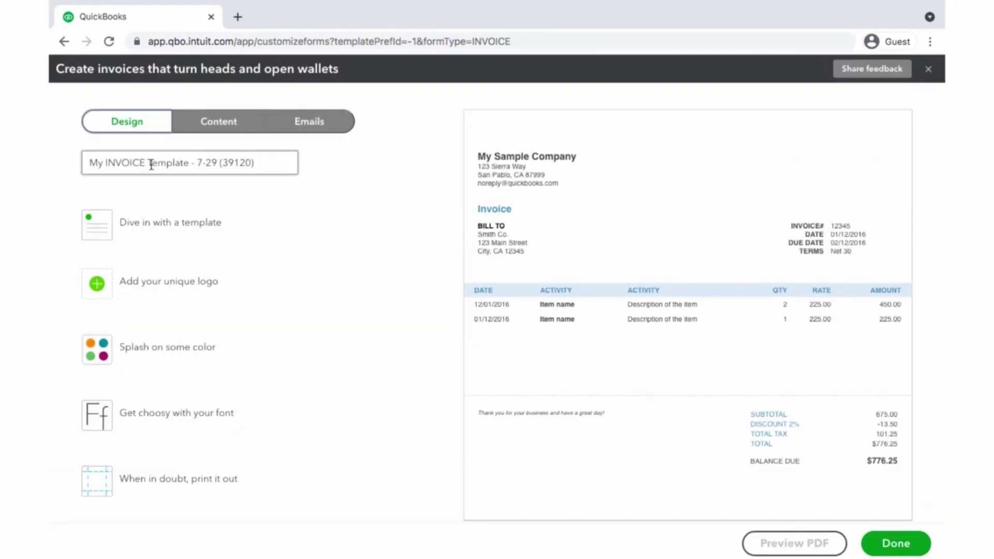
Step: Replace "My INVOICE" in the template name with the owner's first name in possessive form
left_click_drag(150, 161, 48, 156)
key("BackSpace")
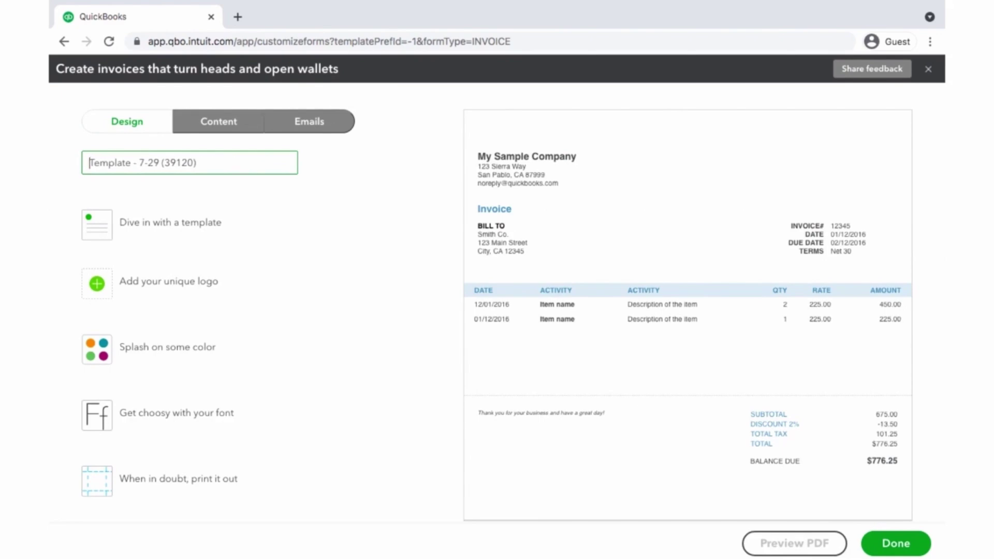
type("Lisa's")
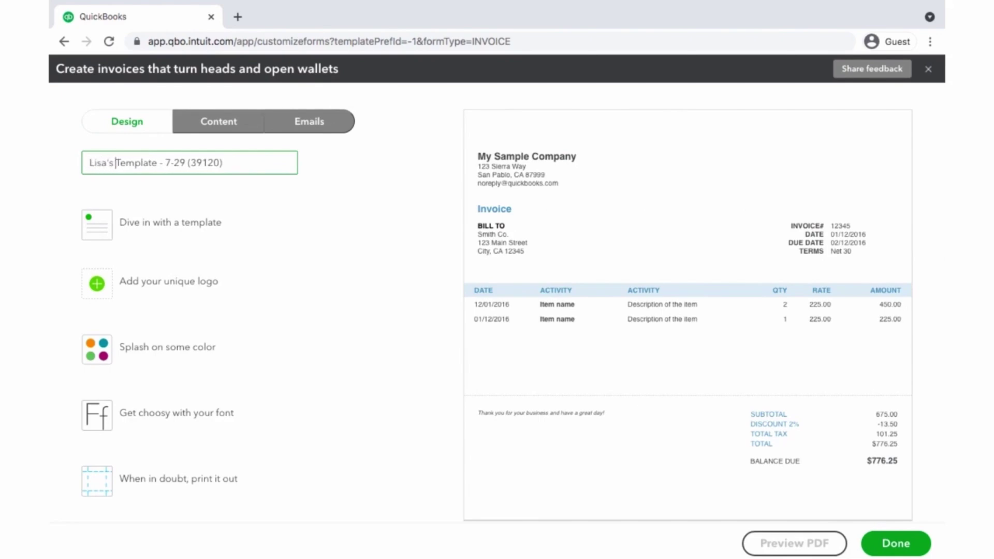
Step: Compare the Airy new, Airy classic, Modern, Fresh and Bold invoice designs and apply Modern
left_click(207, 224)
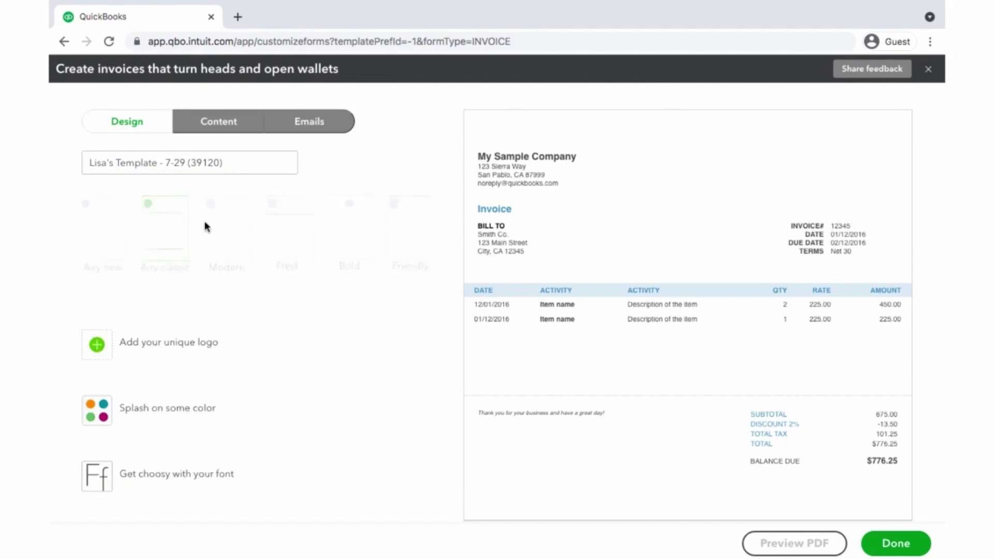
left_click(120, 233)
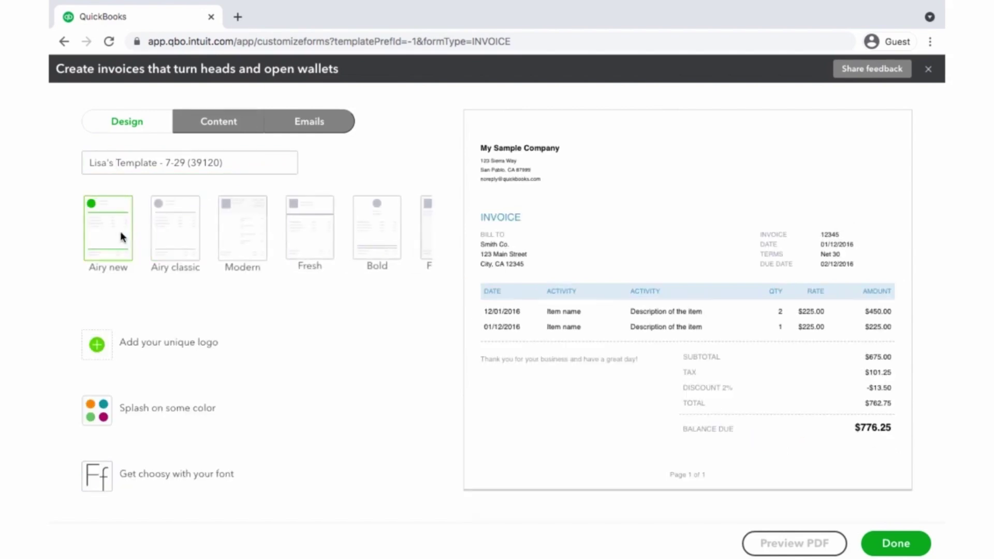
left_click(185, 239)
left_click(239, 240)
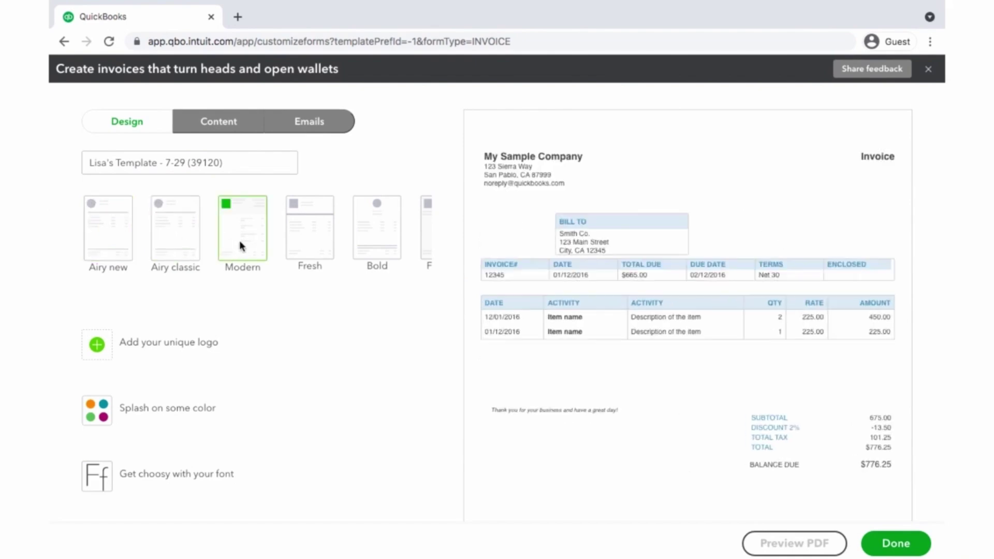
left_click(316, 228)
left_click(380, 239)
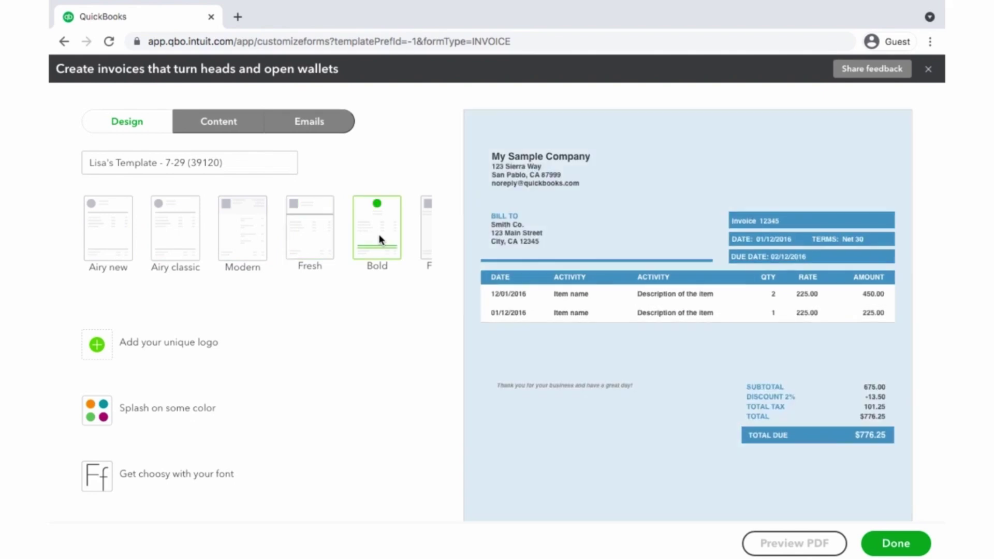
left_click(246, 232)
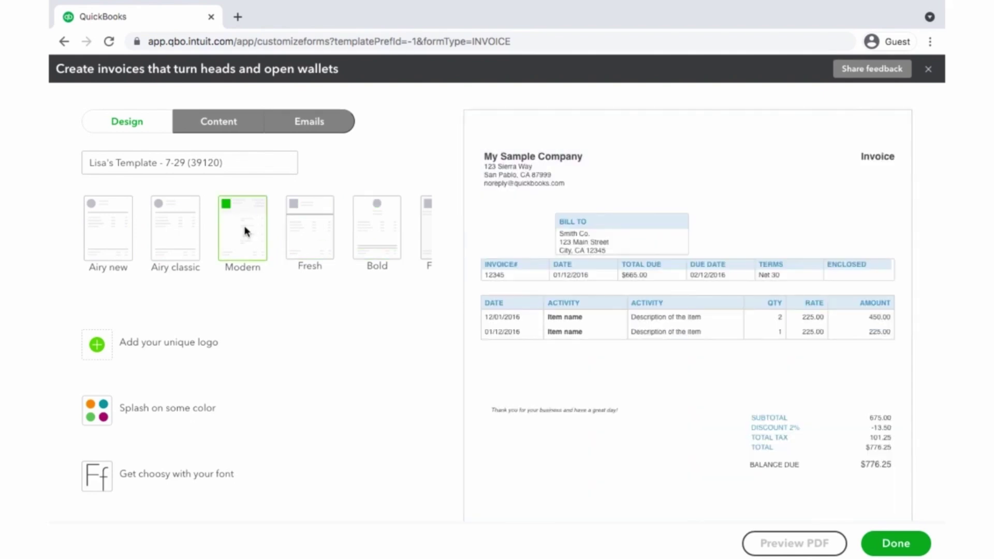
Step: Upload Banner.jpg from the LOGOS folder as the invoice logo and save it
left_click(168, 346)
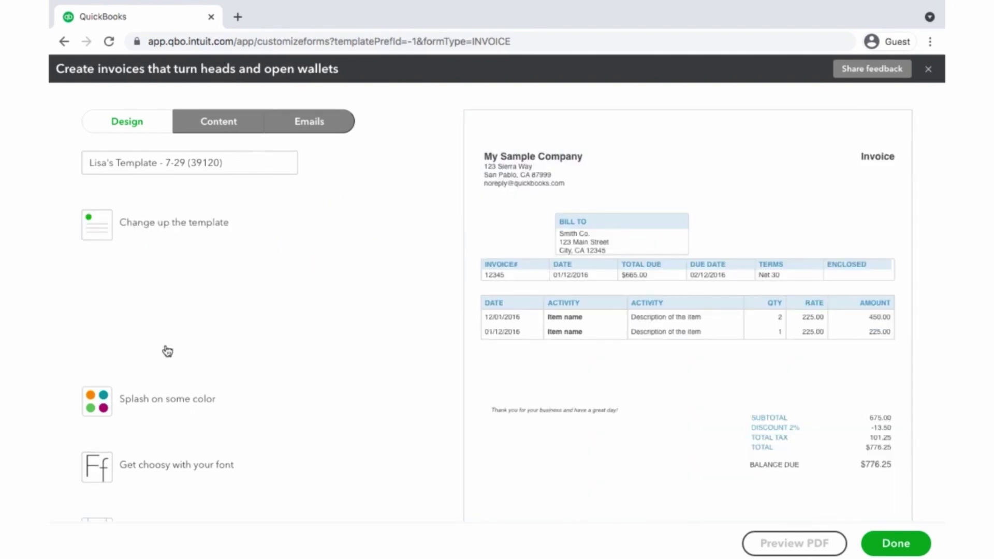
left_click(109, 287)
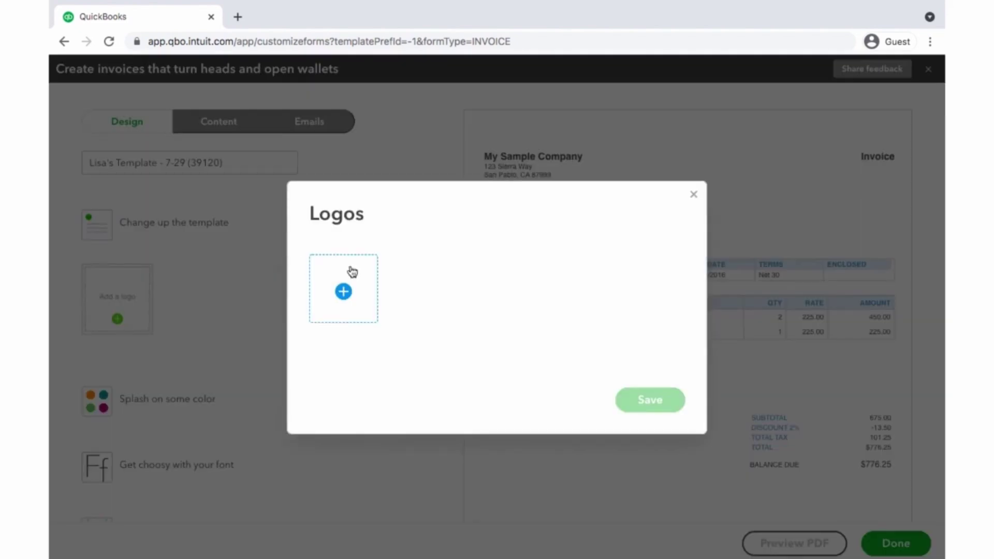
left_click(374, 280)
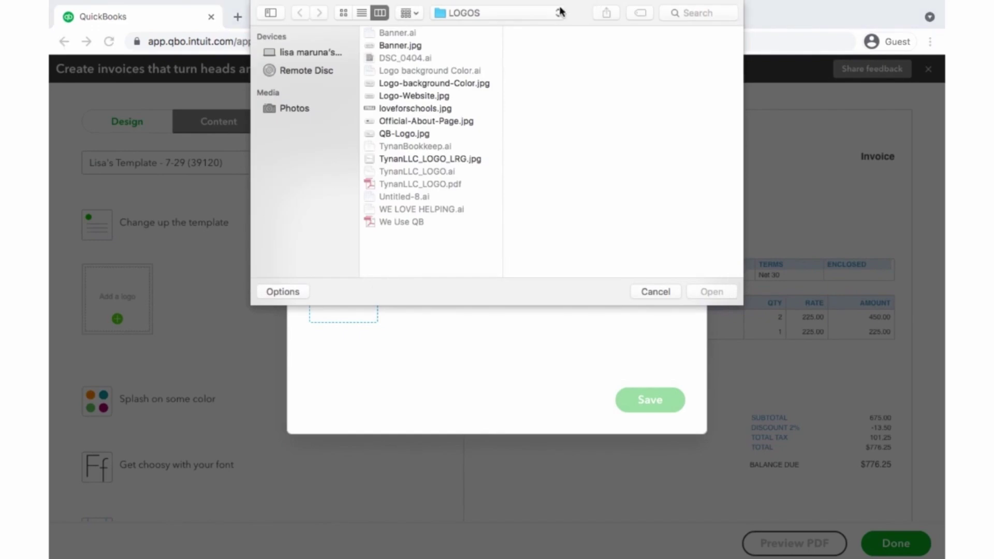
left_click(434, 48)
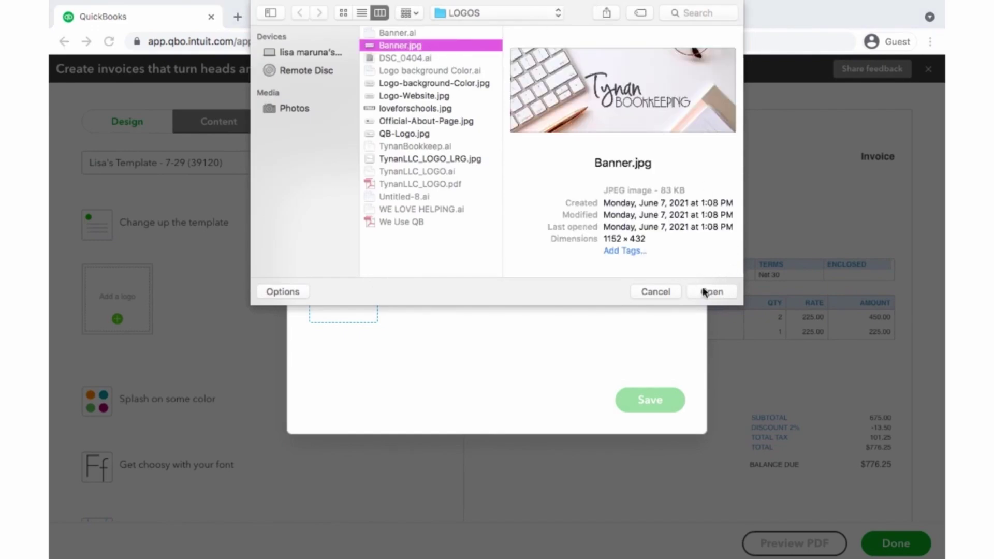
left_click(710, 292)
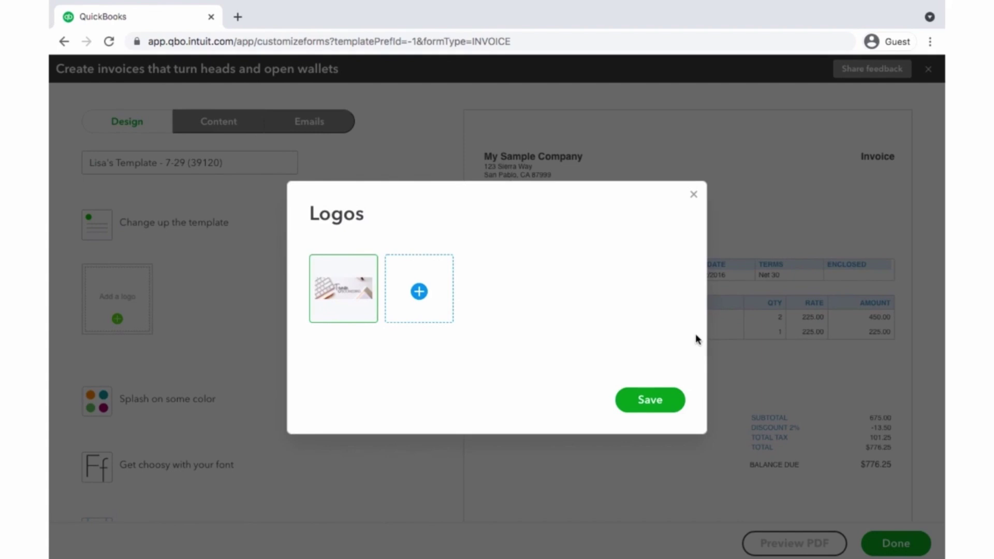
left_click(653, 404)
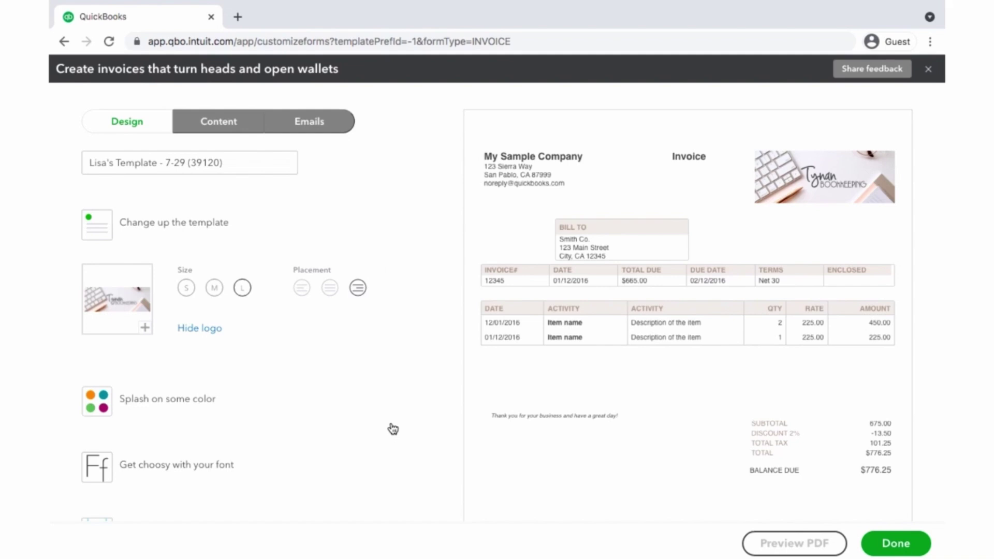
Step: Try the logo's placements, sizes and hide option, leaving it visible at medium size with right placement
left_click(331, 288)
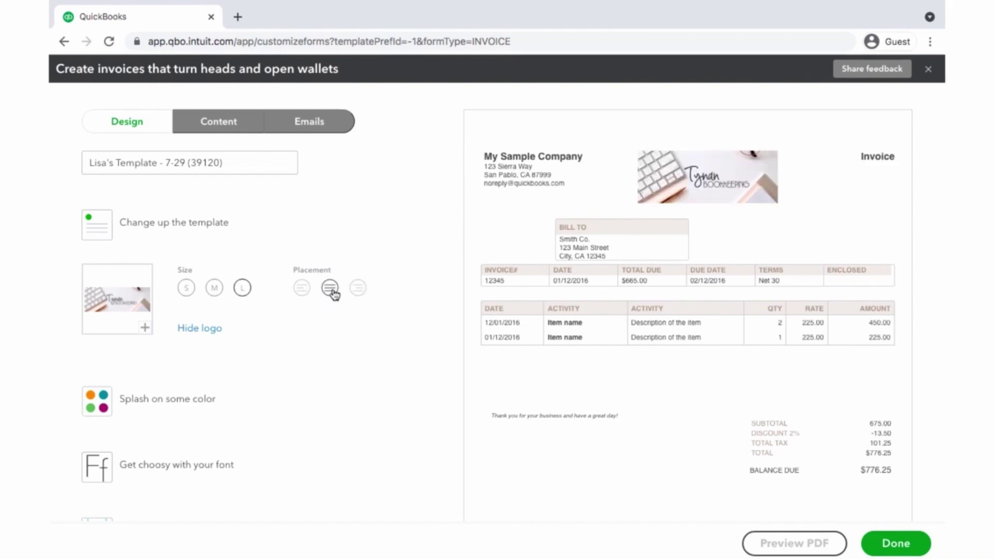
left_click(302, 288)
left_click(357, 288)
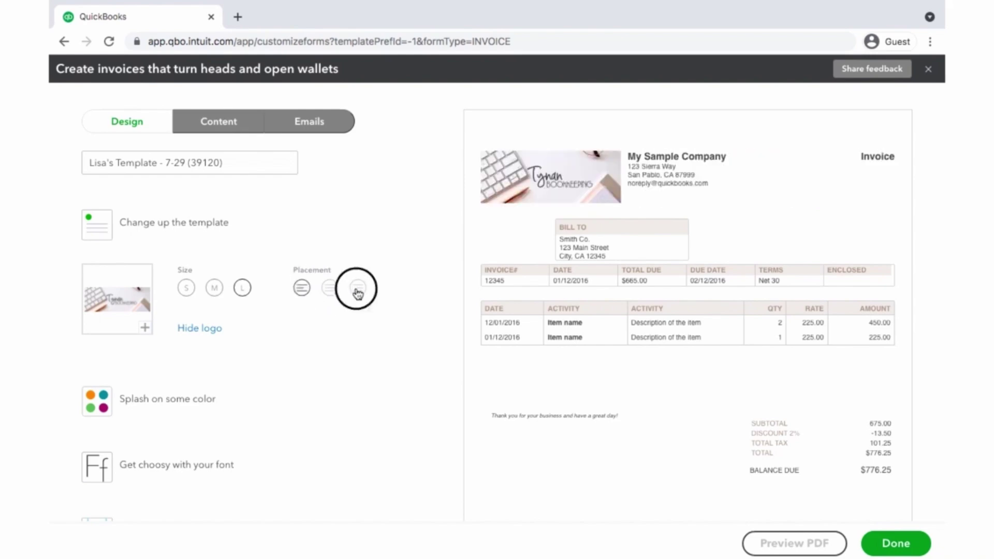
left_click(214, 288)
left_click(186, 287)
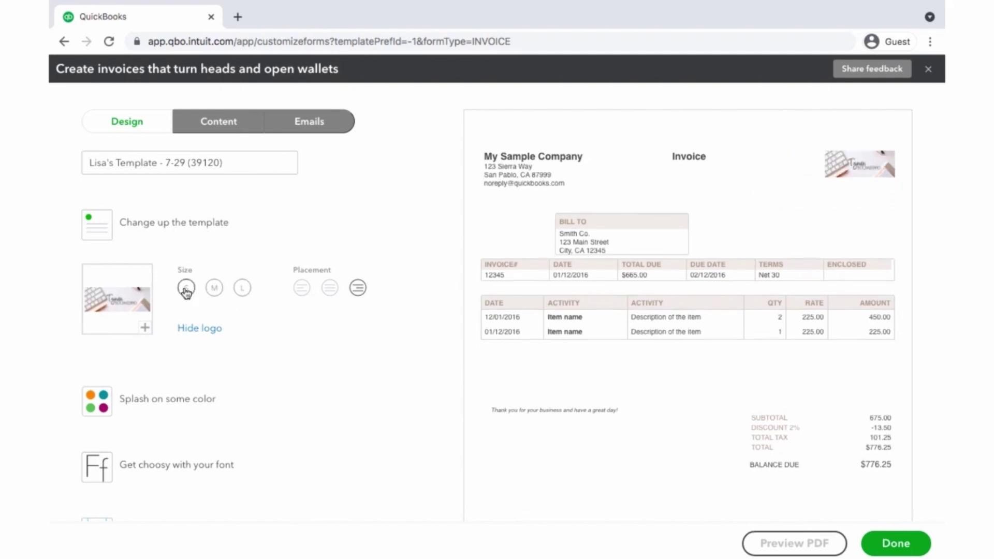
left_click(212, 287)
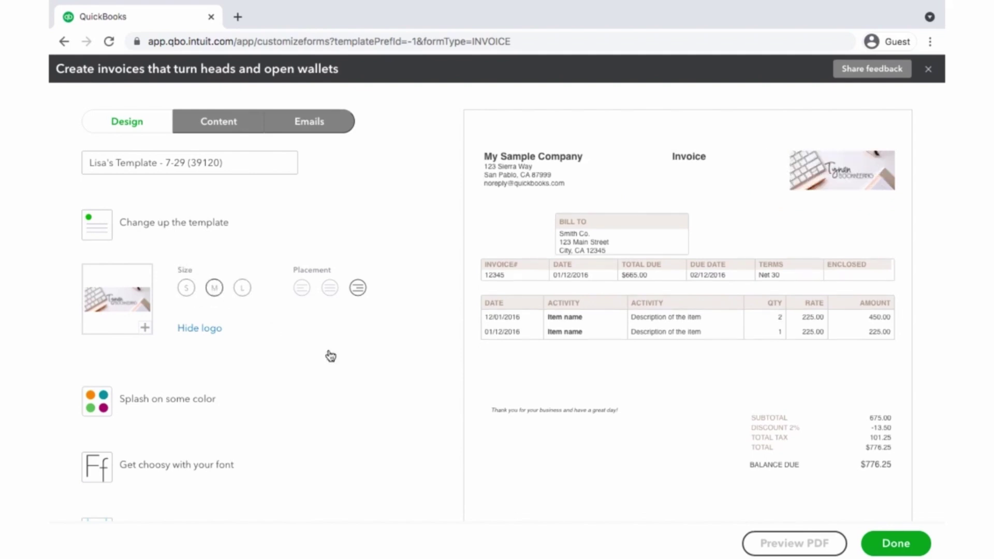
left_click(218, 330)
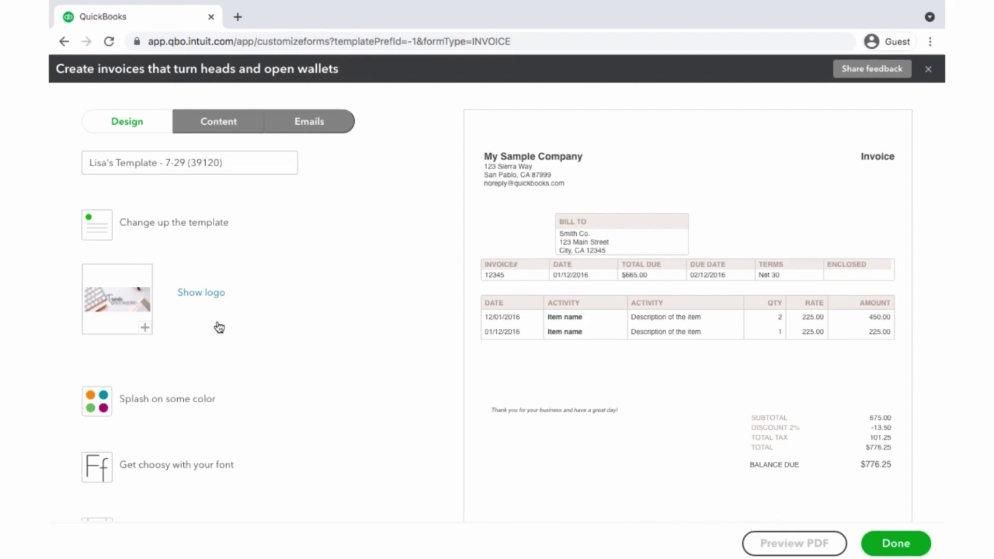
left_click(214, 302)
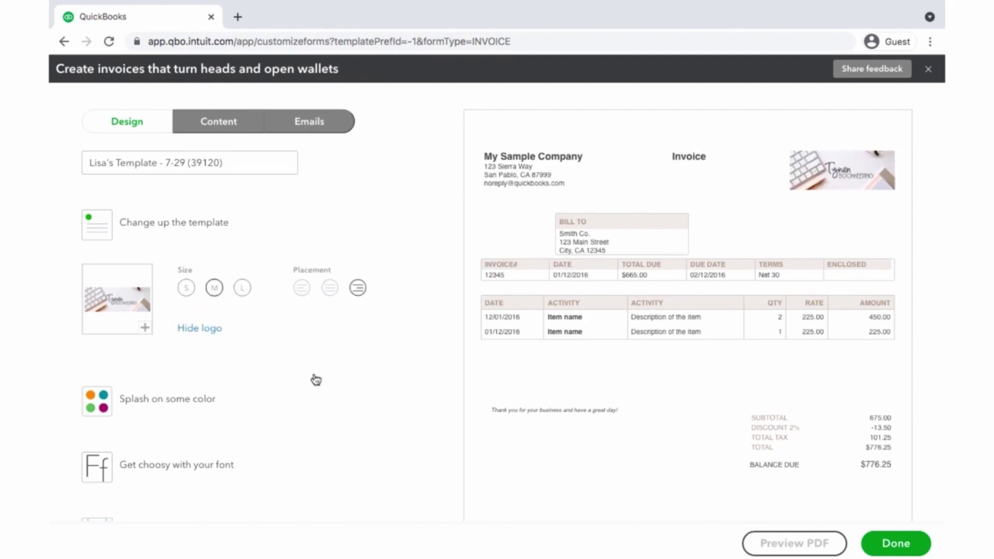
Step: Look through the invoice template's accent colors, available fonts and print margin settings
left_click(199, 400)
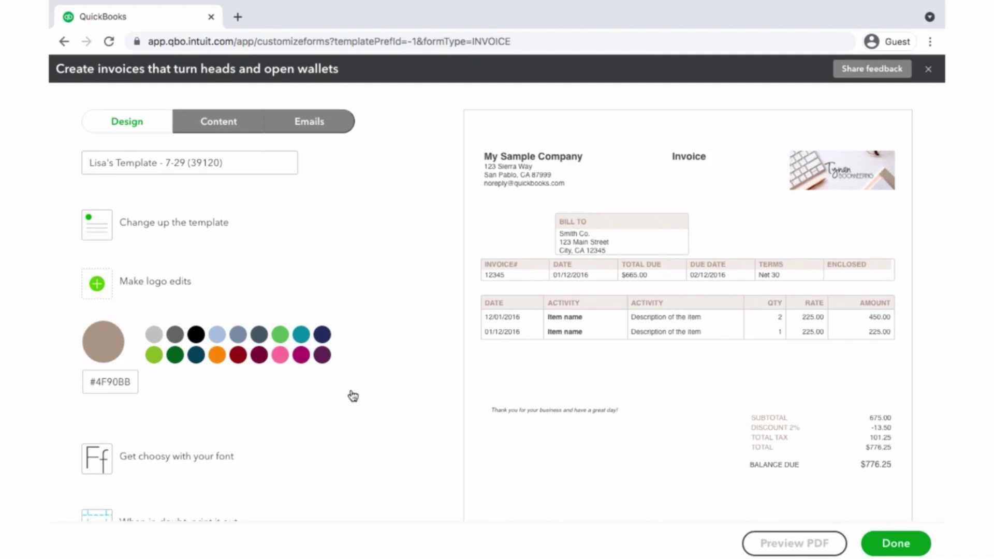
scroll(222, 402, "down", 2)
left_click(219, 396)
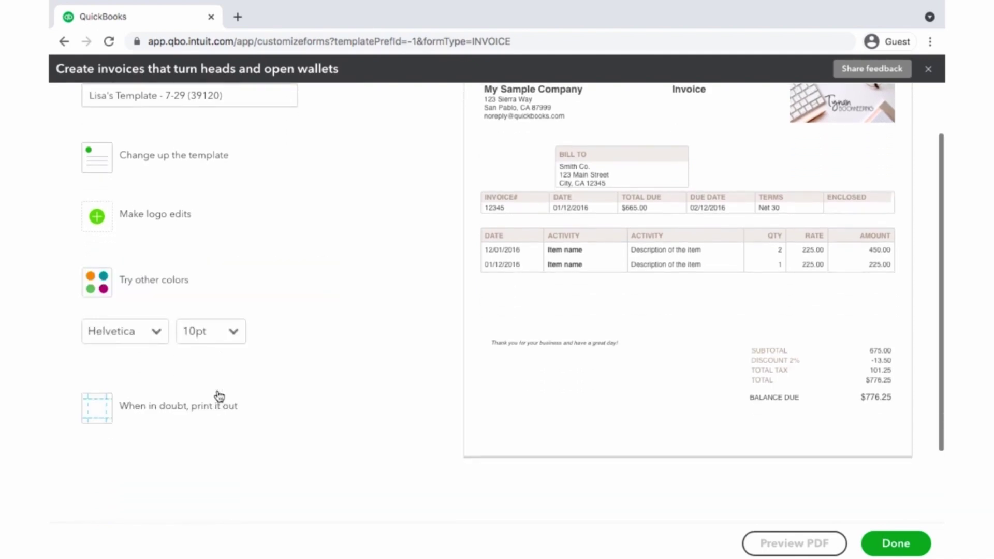
scroll(207, 362, "down", 1)
left_click(158, 299)
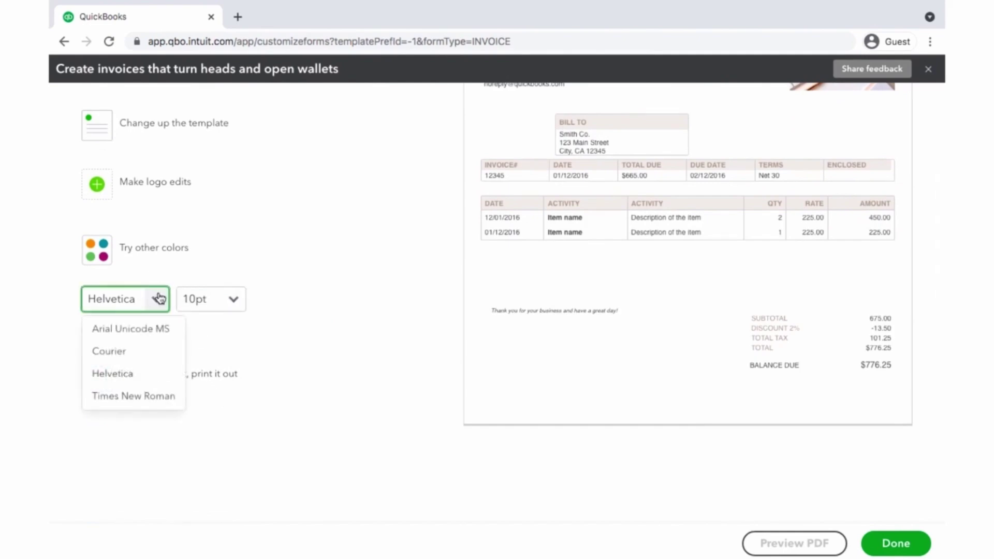
left_click(282, 335)
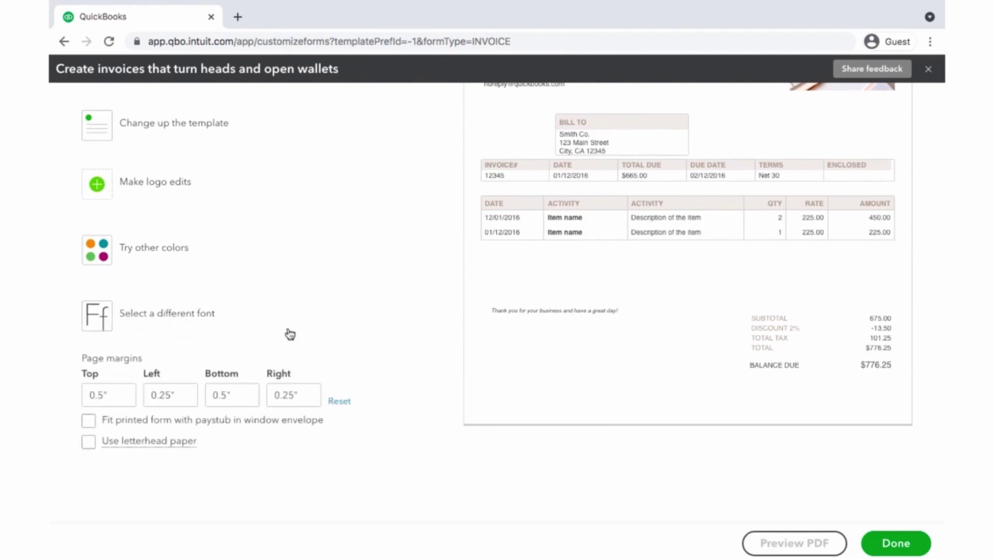
scroll(369, 314, "up", 2)
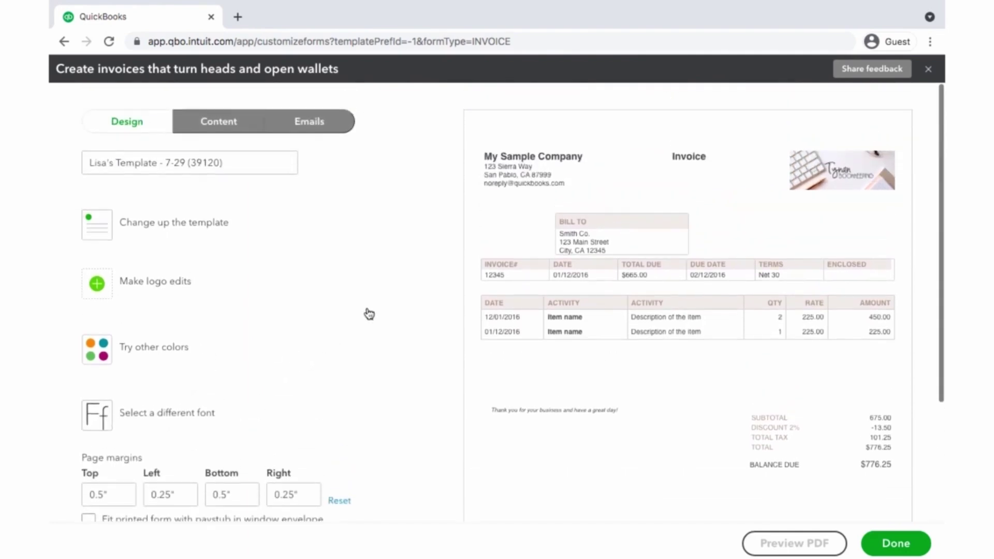
Step: Preview the invoice template as a PDF, look over the page and close the preview
left_click(773, 544)
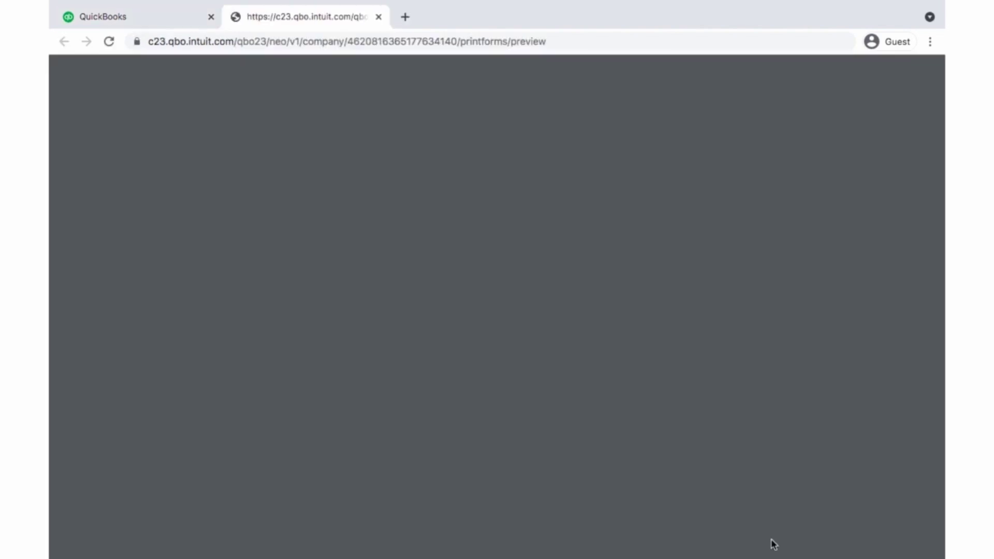
scroll(592, 228, "down", 3)
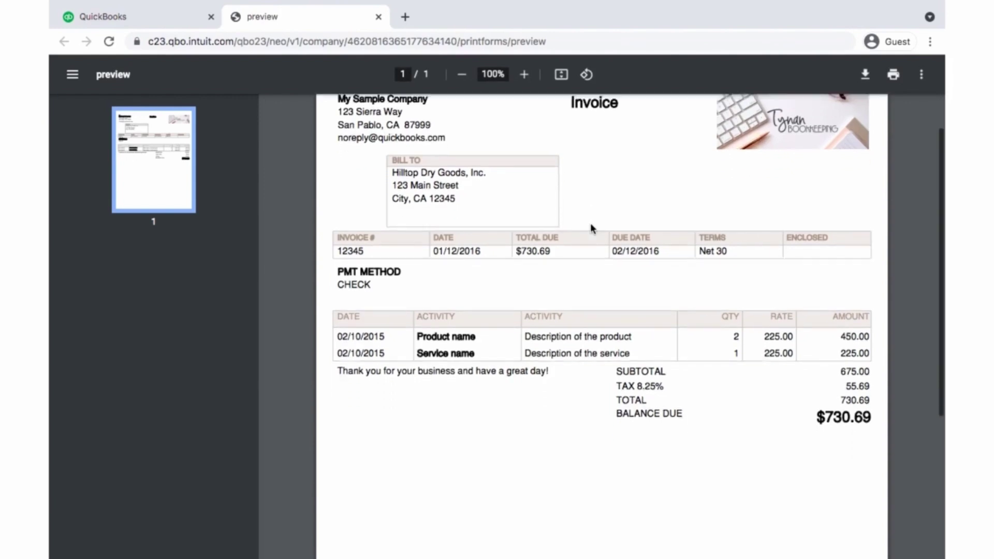
scroll(593, 229, "up", 2)
scroll(593, 229, "up", 1)
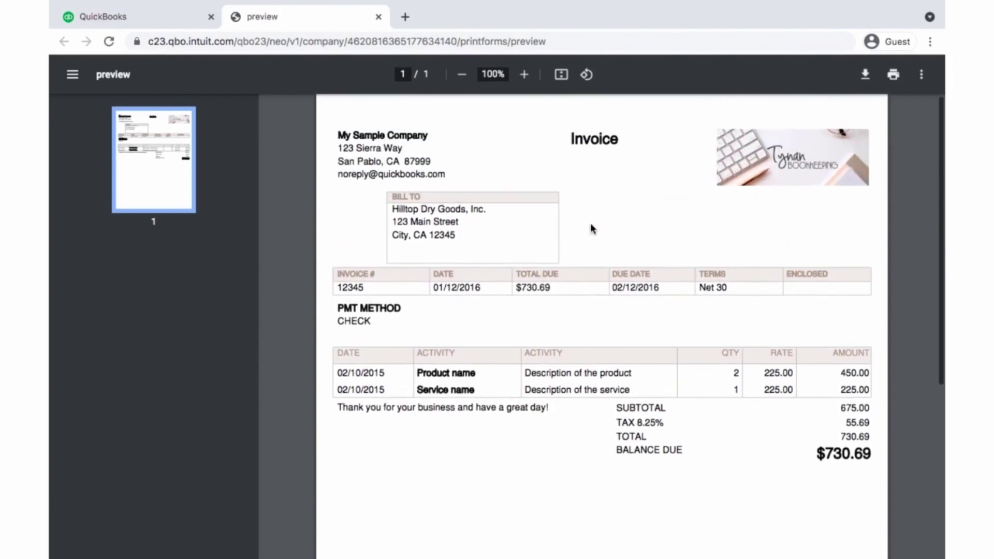
left_click(378, 17)
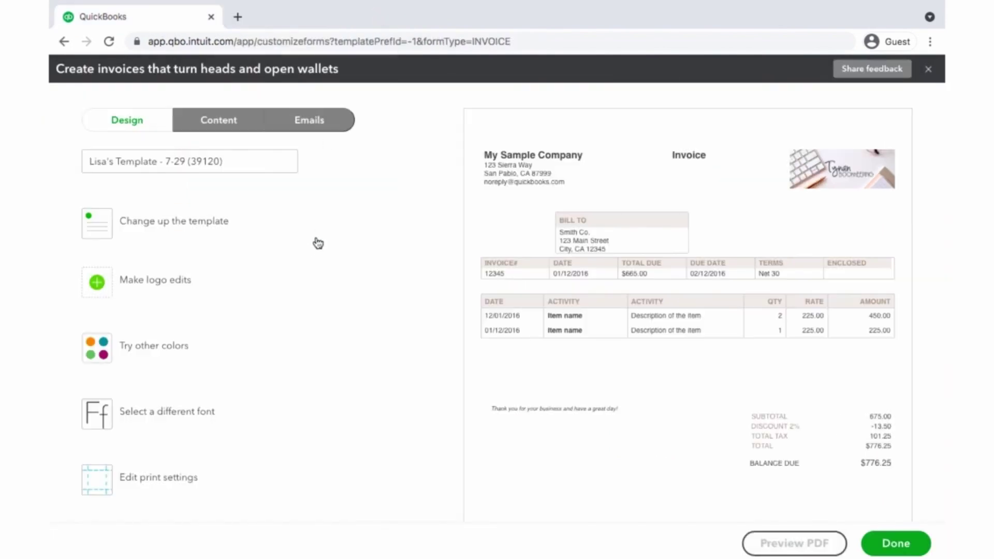
Step: Open the invoice template's header content for editing and enter the company phone number
left_click(222, 130)
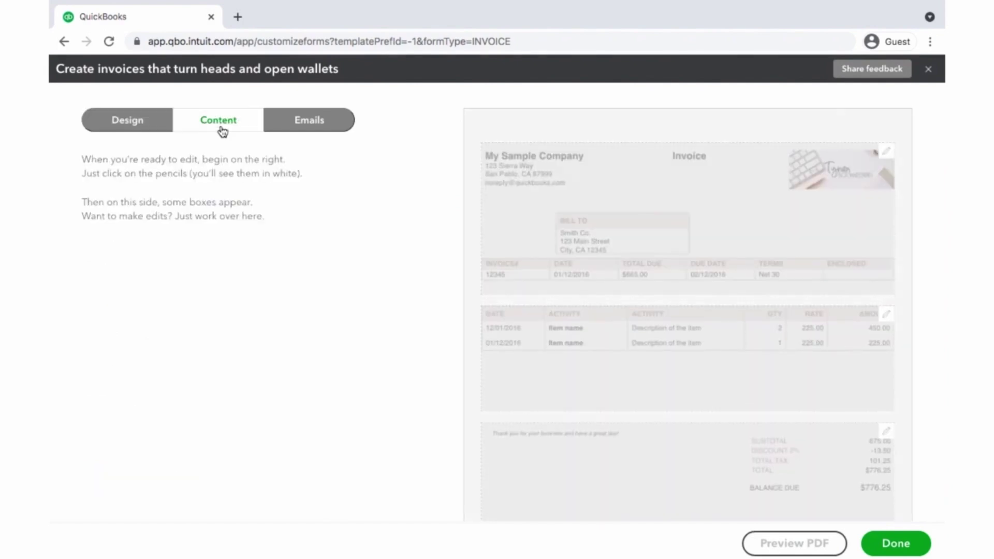
left_click(891, 153)
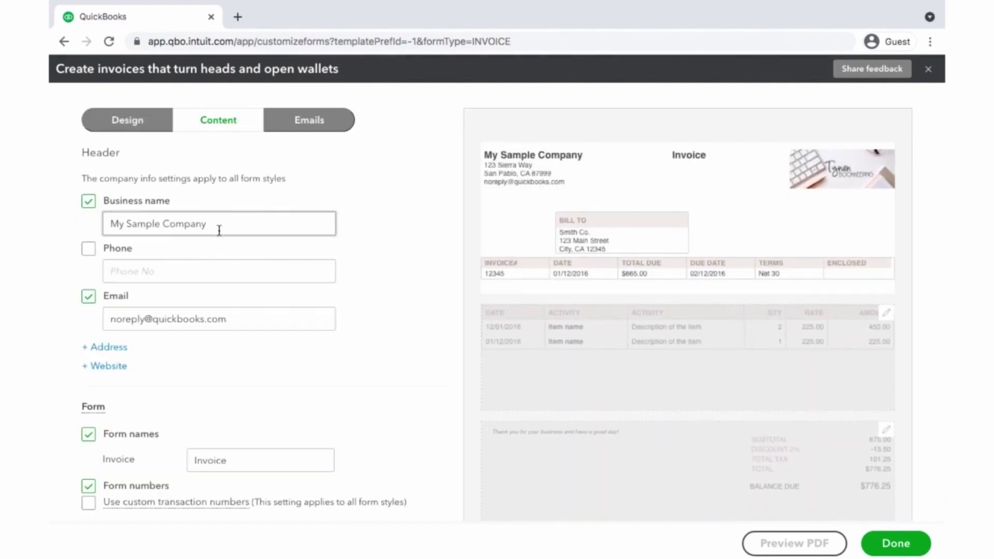
left_click(195, 269)
type("5")
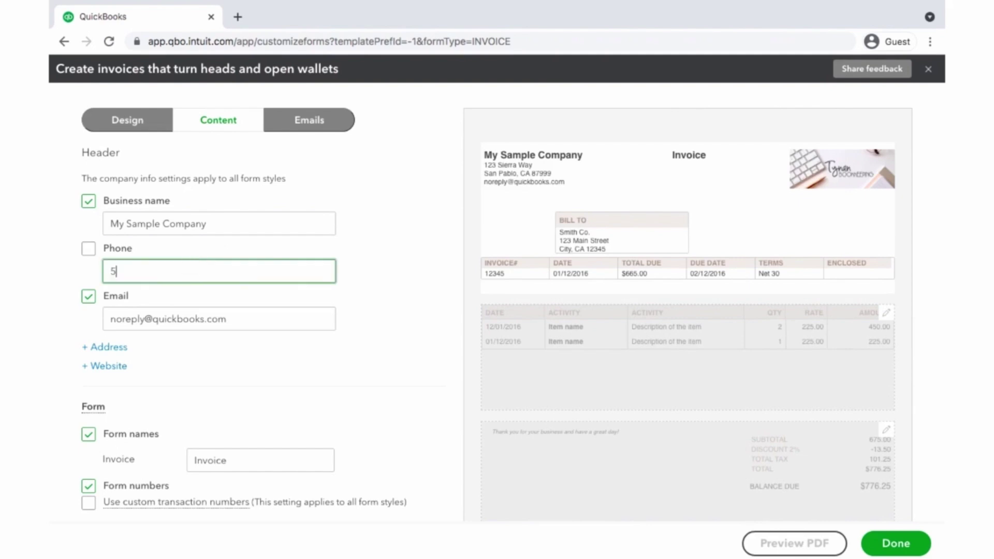
type("555555555")
Step: Replace the part before the @ sign in the header's company e-mail address
left_click(146, 320)
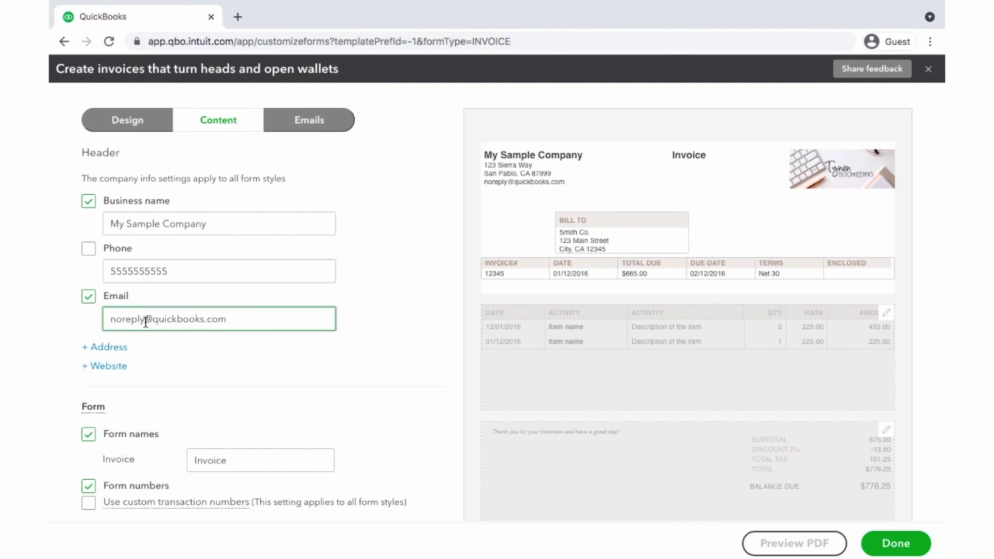
key("BackSpace")
key("BackSpace")
key("BackSpace")
key("BackSpace")
key("BackSpace")
key("BackSpace")
key("BackSpace")
type("H")
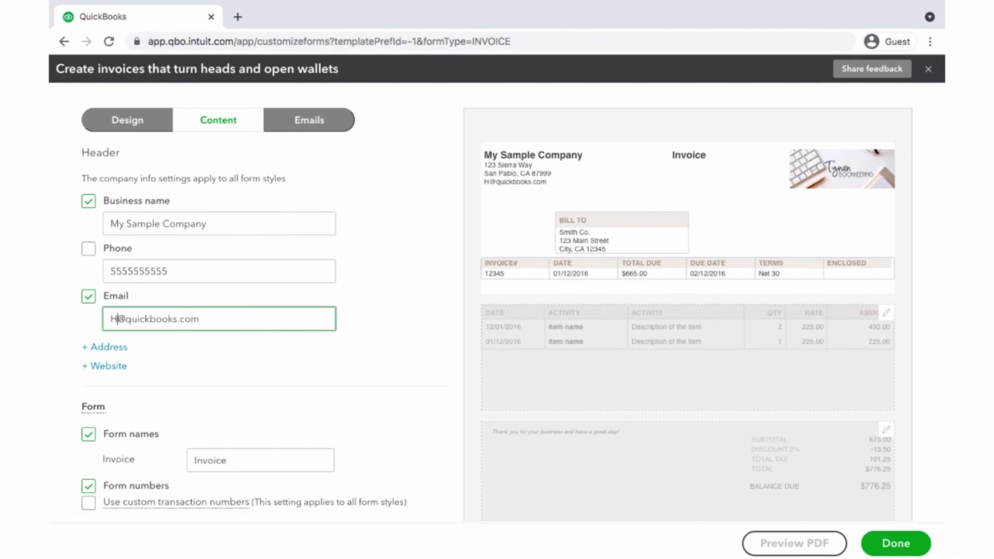
type("i")
Step: Add a website field to the invoice header and review the header's form and display options and the activity table columns
left_click(140, 362)
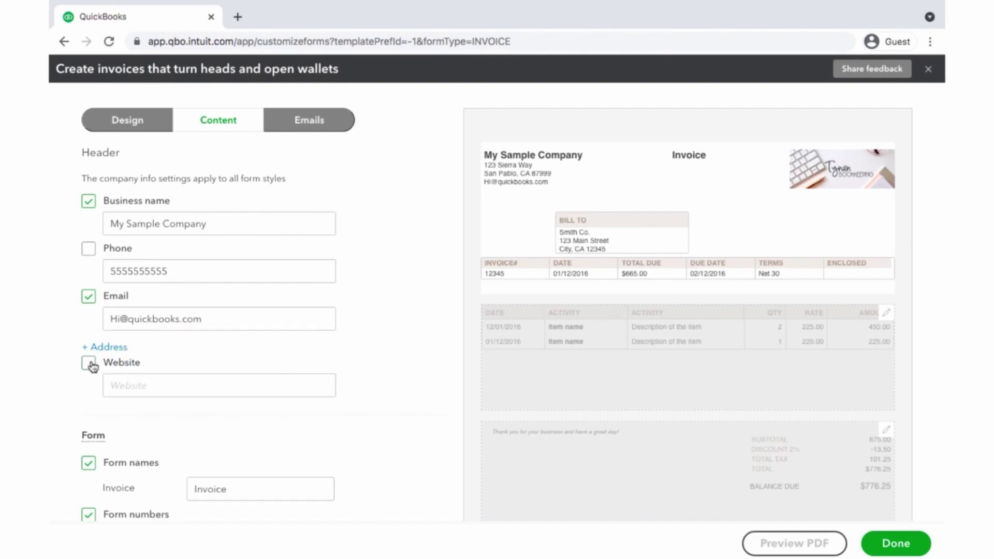
scroll(209, 373, "down", 2)
scroll(209, 372, "down", 2)
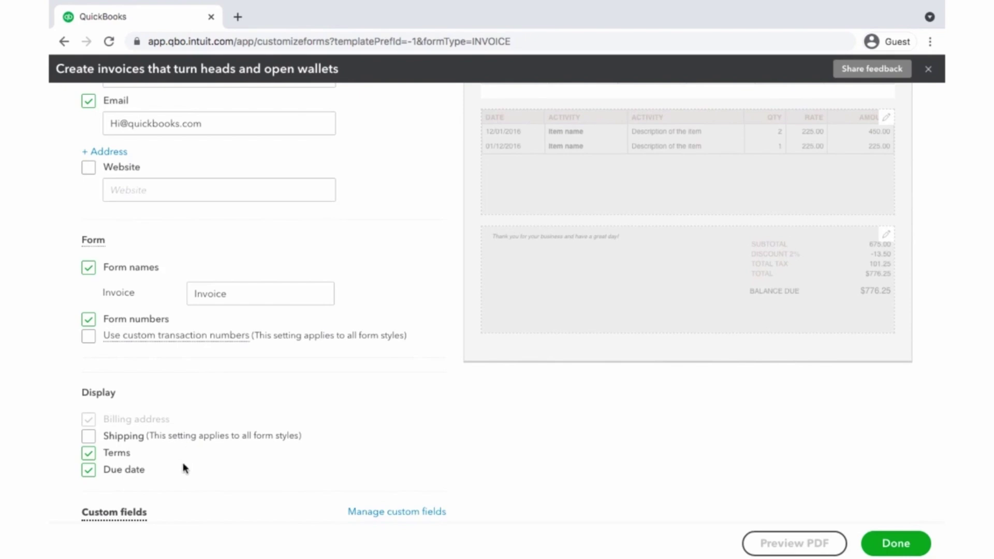
scroll(394, 455, "up", 2)
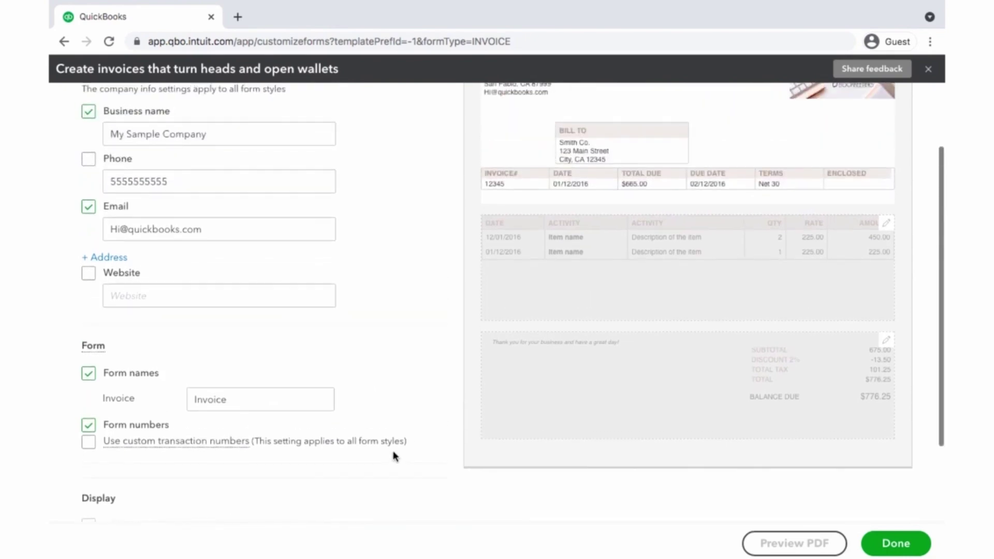
scroll(395, 455, "up", 2)
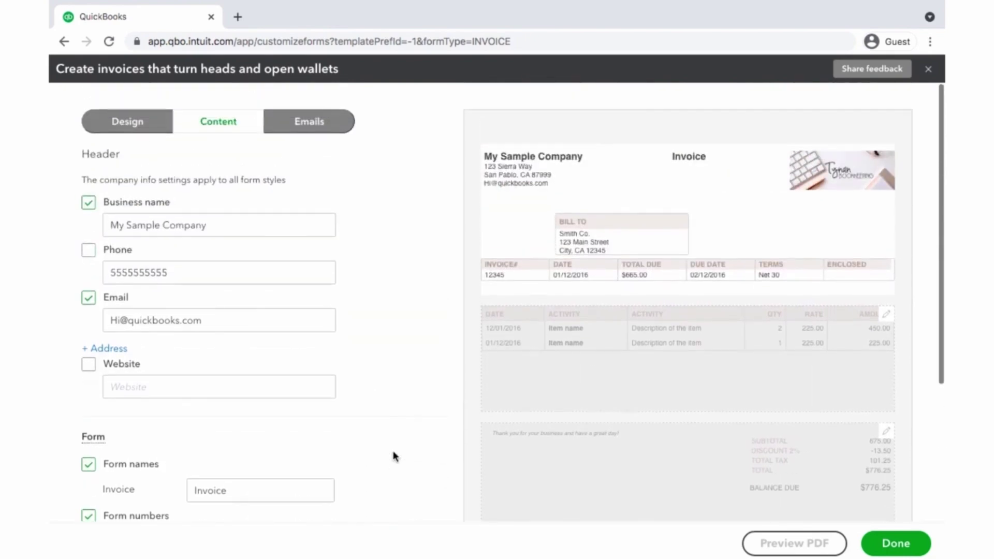
left_click(886, 316)
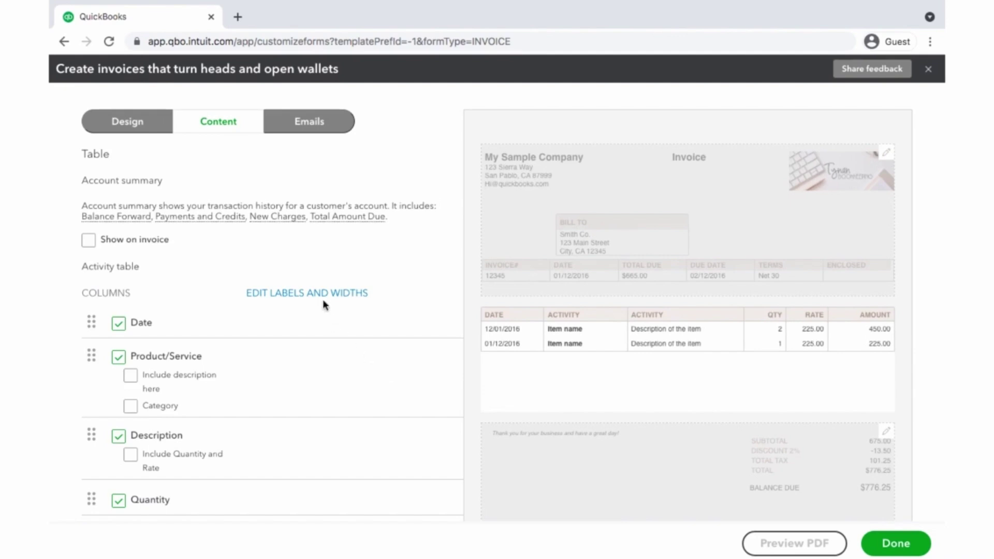
scroll(357, 377, "down", 3)
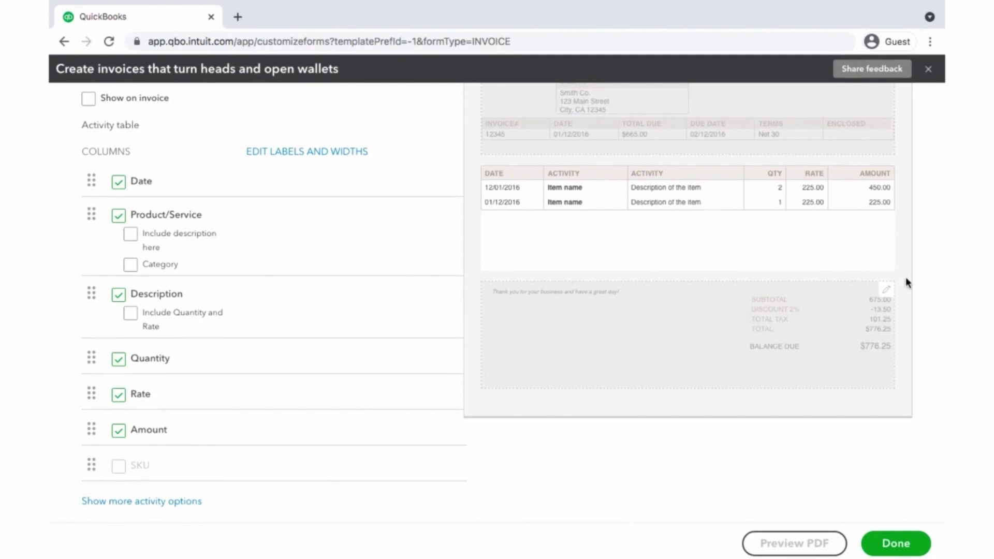
Step: Open the invoice footer for editing and replace the message to customers with "You're awesome!"
left_click(890, 290)
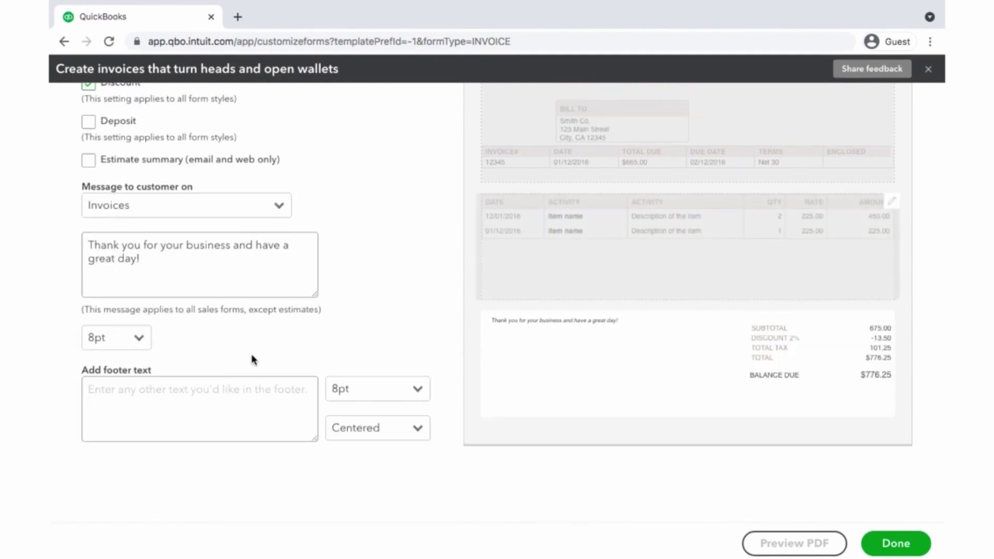
left_click(176, 257)
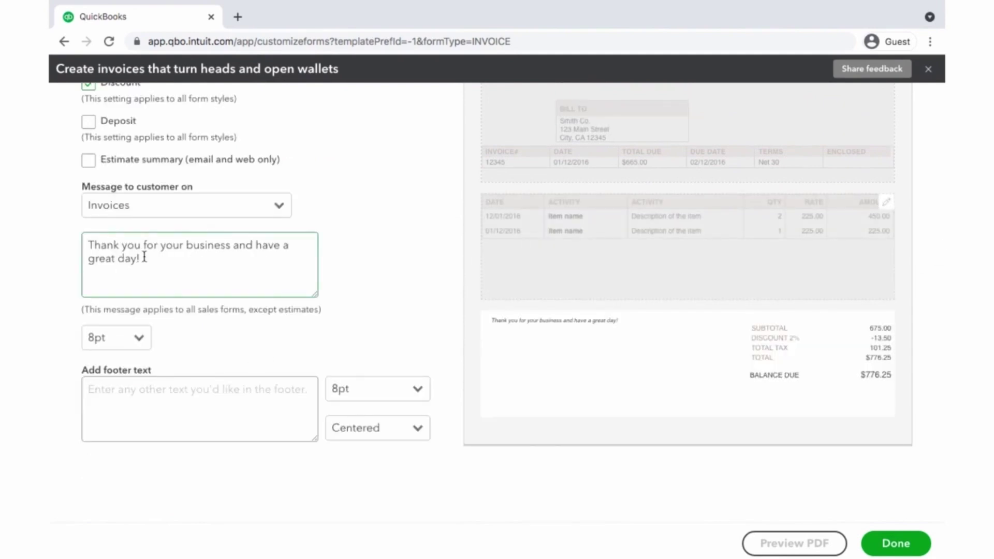
left_click_drag(143, 258, 54, 233)
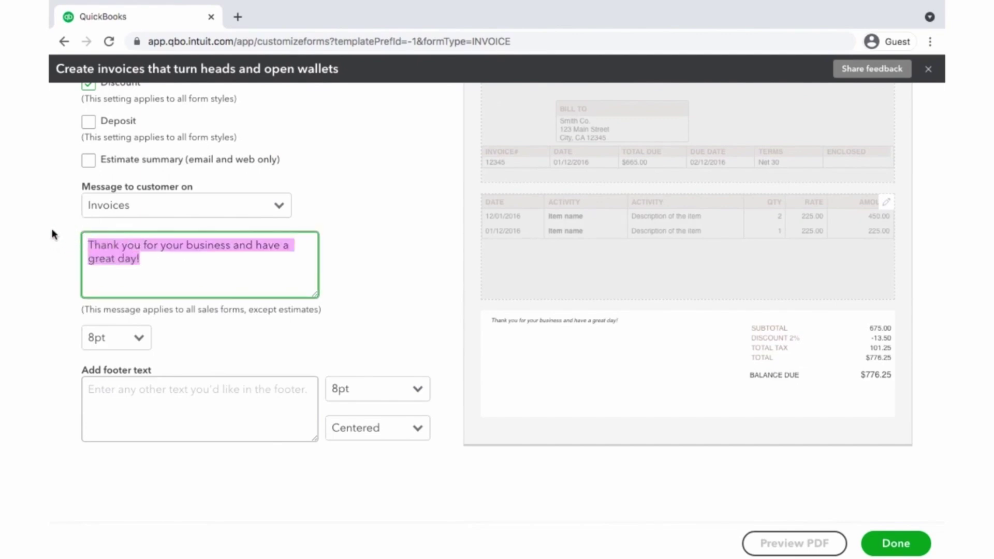
key("BackSpace")
type("You're ")
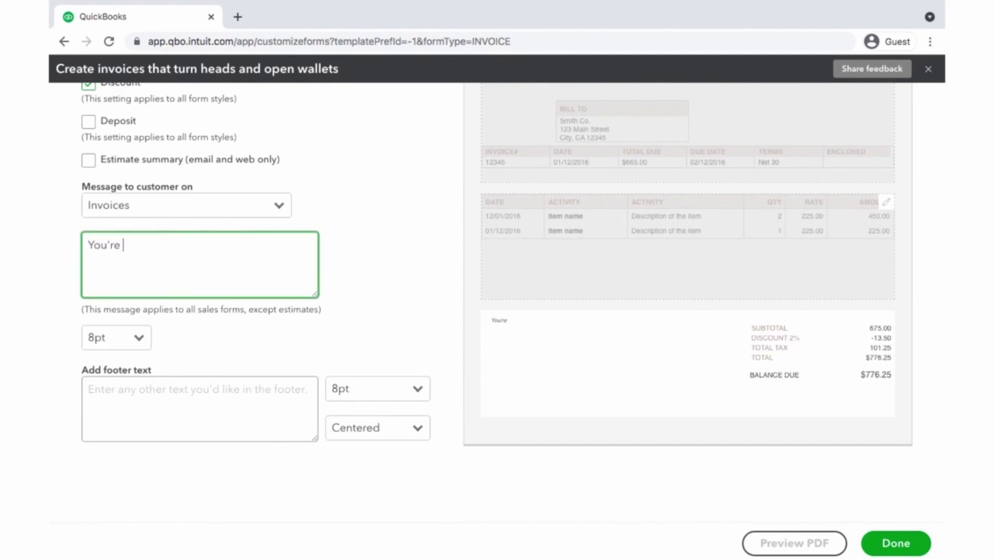
type("awesome!")
Step: Add the footer text "Thank you" at 10pt with left alignment
left_click(151, 413)
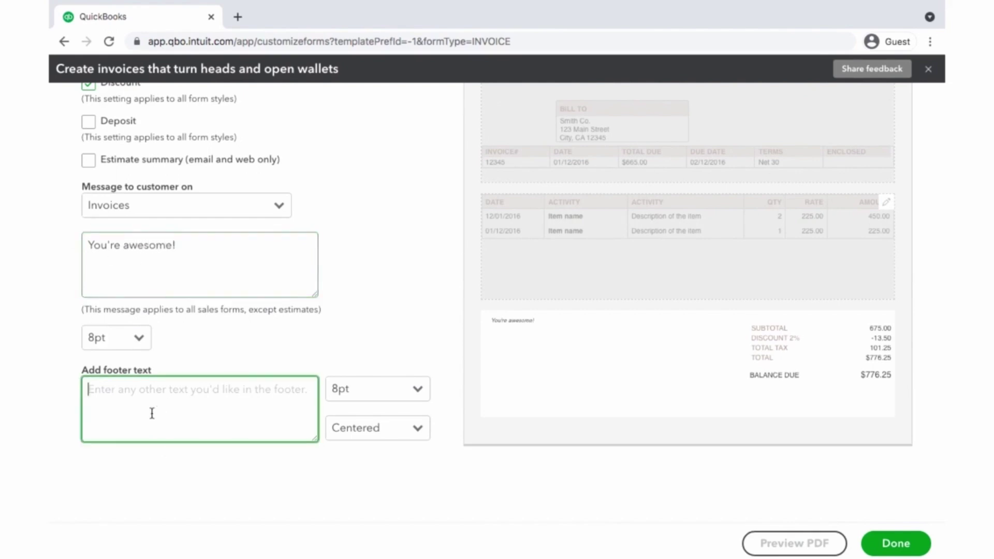
type("Thank ")
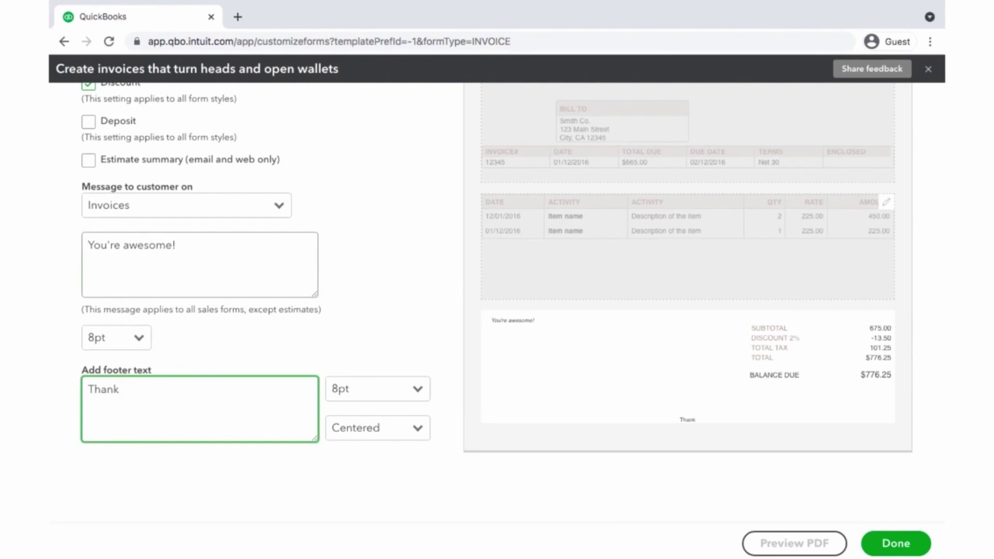
type("you")
left_click(124, 389)
left_click(421, 395)
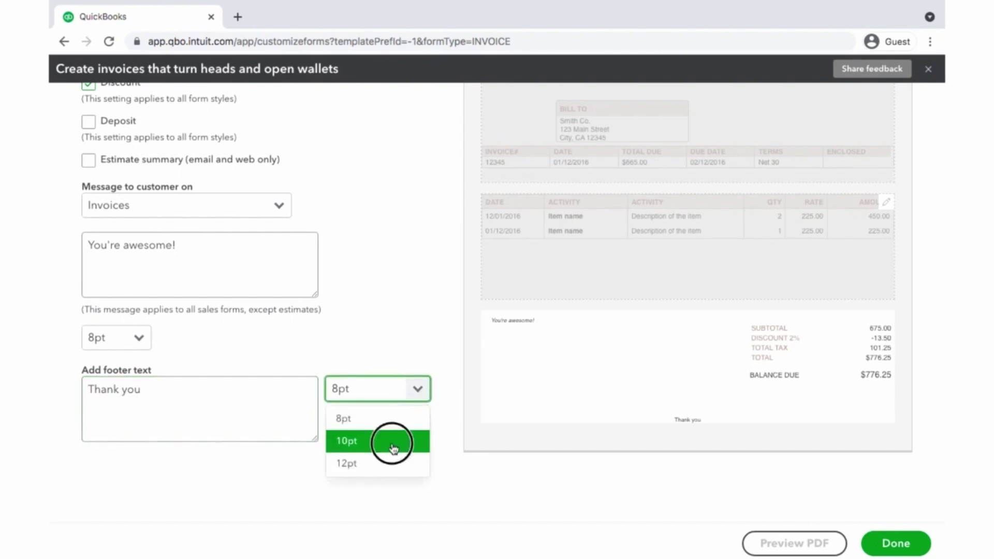
left_click(390, 439)
left_click(414, 428)
left_click(383, 465)
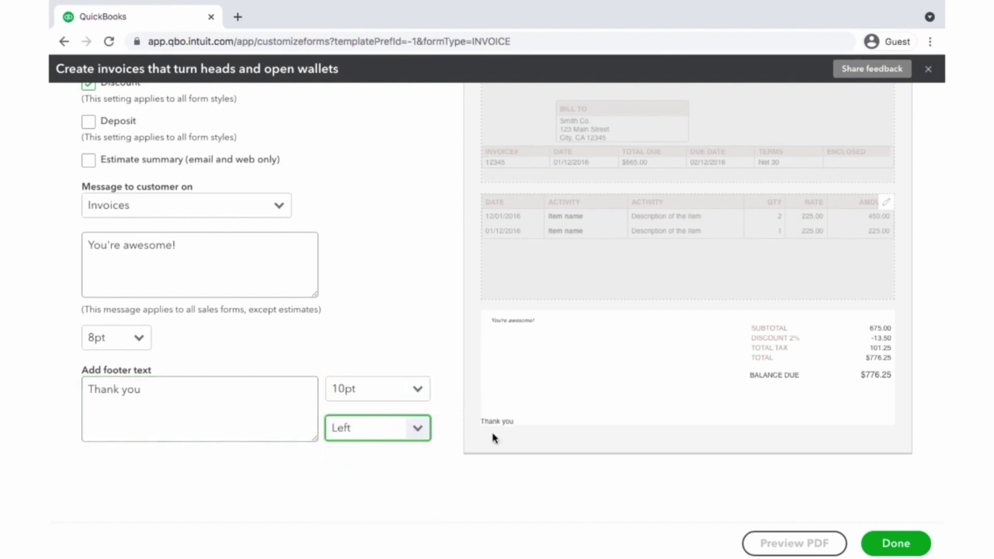
Step: Open the invoice template's email settings and examine the standard email and its preview
scroll(321, 339, "up", 2)
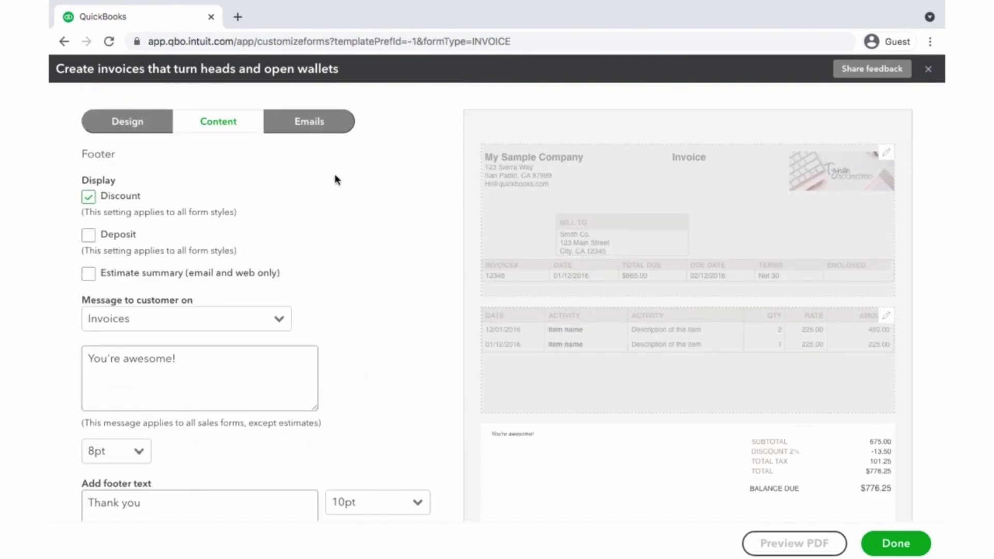
left_click(311, 125)
scroll(375, 176, "down", 1)
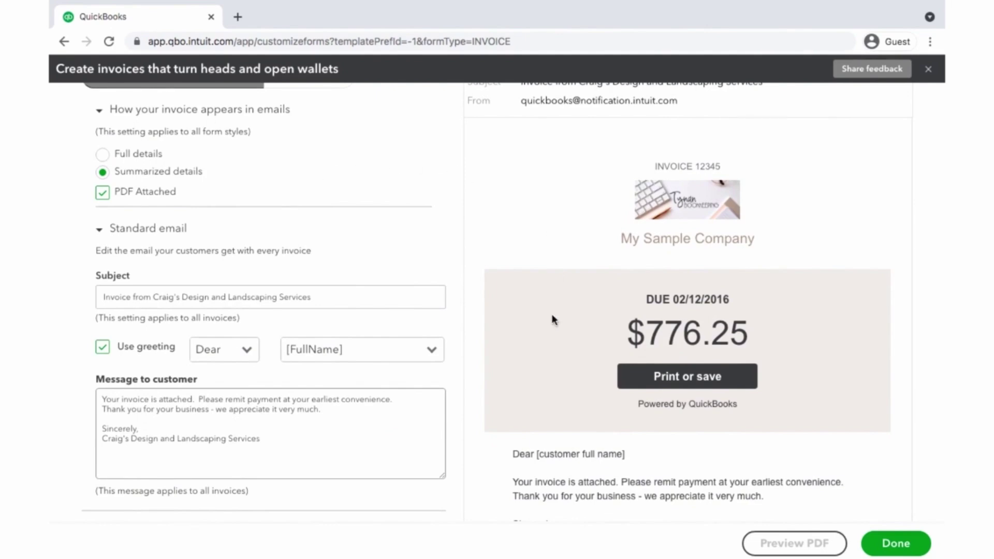
scroll(477, 155, "up", 1)
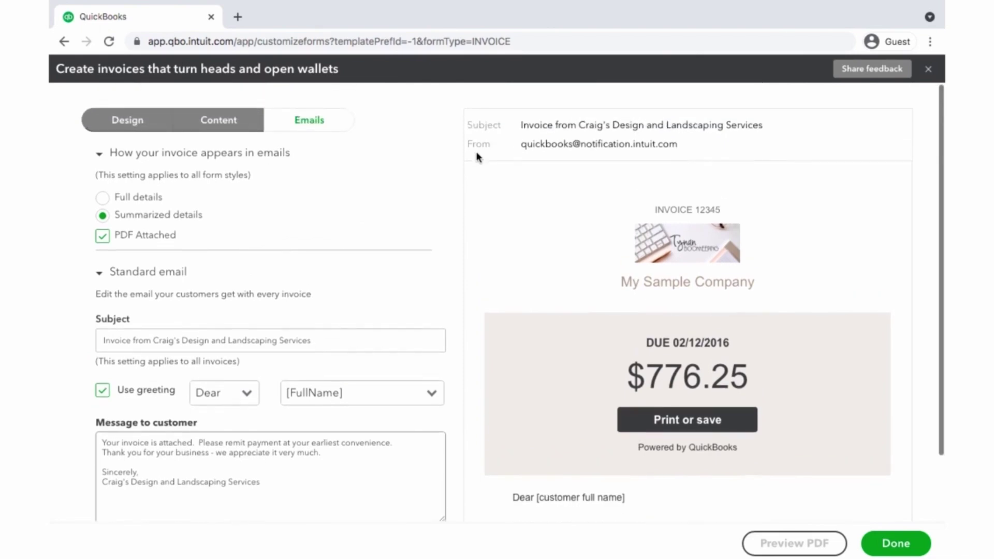
scroll(477, 157, "down", 1)
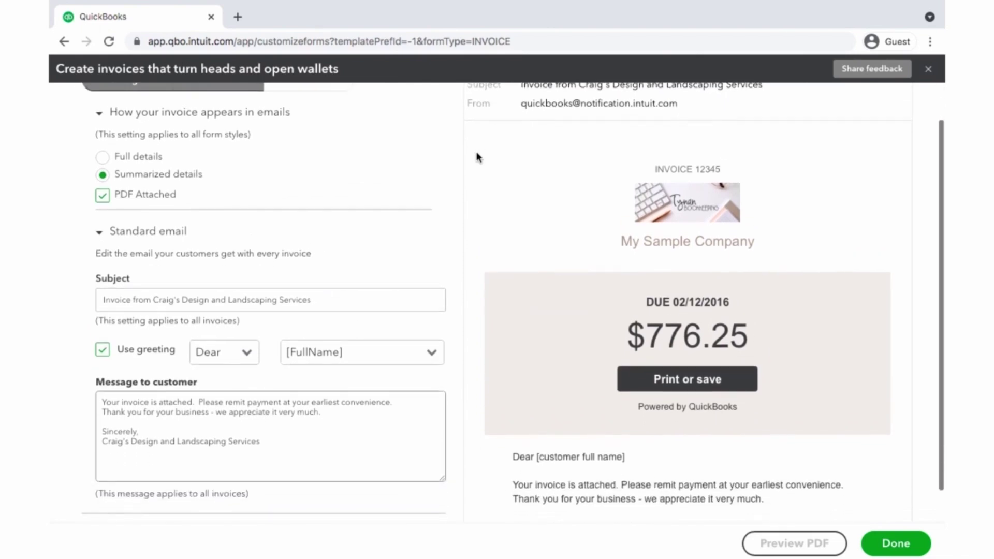
Step: Try full details and the PDF attachment option for invoice emails, leaving summarized details with the PDF attached
left_click(104, 159)
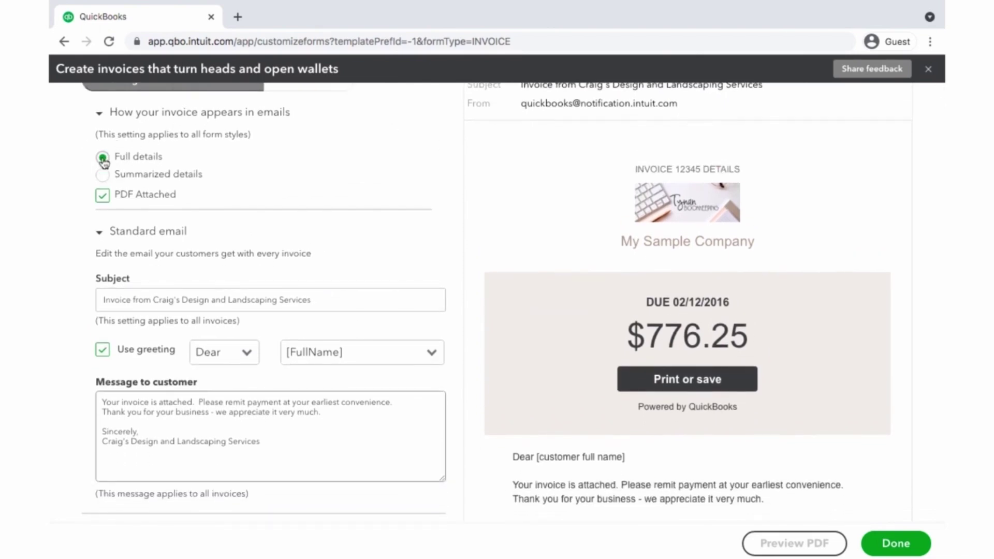
left_click(101, 174)
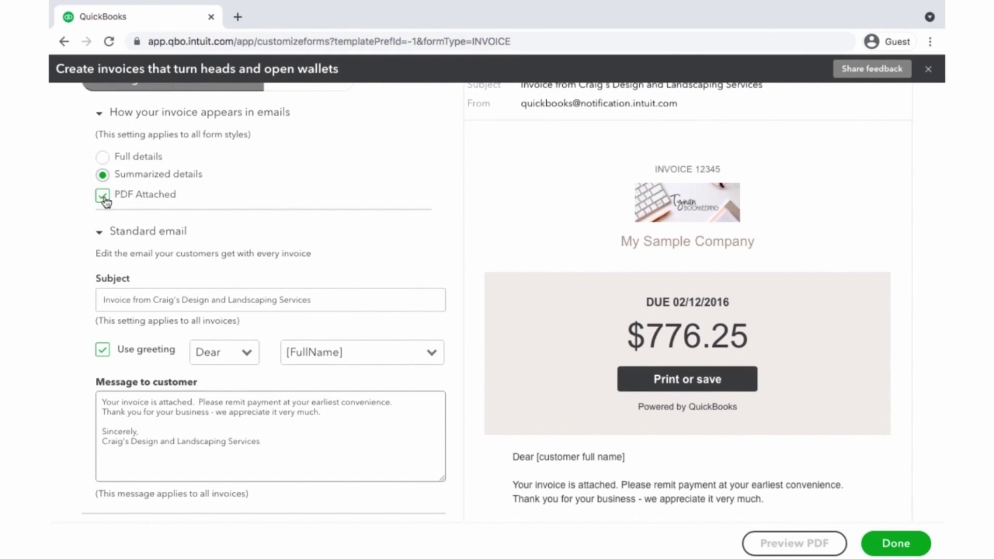
left_click(103, 197)
left_click(103, 196)
Step: Review the standard email's message to the customer and save the finished invoice template
scroll(228, 249, "down", 1)
left_click(224, 422)
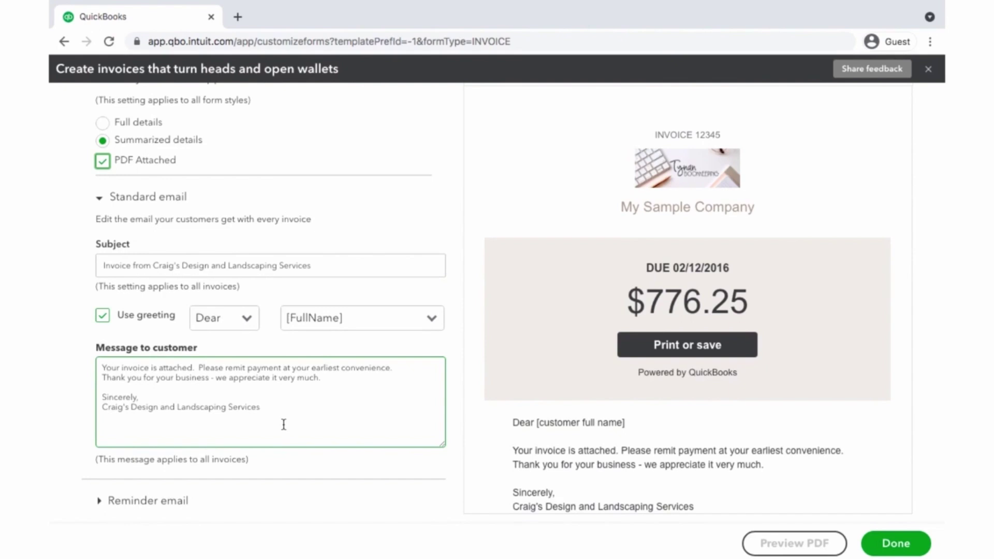
left_click(898, 544)
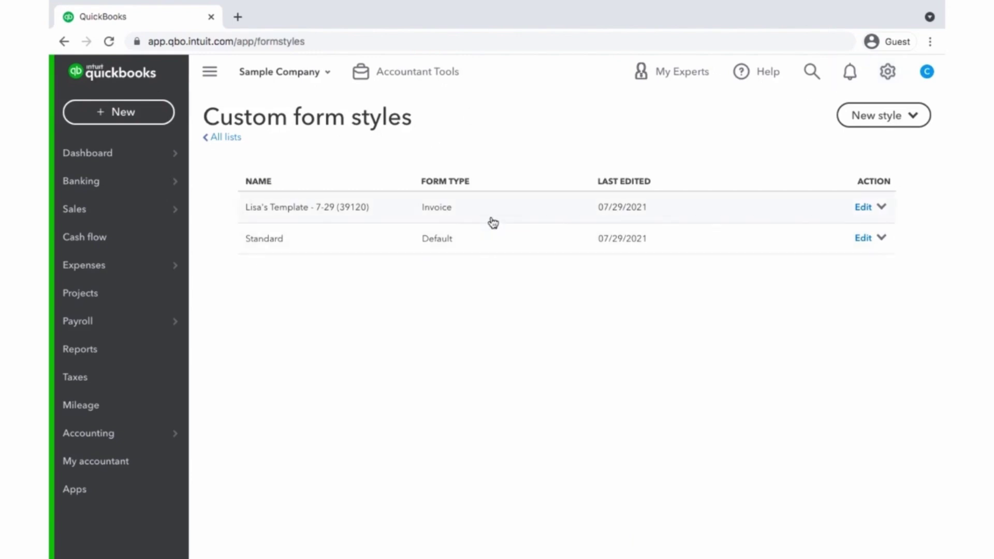
Step: Create a new sales receipt form style and apply the Modern template to it
left_click(907, 116)
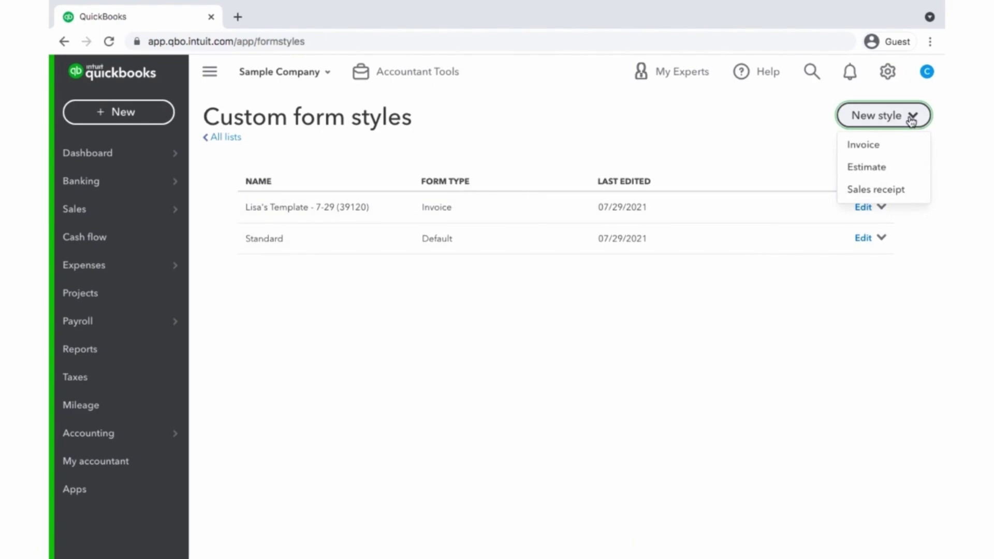
left_click(898, 191)
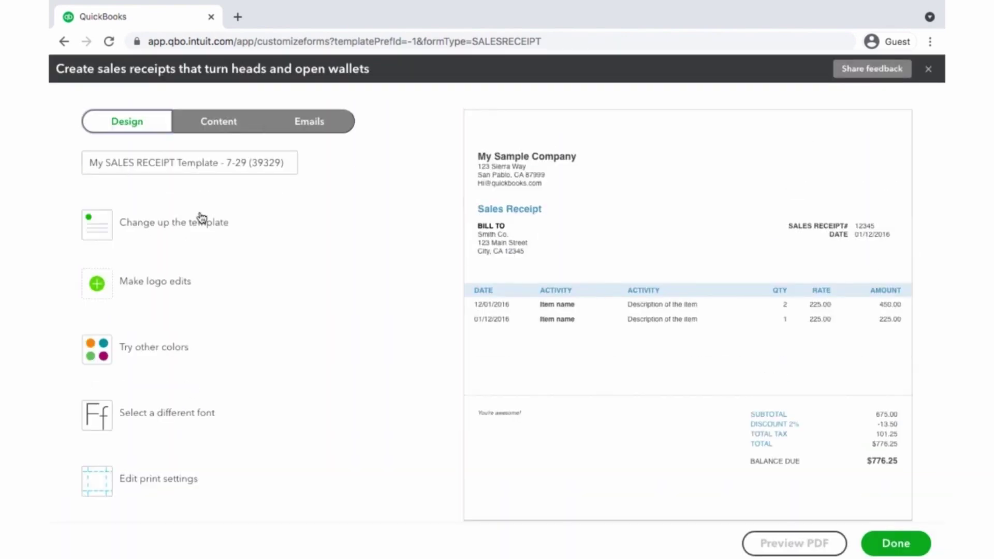
left_click(180, 231)
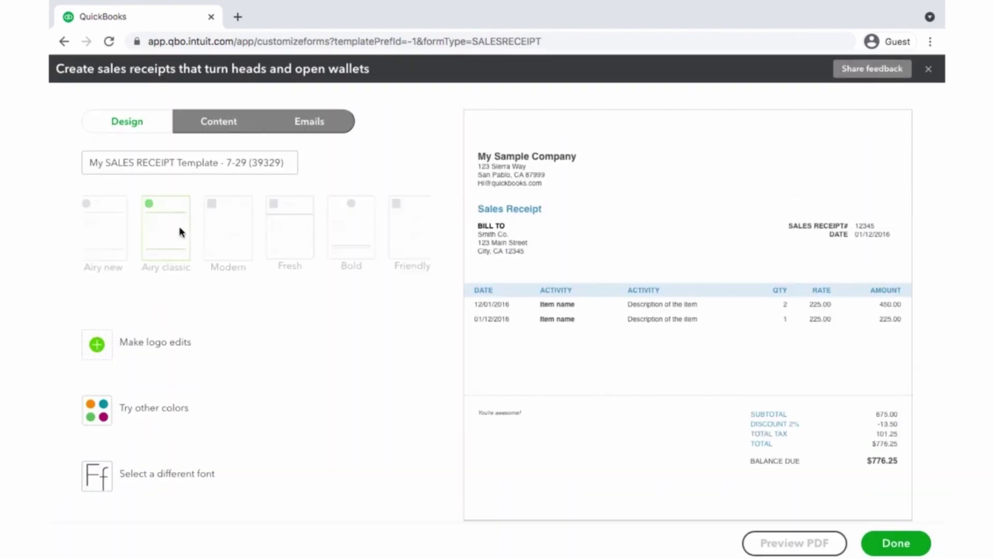
left_click(247, 231)
Step: Add the already uploaded banner logo to the sales receipt and set its accent color to light green, #79BD58
left_click(160, 345)
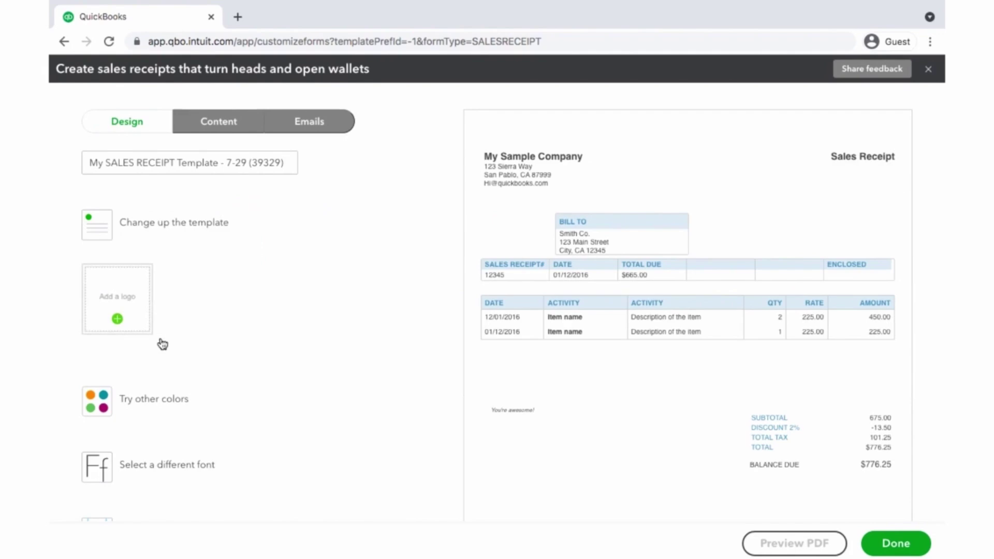
left_click(124, 305)
left_click(344, 300)
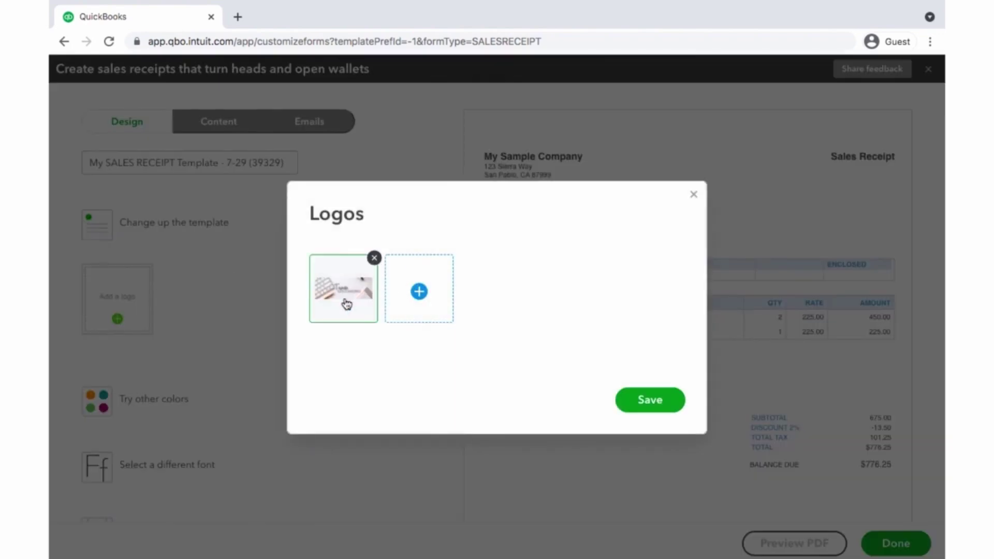
left_click(650, 402)
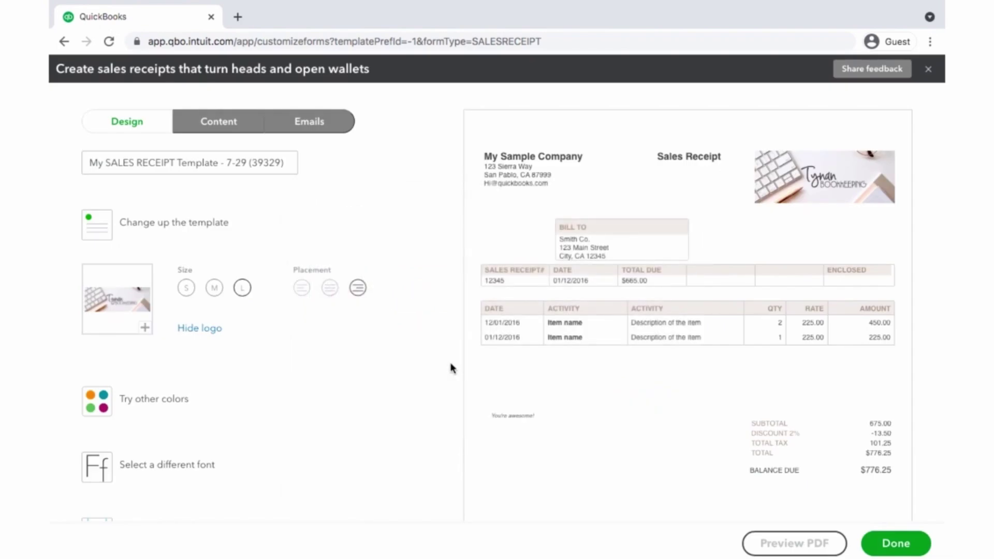
left_click(193, 408)
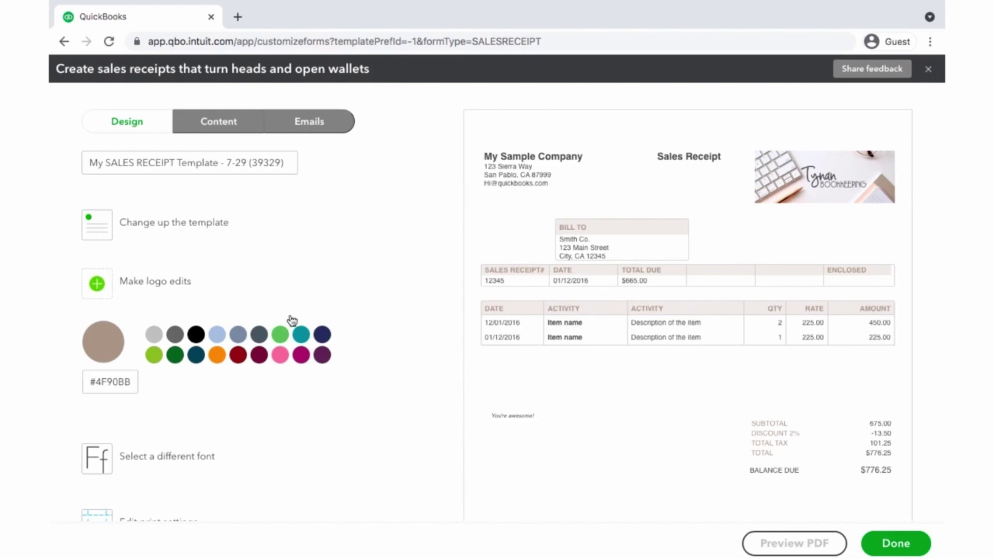
left_click(280, 334)
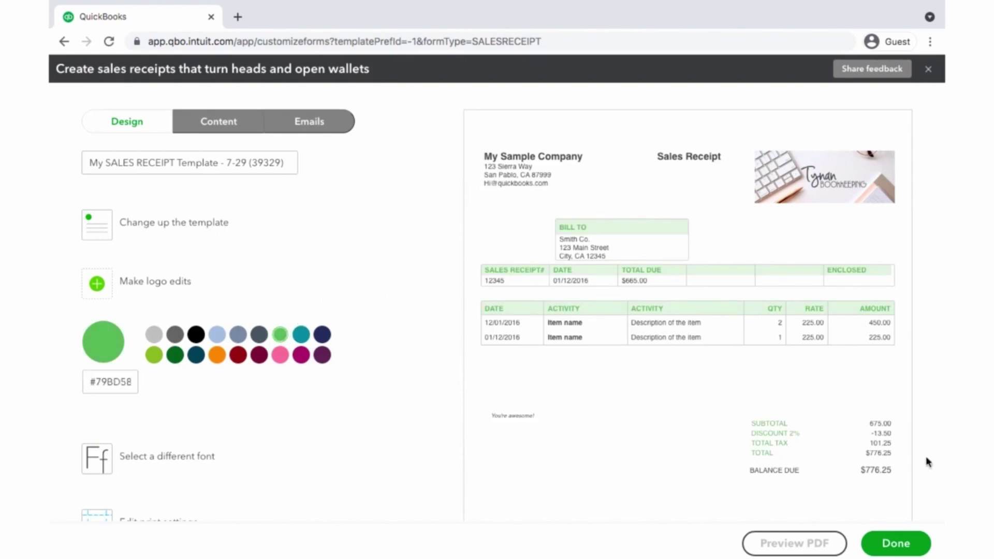
Step: Save the finished sales receipt template and return to the list of custom form styles
left_click(909, 541)
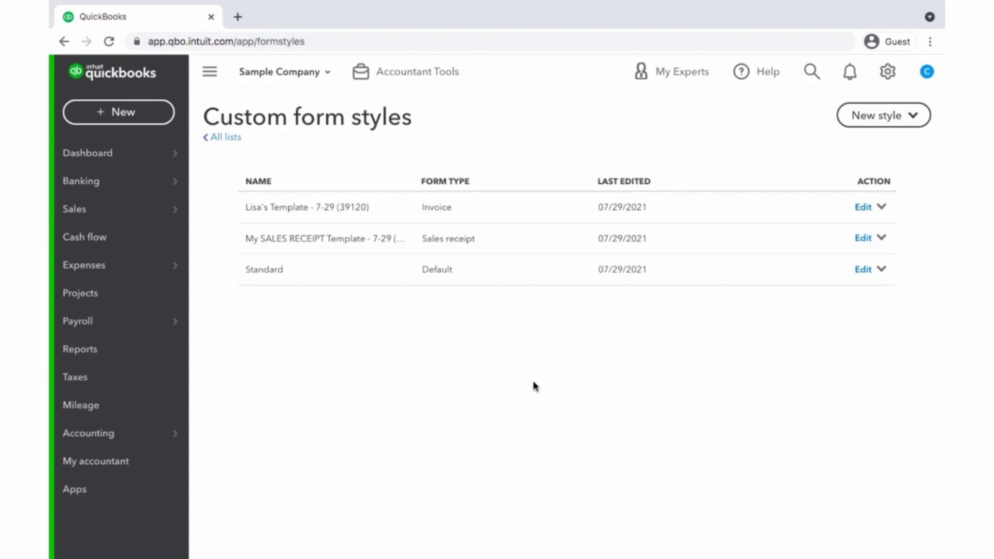
mouse_move(903, 5)
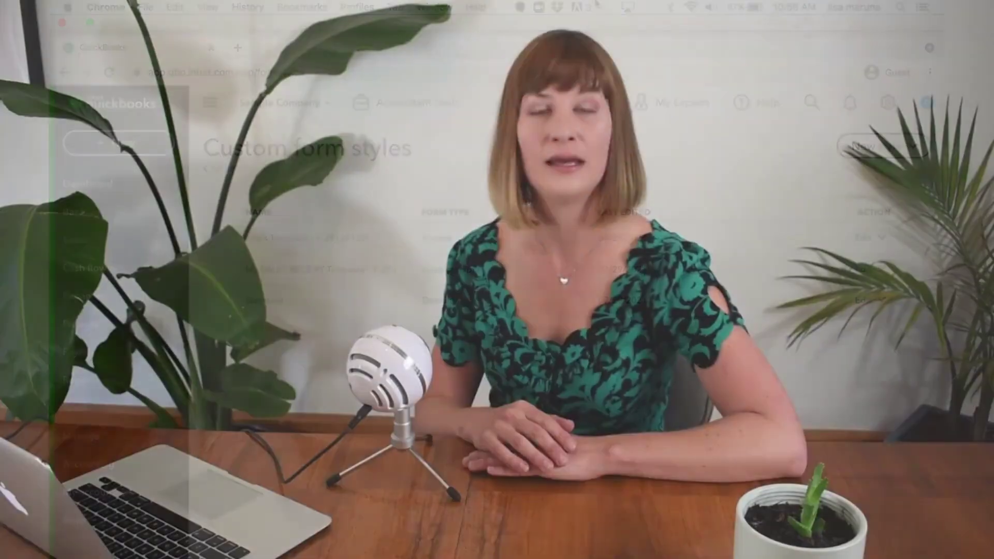
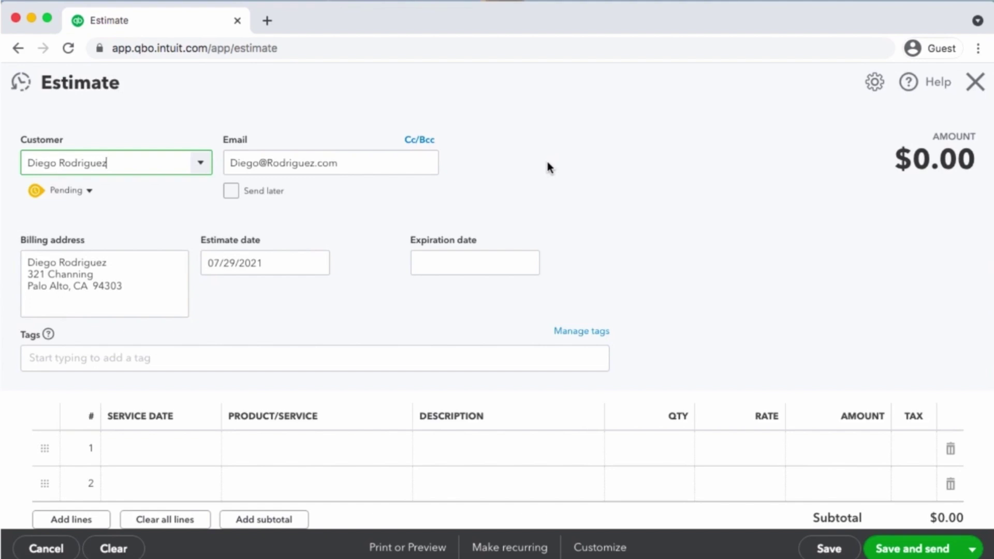
Step: Set the estimate's expiration date to 08/29/2021
left_click(459, 261)
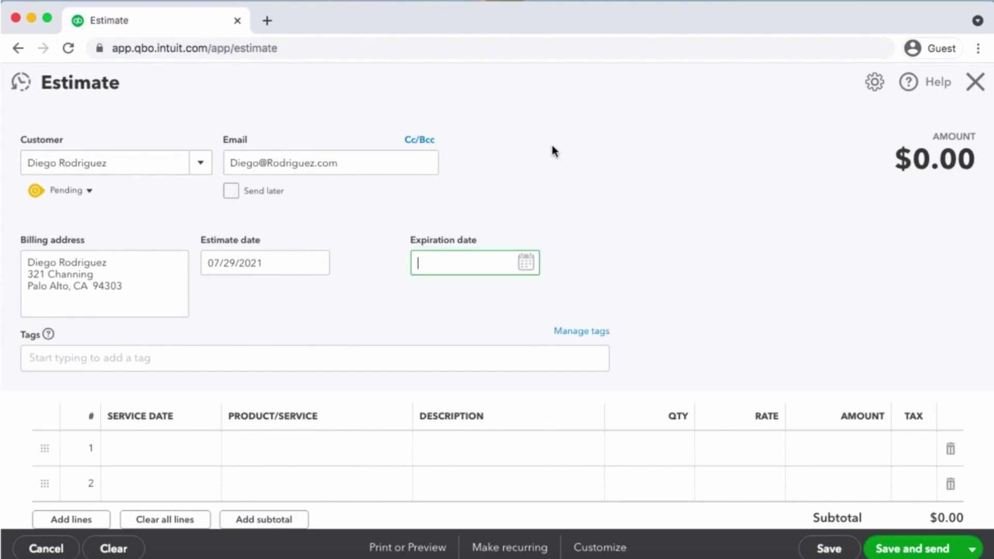
left_click(538, 259)
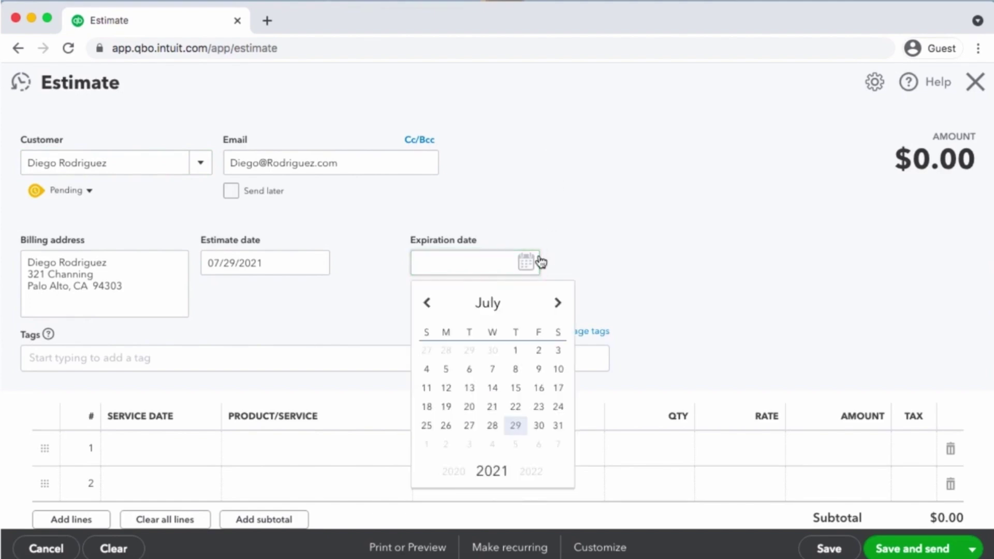
left_click(557, 303)
left_click(435, 425)
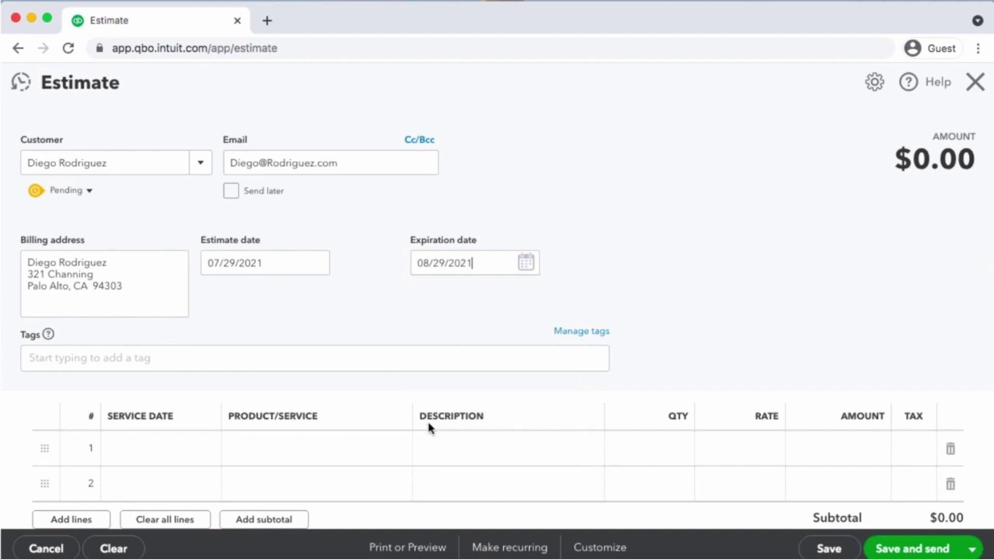
Step: Fill the estimate's first line with service date 08/01/2021 and the Design:Lighting product for garden lighting
scroll(638, 306, "down", 2)
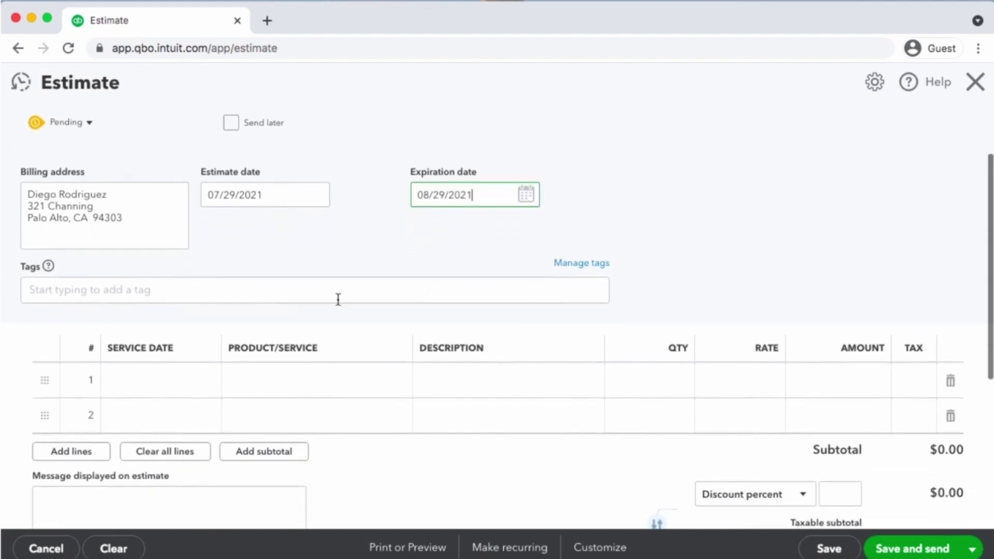
left_click(149, 380)
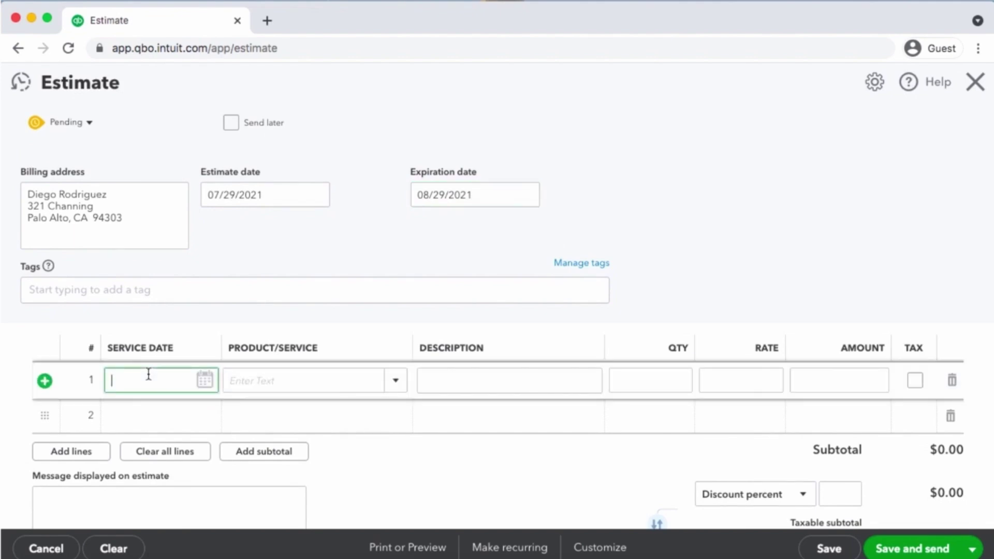
type("08/01/2021")
left_click(357, 373)
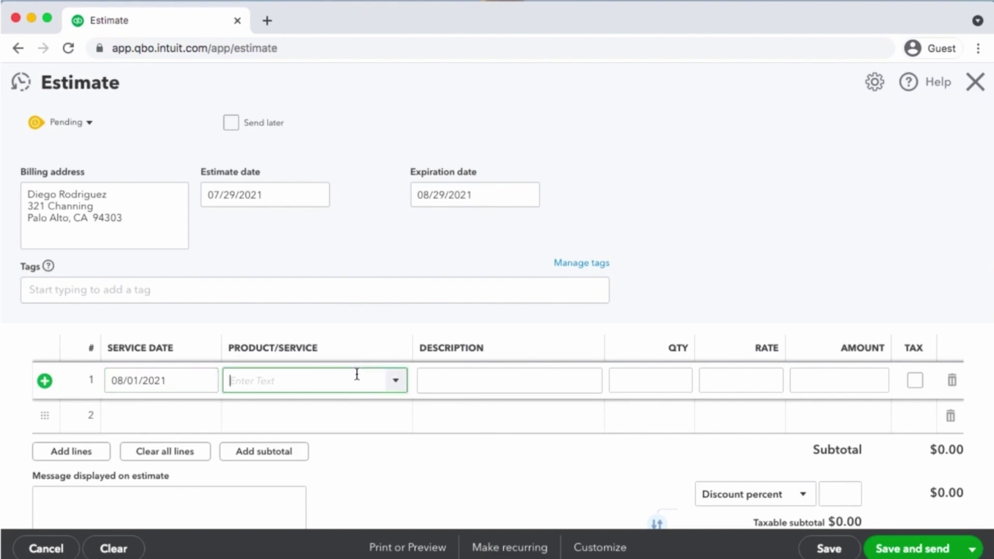
type("garde")
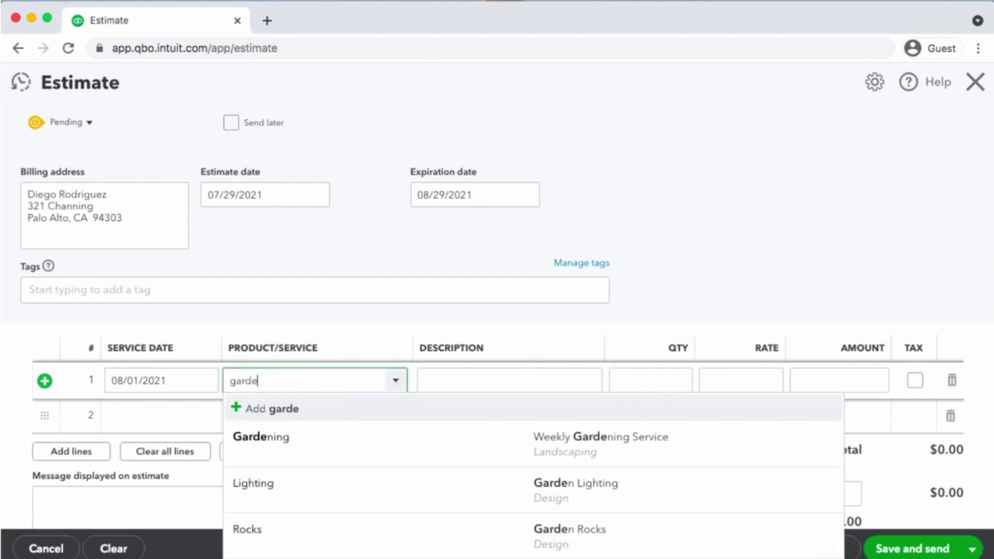
left_click(393, 492)
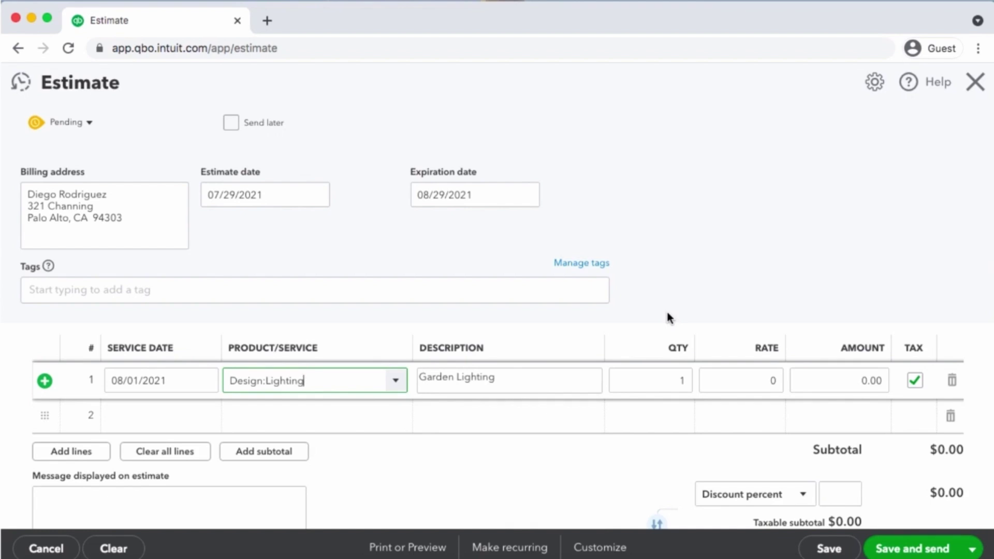
Step: Set the garden lighting line's quantity to 2 and its rate to 40
left_click_drag(668, 378, 692, 379)
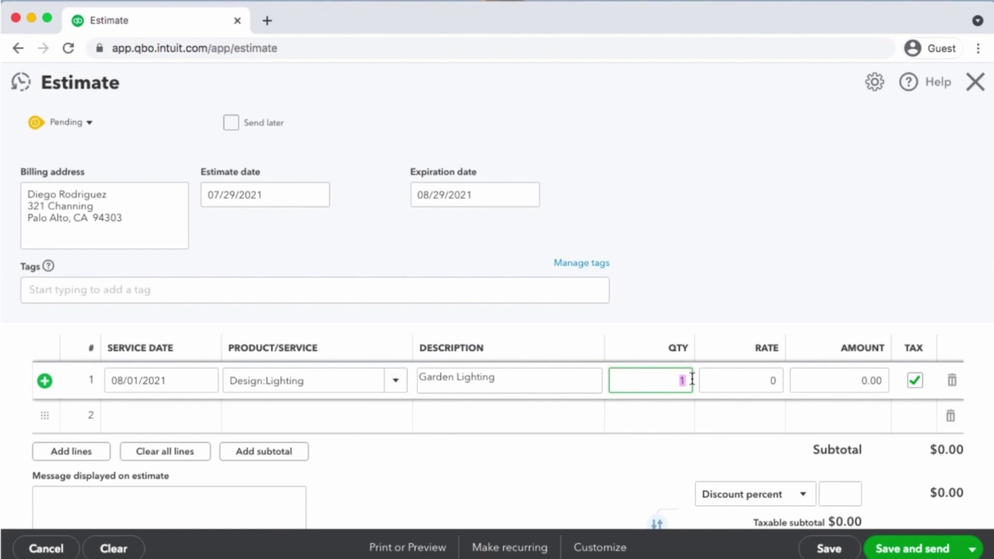
type("2")
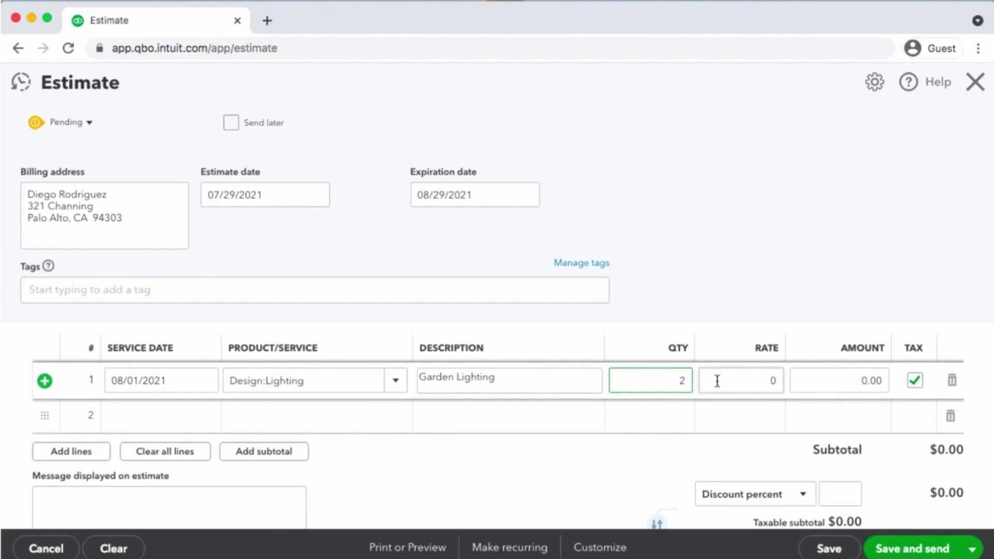
left_click_drag(732, 380, 790, 379)
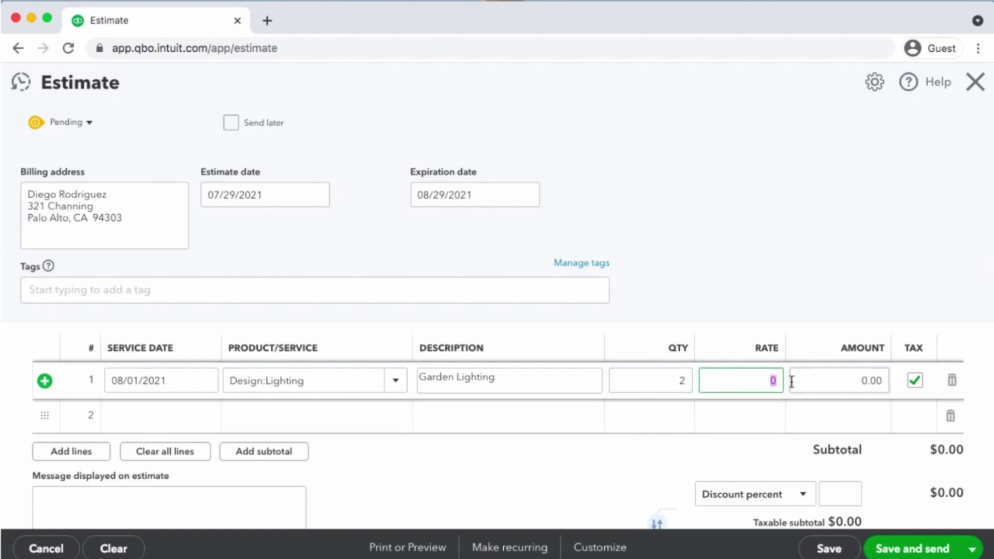
key("BackSpace")
type("40")
left_click(841, 301)
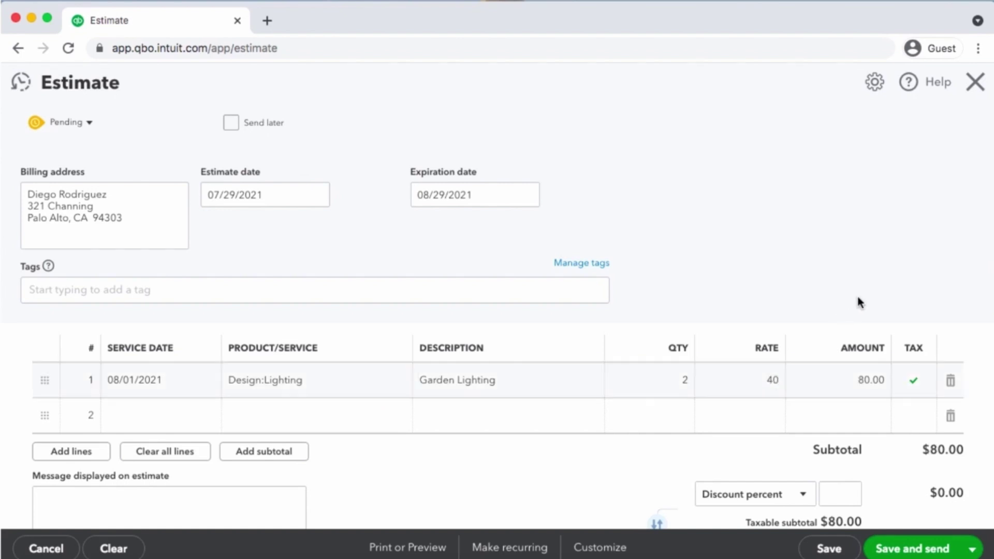
Step: Apply a 10 percent discount to the estimate
scroll(858, 301, "down", 3)
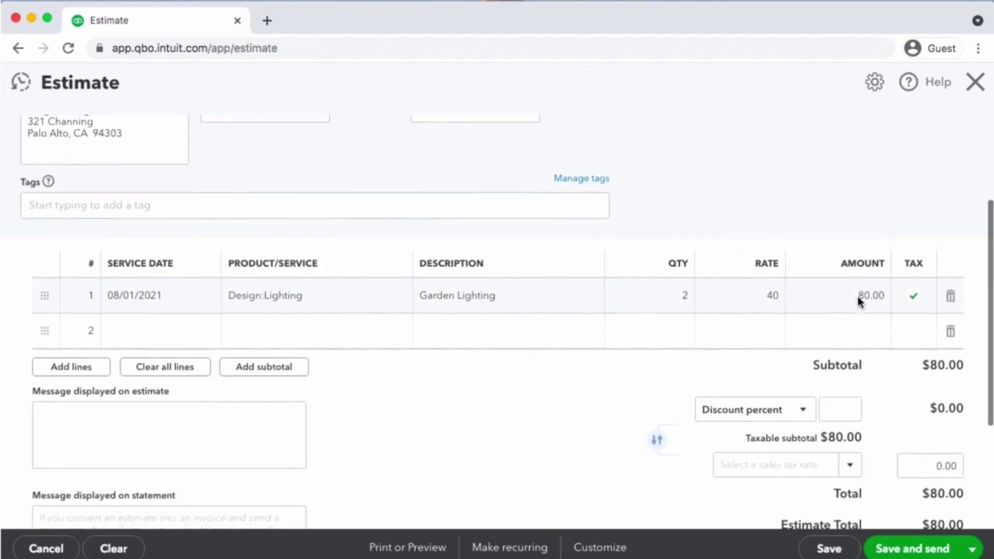
scroll(857, 294, "down", 1)
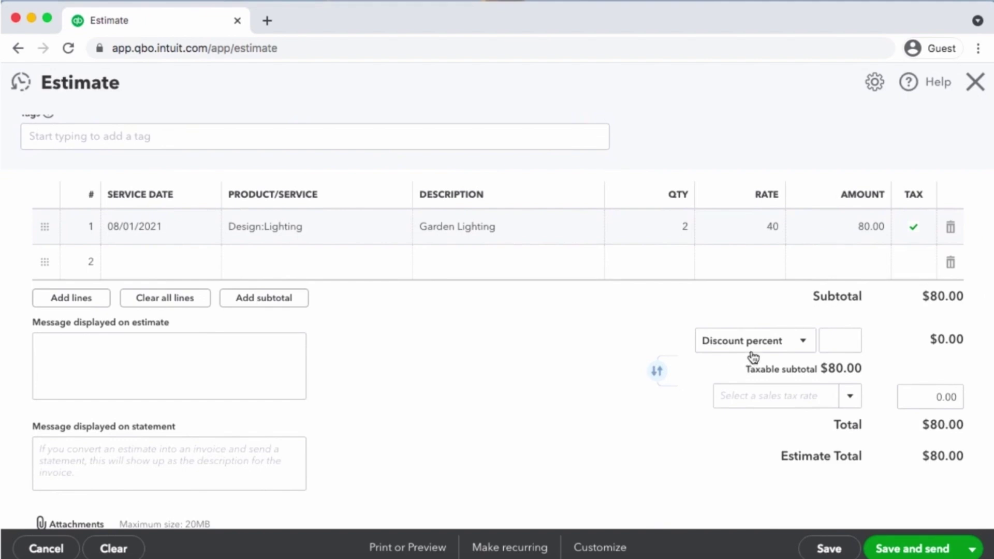
left_click(833, 348)
type("10")
left_click(881, 350)
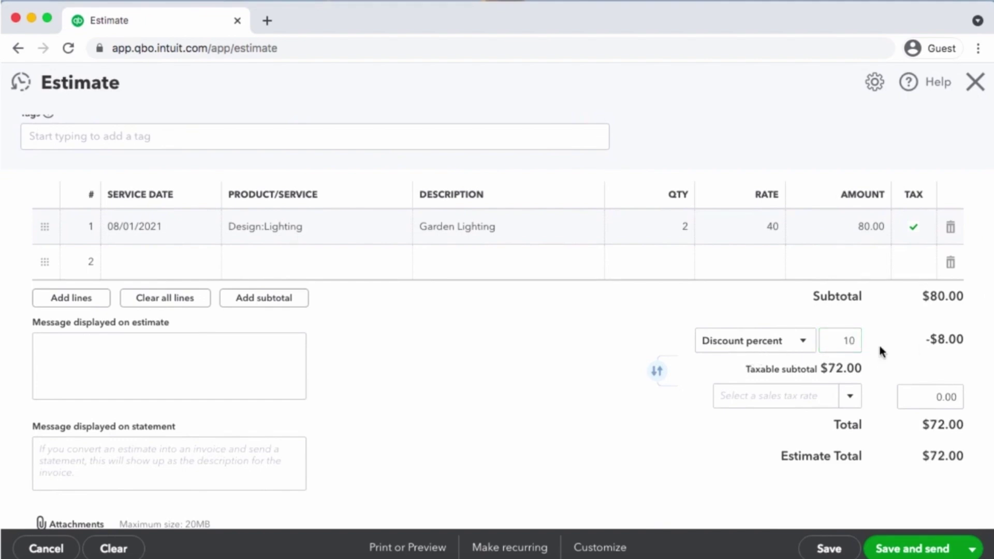
Step: Add the message "Thank you for your business!" to be displayed on the estimate
scroll(882, 351, "down", 1)
scroll(882, 352, "down", 2)
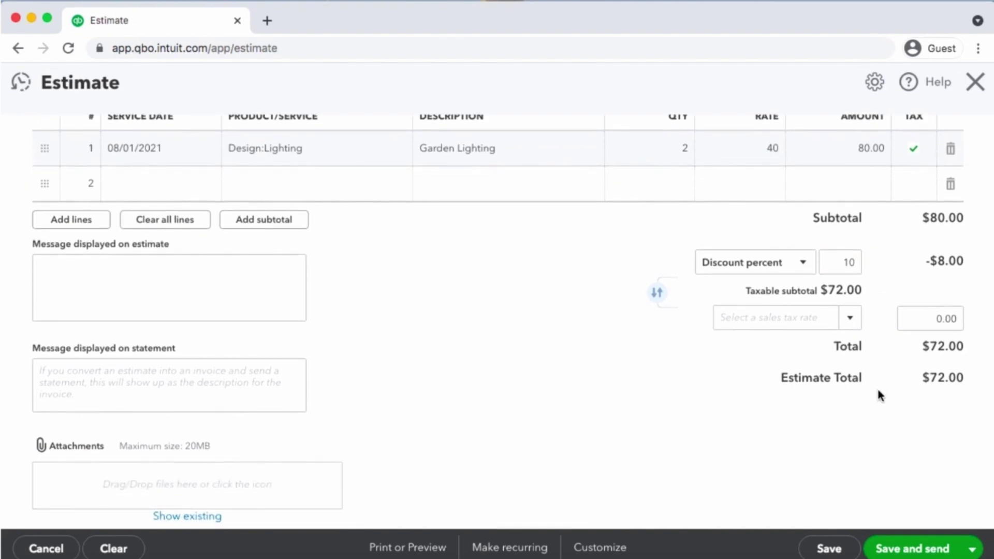
left_click(174, 283)
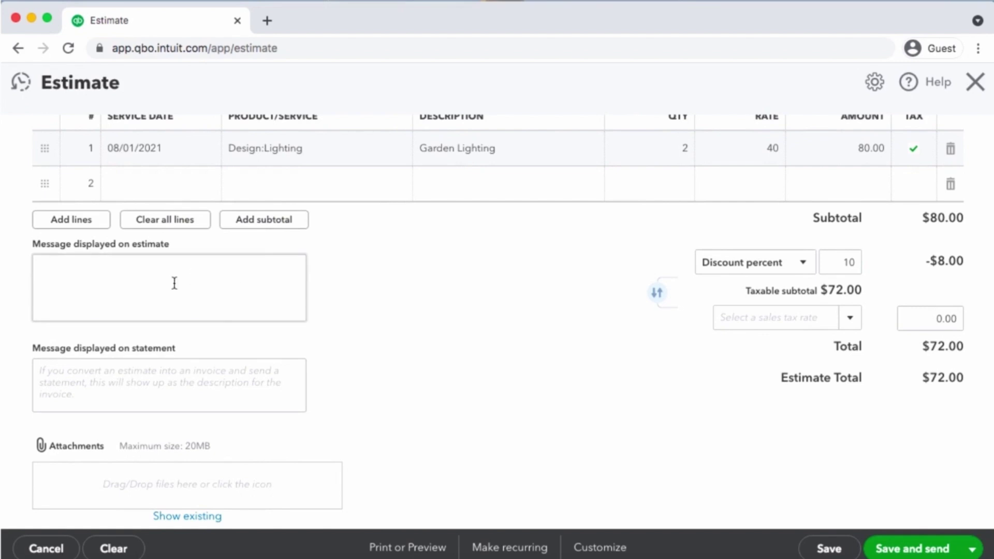
left_click(118, 303)
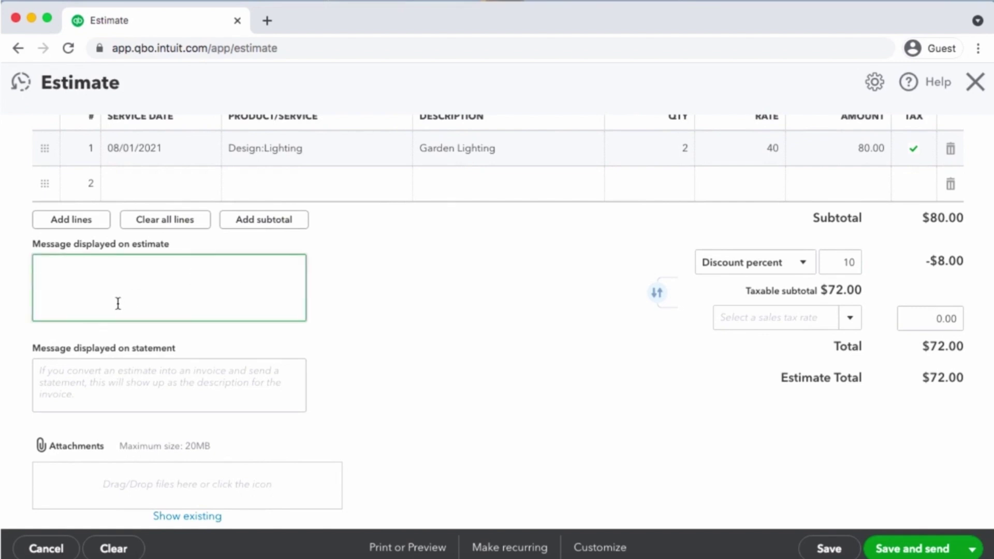
type("Thank you for your")
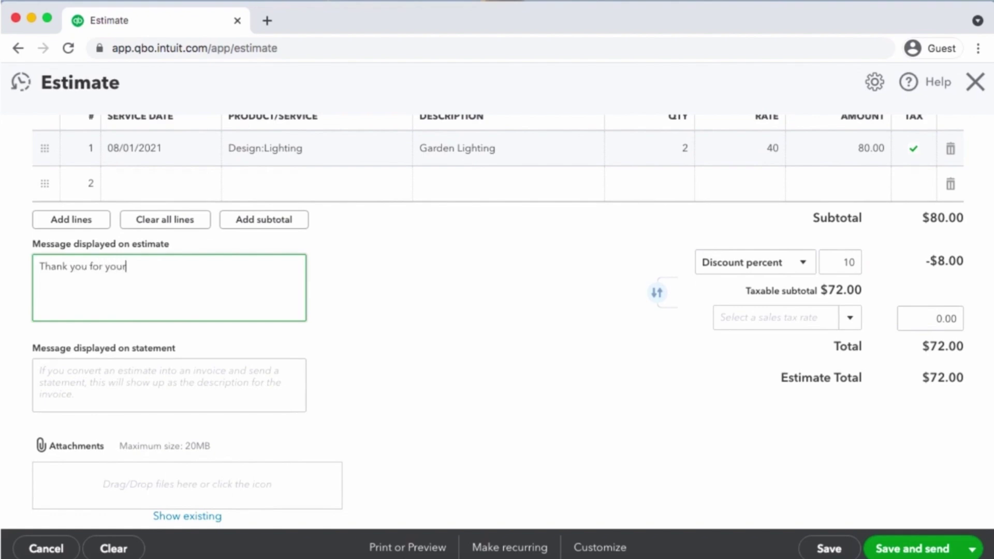
type(" business!")
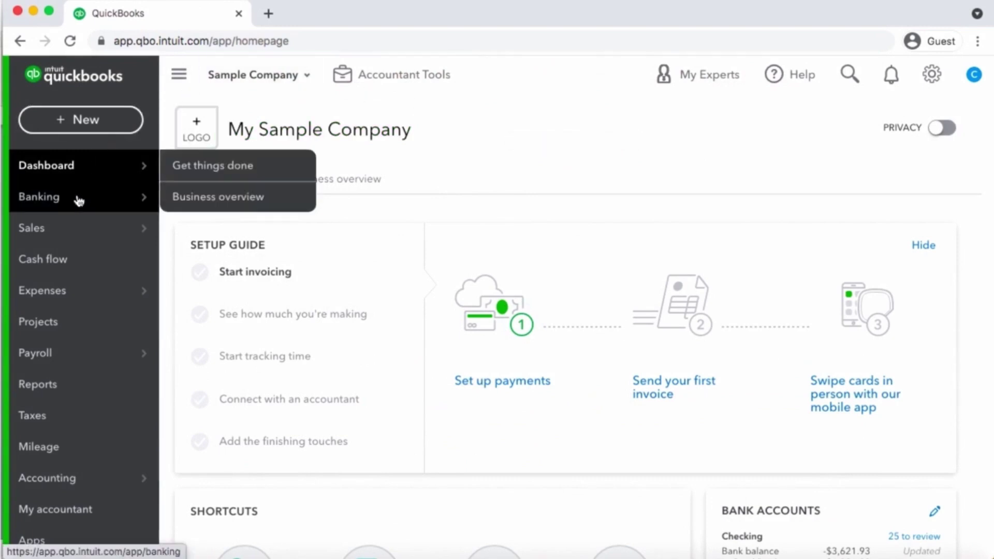
Step: Open the list of all sales transactions and filter it to show only the open estimates
mouse_move(75, 234)
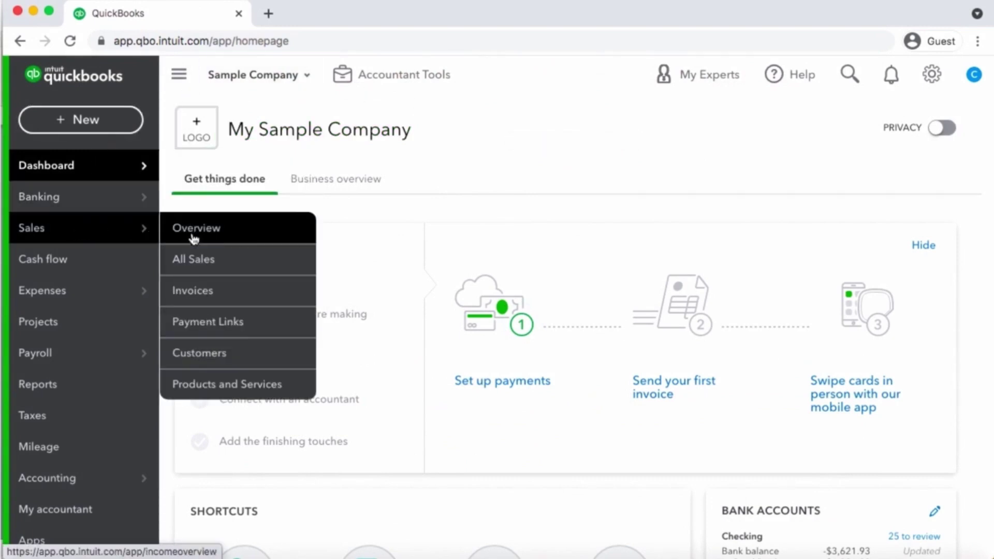
left_click(220, 259)
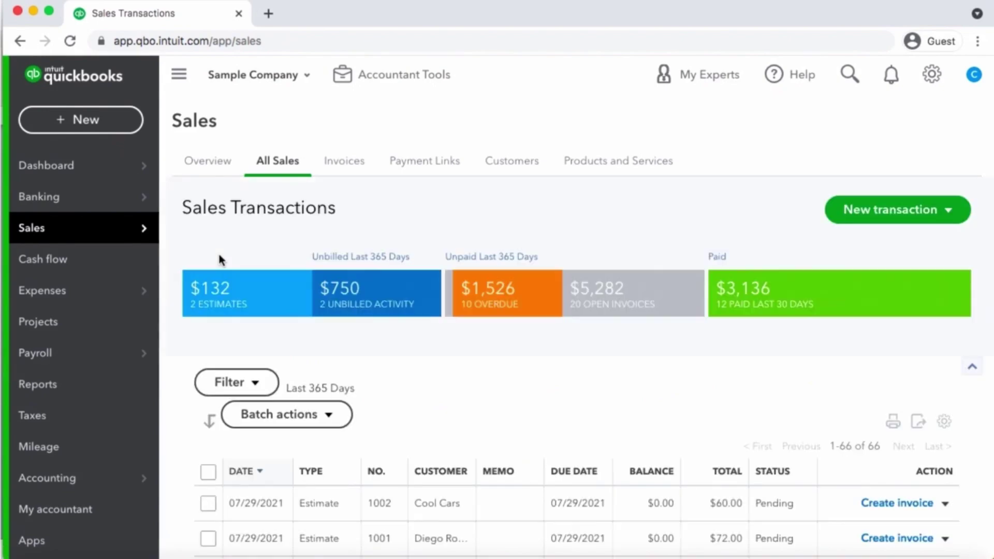
scroll(220, 259, "down", 1)
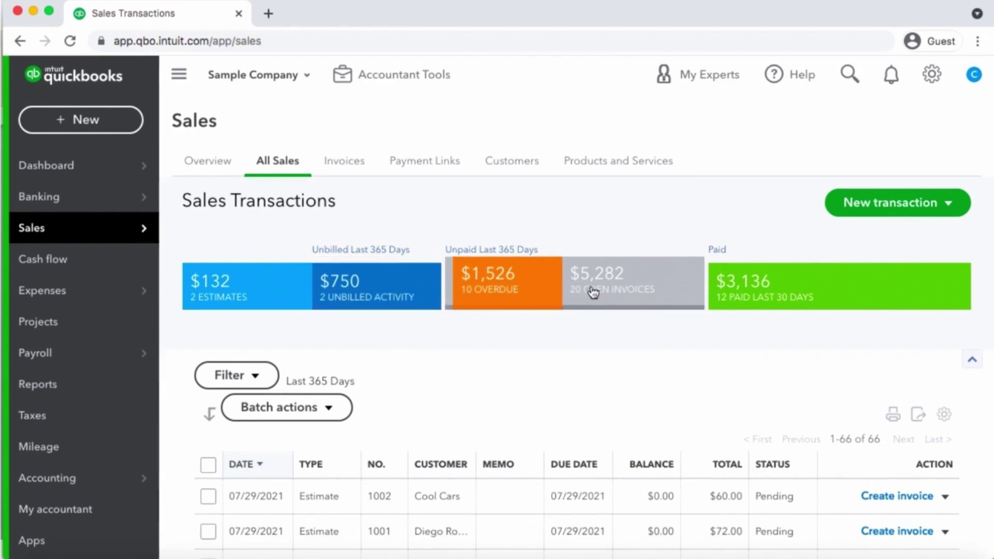
left_click(275, 297)
scroll(275, 298, "down", 3)
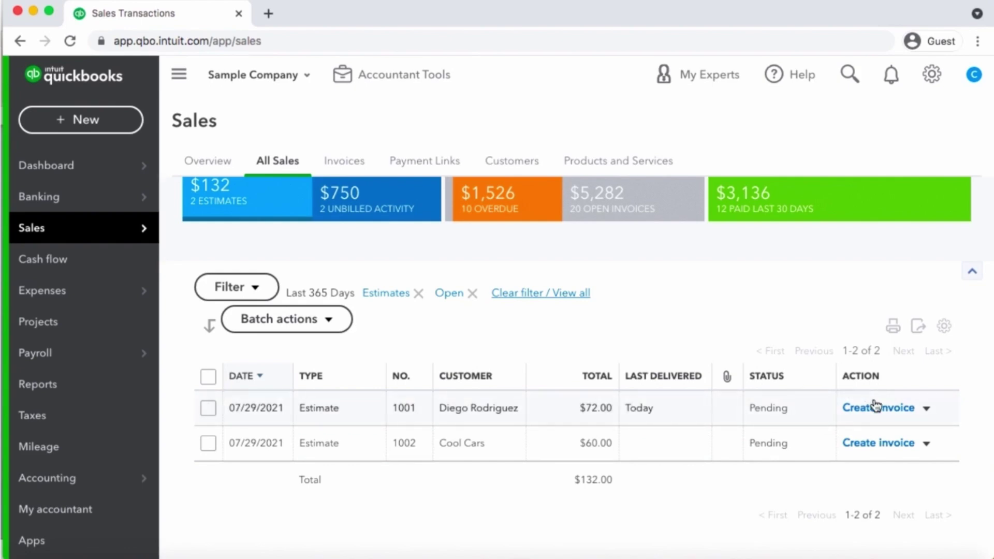
Step: Create an invoice from the pending $72.00 estimate and review the details carried over
left_click(903, 409)
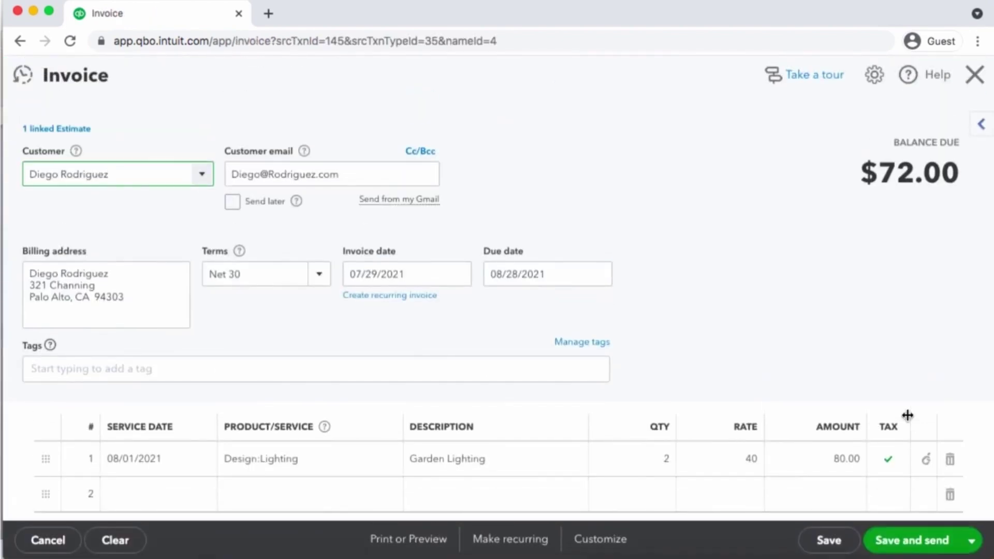
scroll(789, 293, "down", 5)
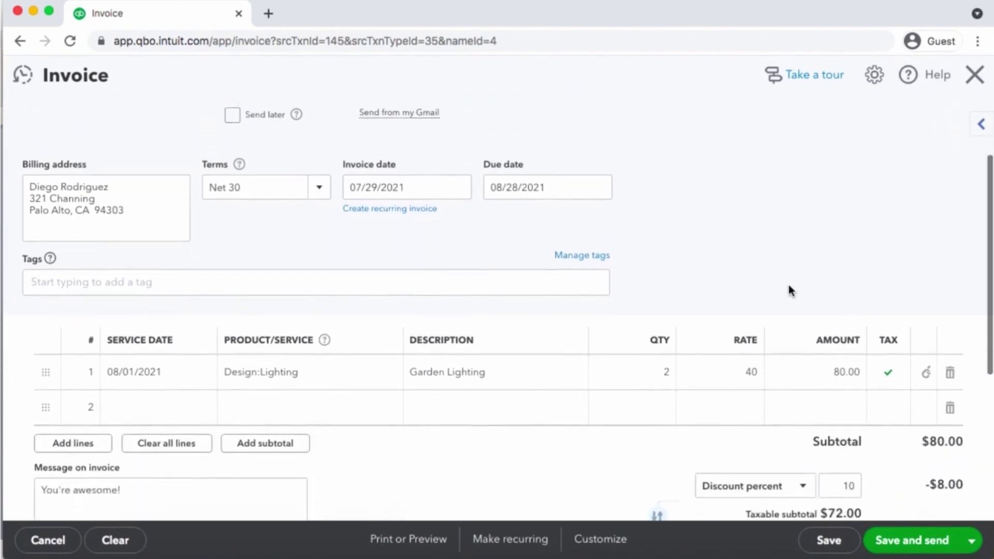
scroll(790, 293, "up", 2)
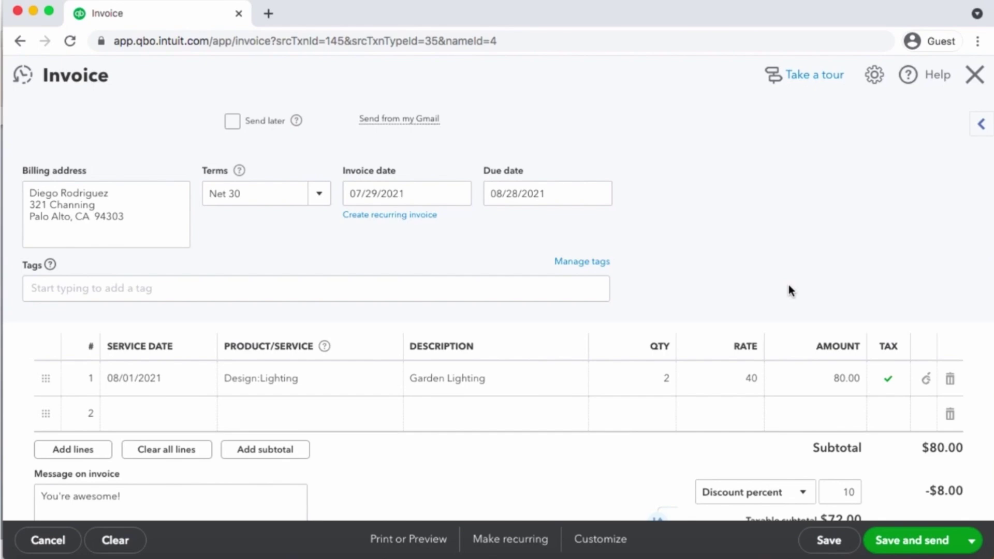
scroll(787, 284, "up", 1)
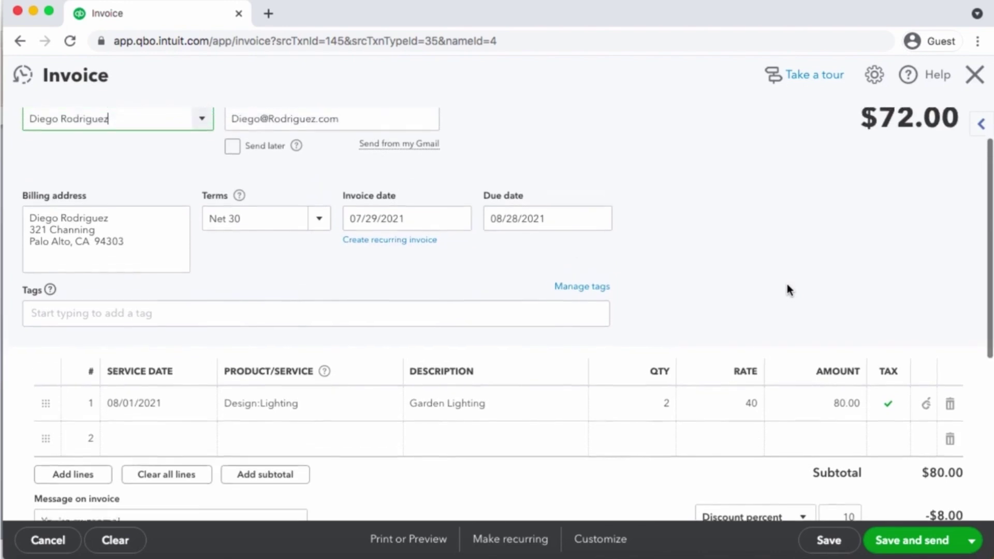
Step: Change the garden lighting line's quantity on the invoice to 4
left_click(665, 415)
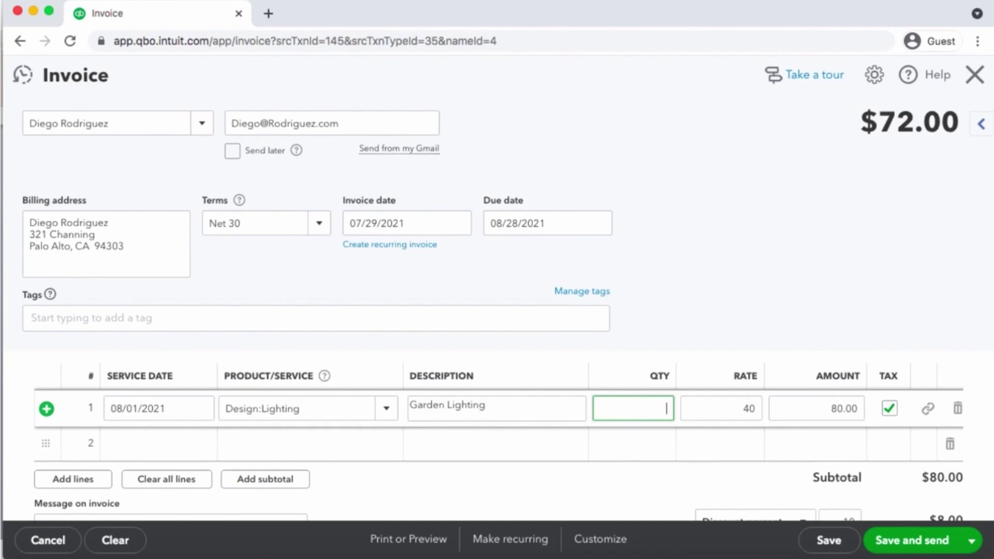
type("4")
left_click(790, 268)
Step: Review the invoice totals, save the invoice for sending, and dismiss the Gmail tip in its email preview
scroll(789, 269, "down", 3)
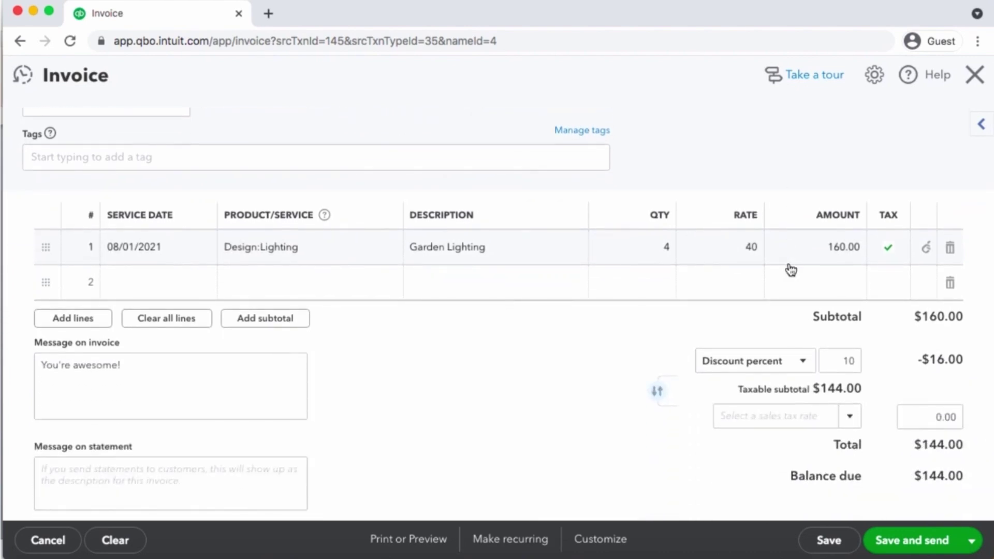
left_click(921, 541)
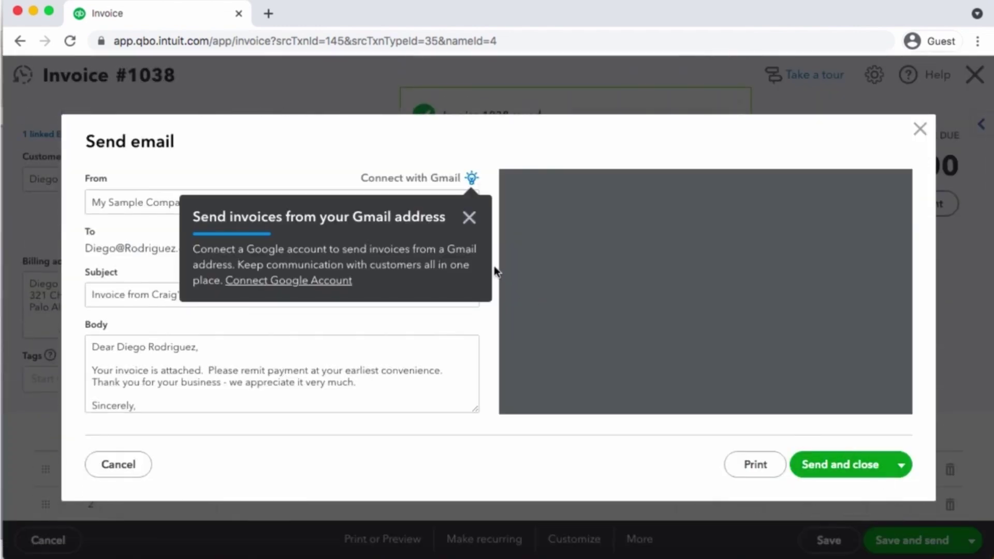
left_click(469, 218)
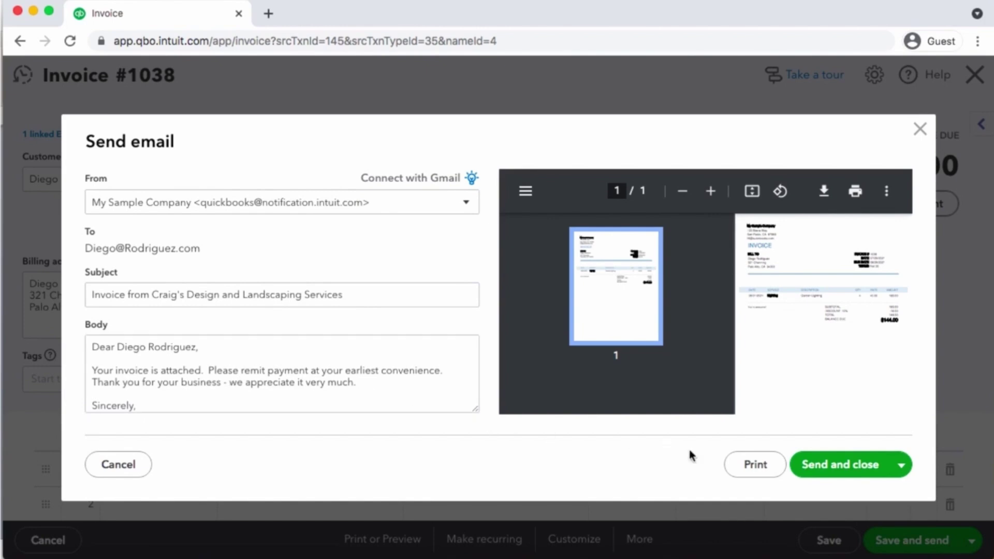
Step: Send the invoice email and create an invoice from the remaining pending Cool Cars estimate
left_click(843, 464)
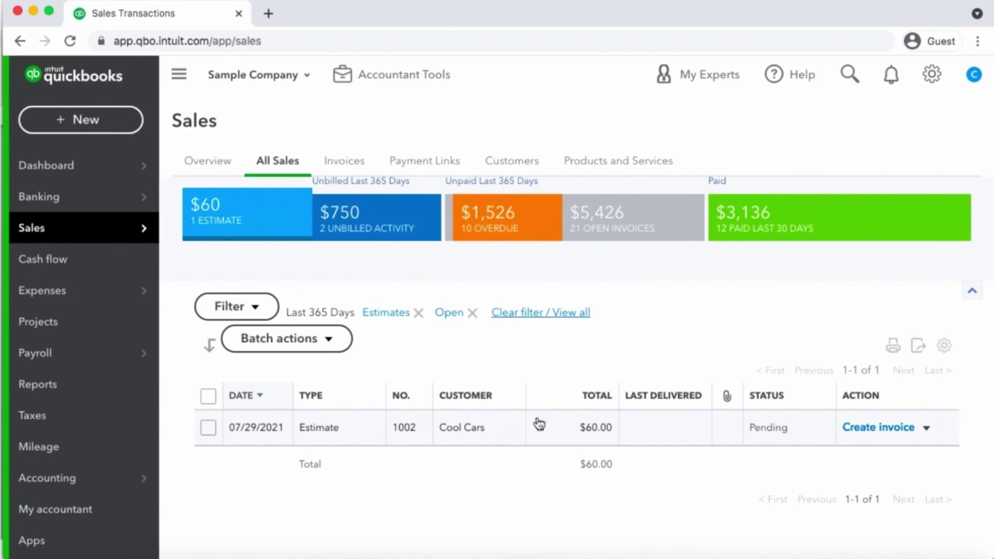
left_click(924, 429)
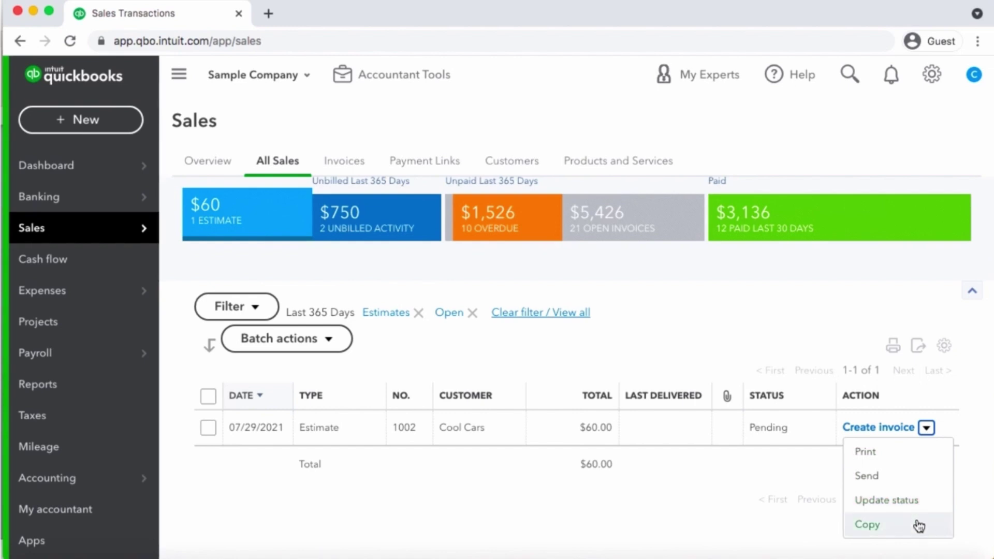
left_click(885, 428)
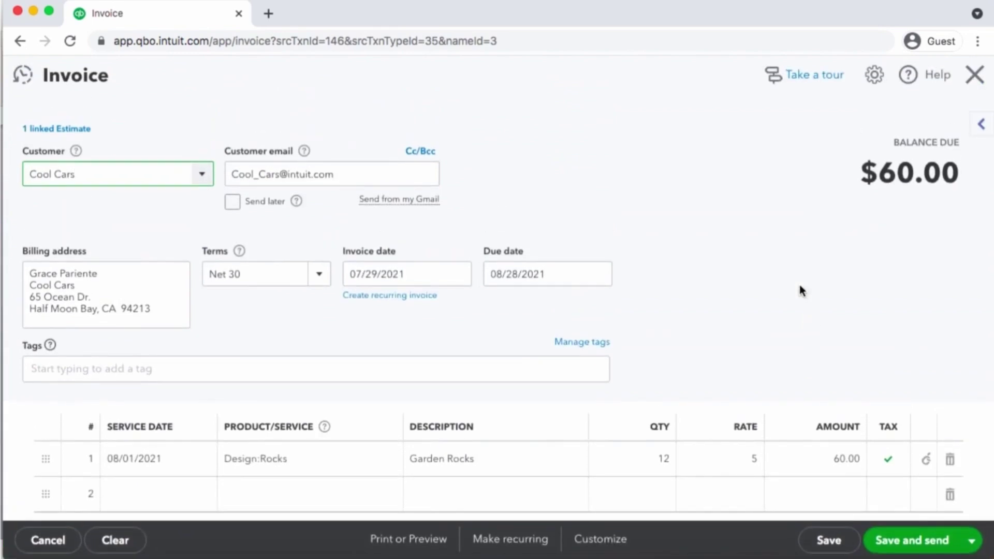
Step: Review the Cool Cars invoice's line items and totals, save it, and close the form
scroll(402, 341, "down", 5)
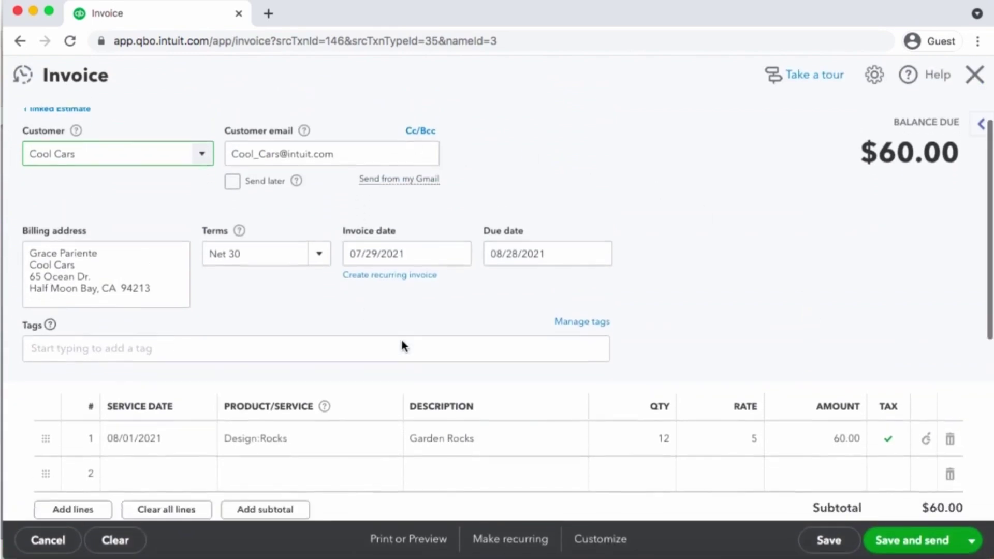
scroll(401, 340, "down", 2)
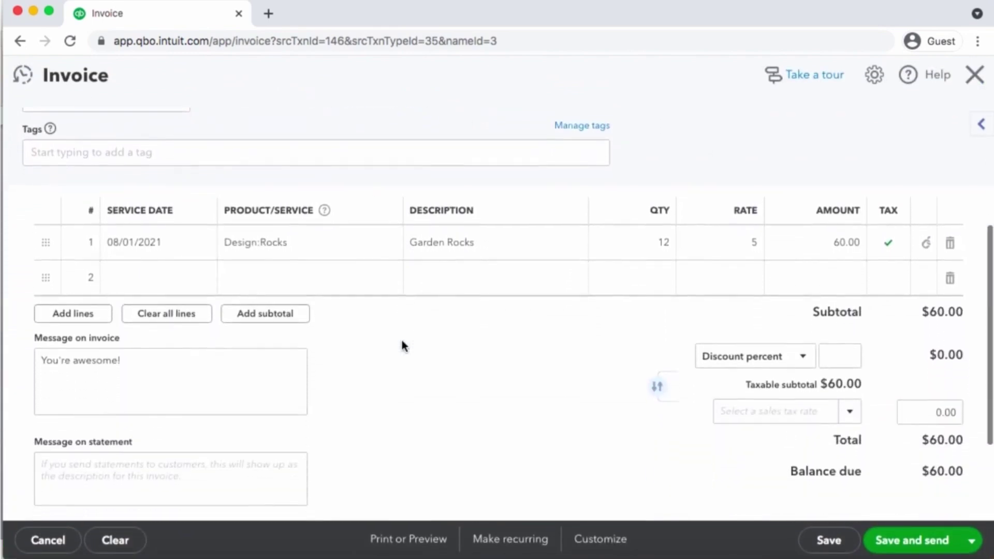
left_click(829, 540)
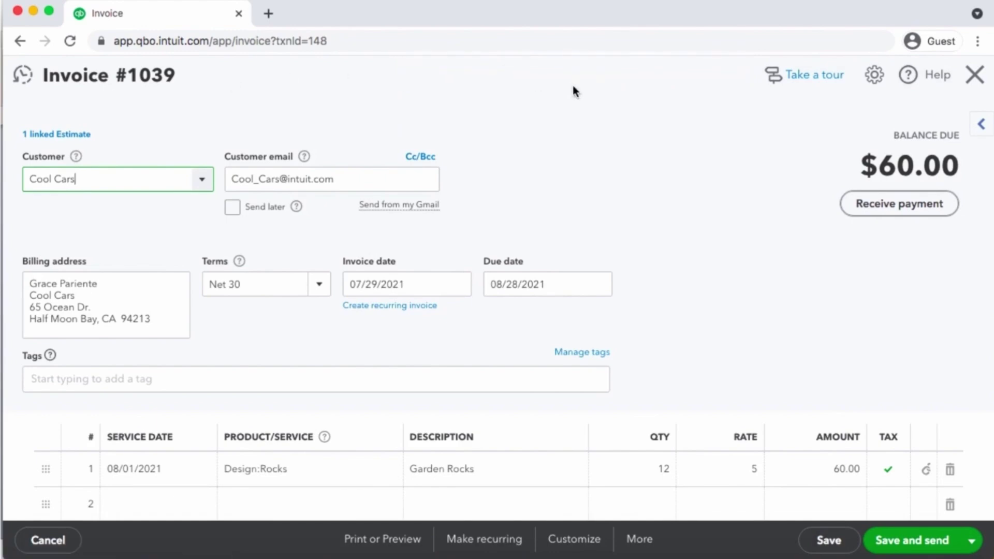
left_click(977, 75)
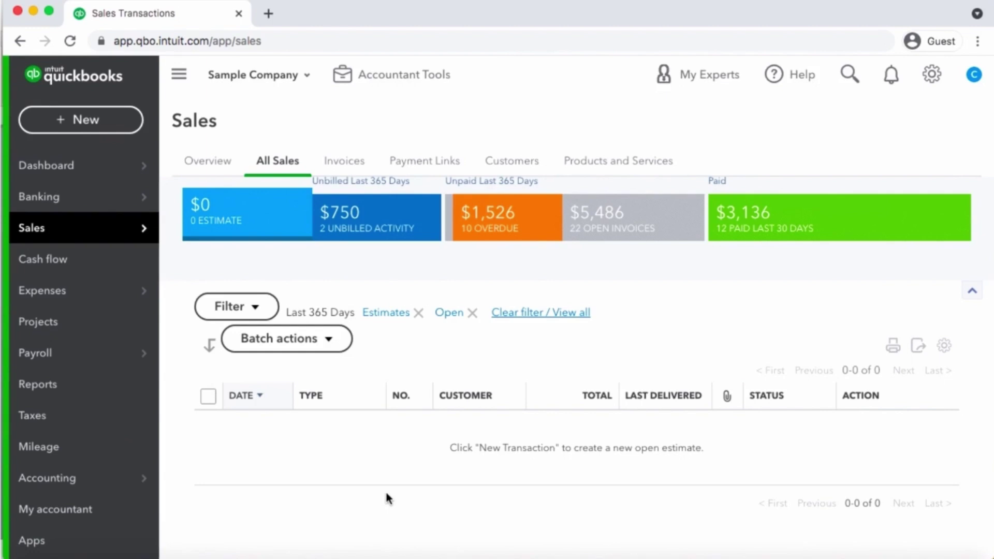
Step: Open the list of invoices and look through their dates, amounts and due statuses
left_click(342, 164)
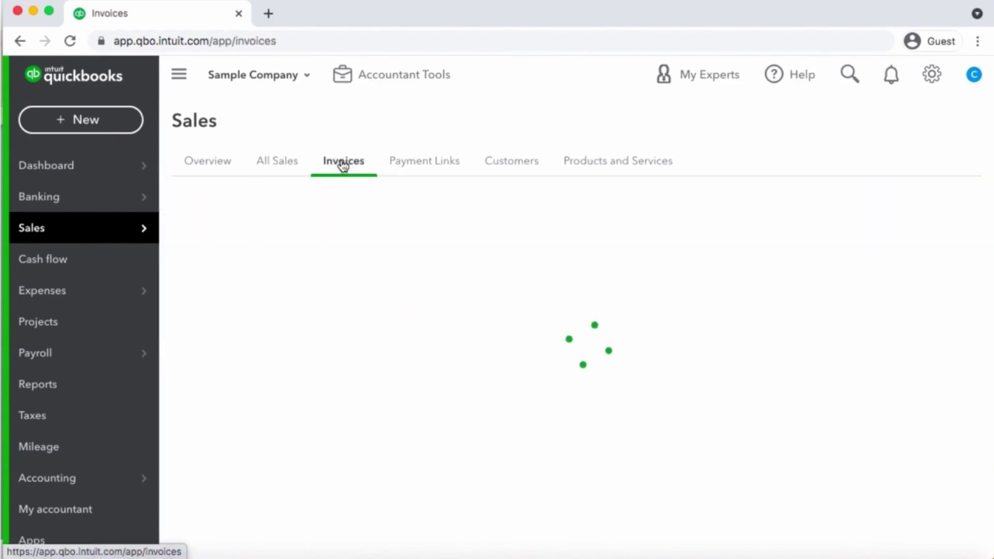
scroll(473, 292, "down", 5)
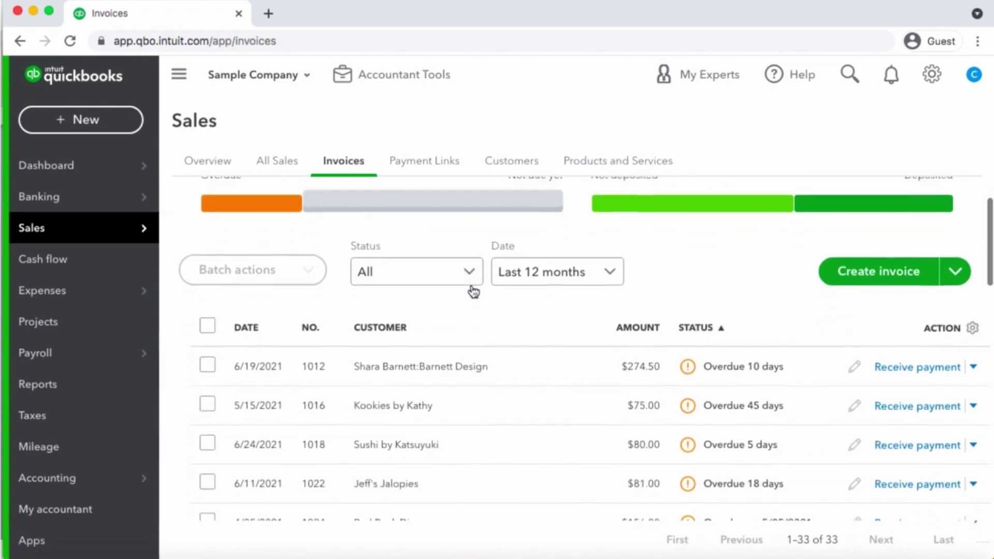
scroll(472, 292, "down", 5)
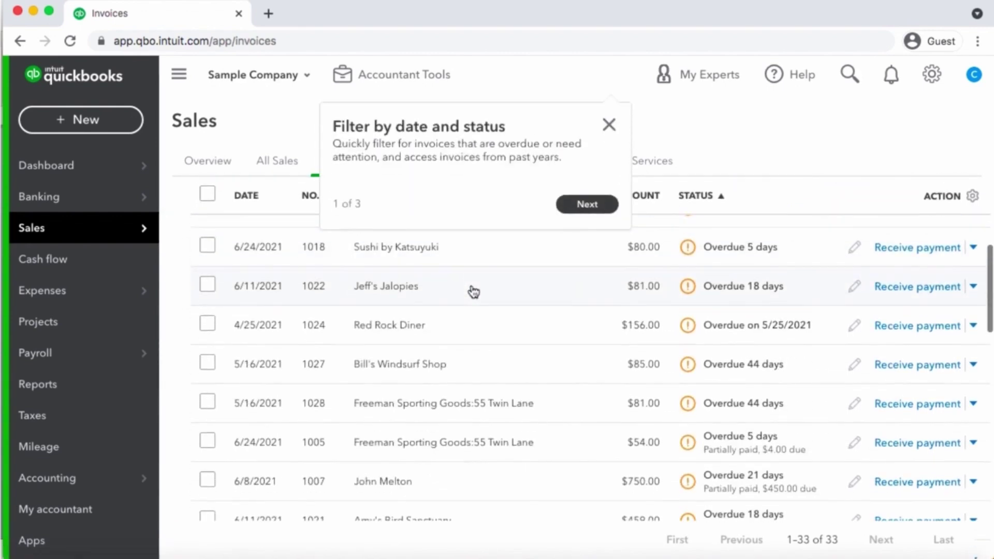
scroll(472, 290, "down", 5)
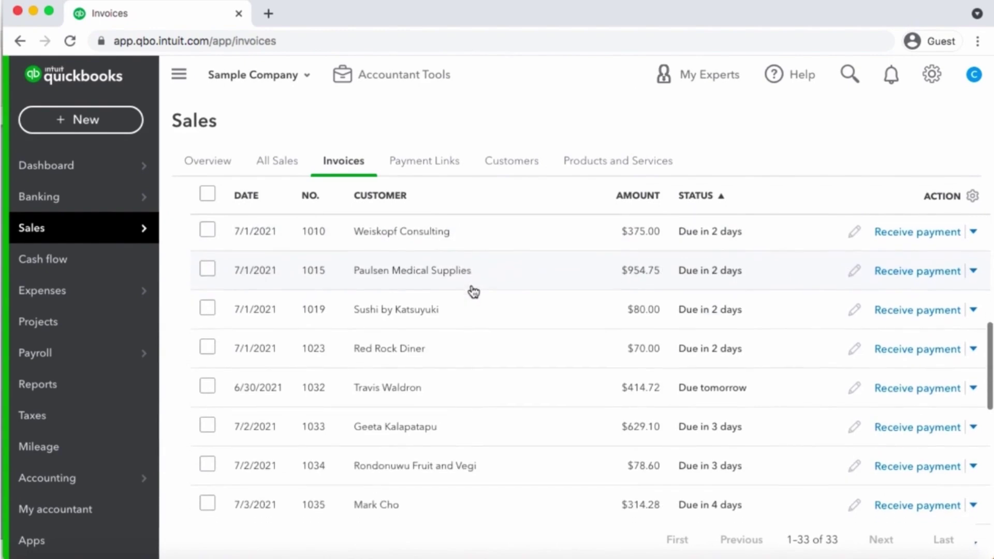
scroll(473, 291, "down", 4)
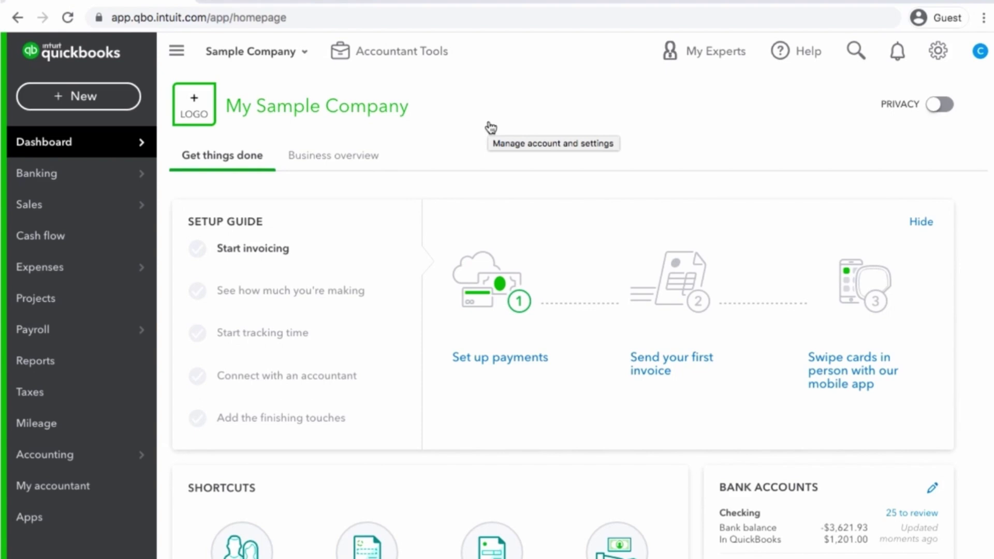
Step: Start a new invoice from the invoices list for Amy's Bird Sanctuary with Net 60 terms
mouse_move(75, 213)
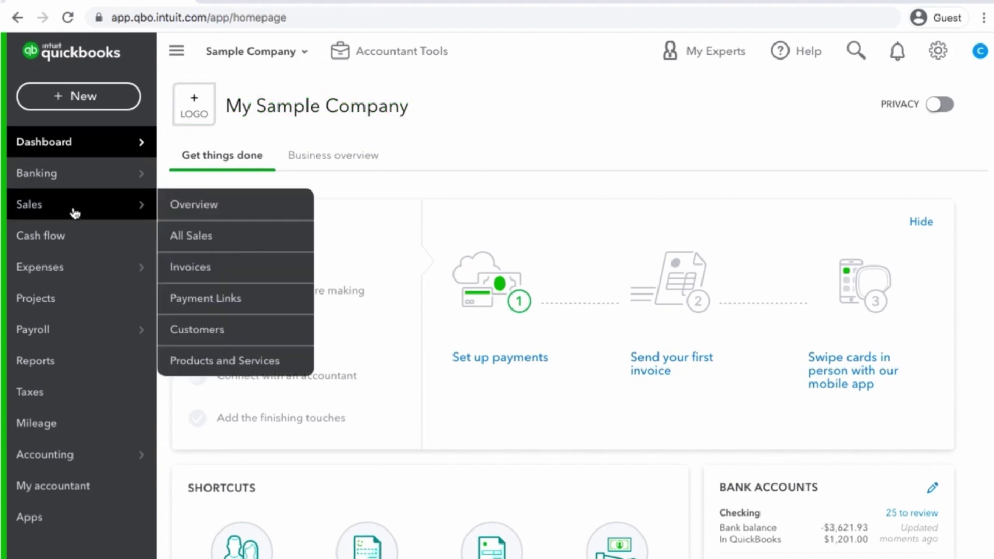
left_click(196, 267)
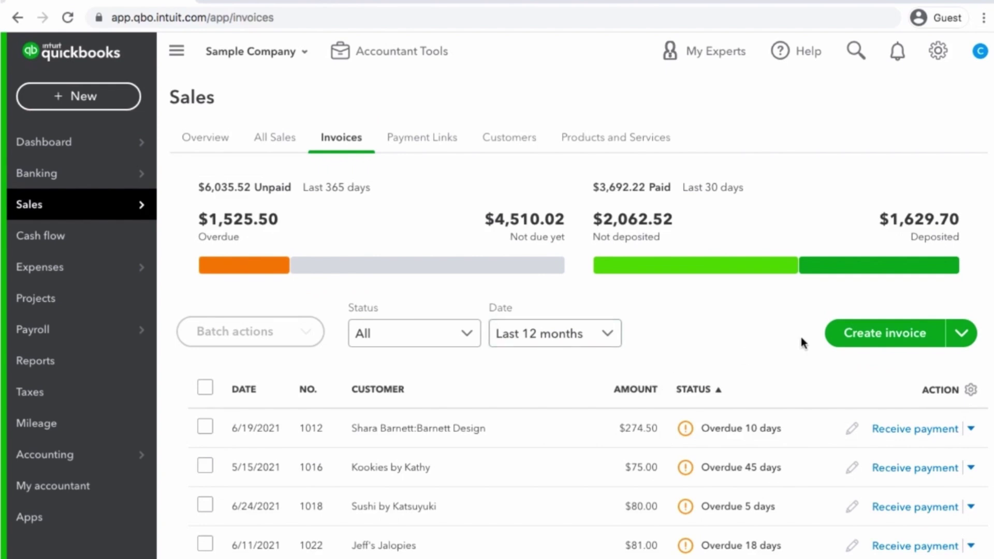
left_click(862, 337)
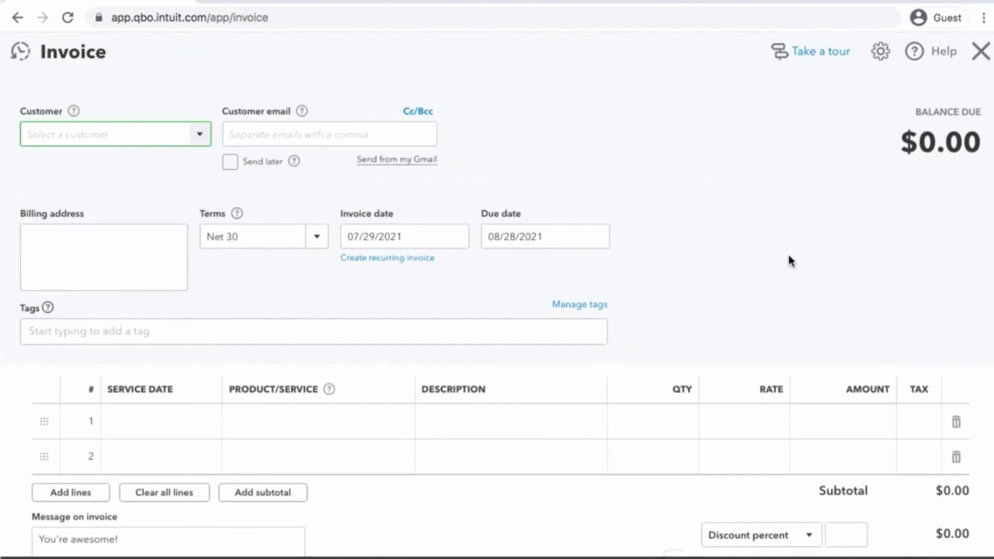
left_click(201, 135)
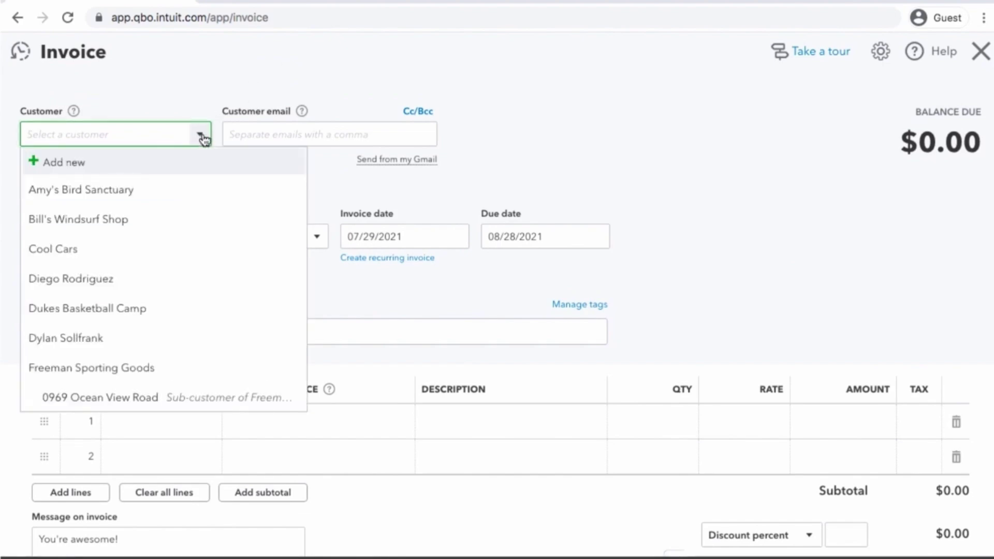
left_click(193, 186)
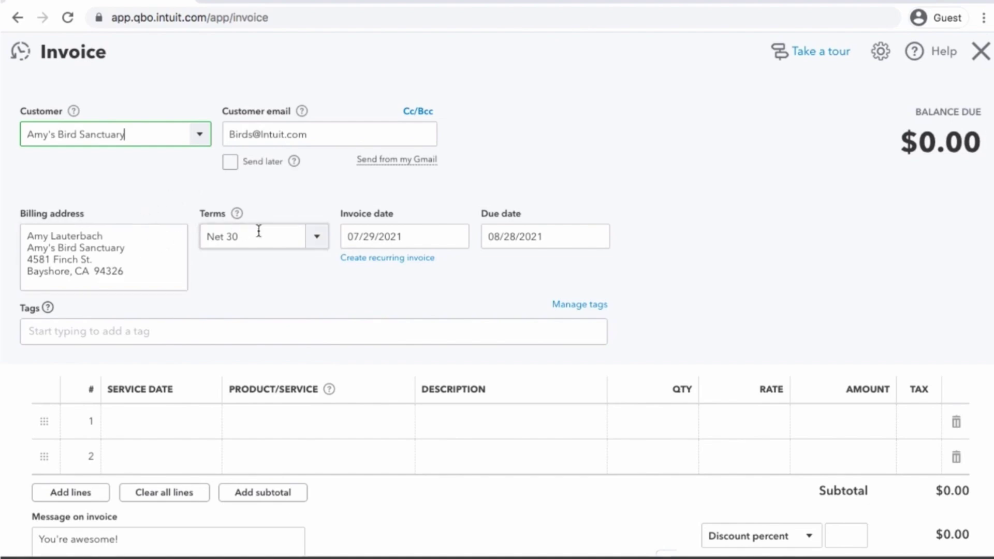
left_click(316, 237)
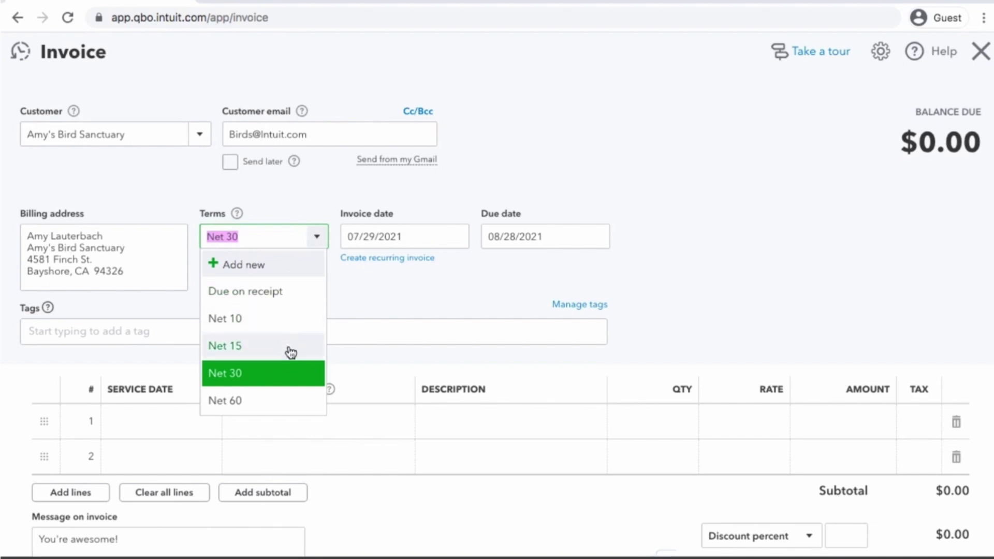
left_click(288, 406)
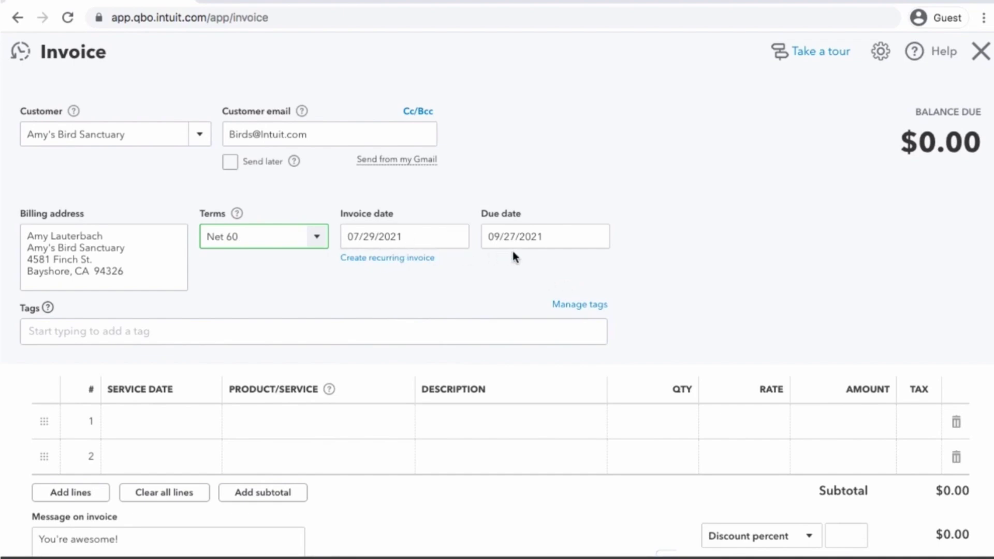
Step: Fill the first invoice line with service date 08/01/2021, the Design service and a rate of 175
scroll(548, 279, "down", 2)
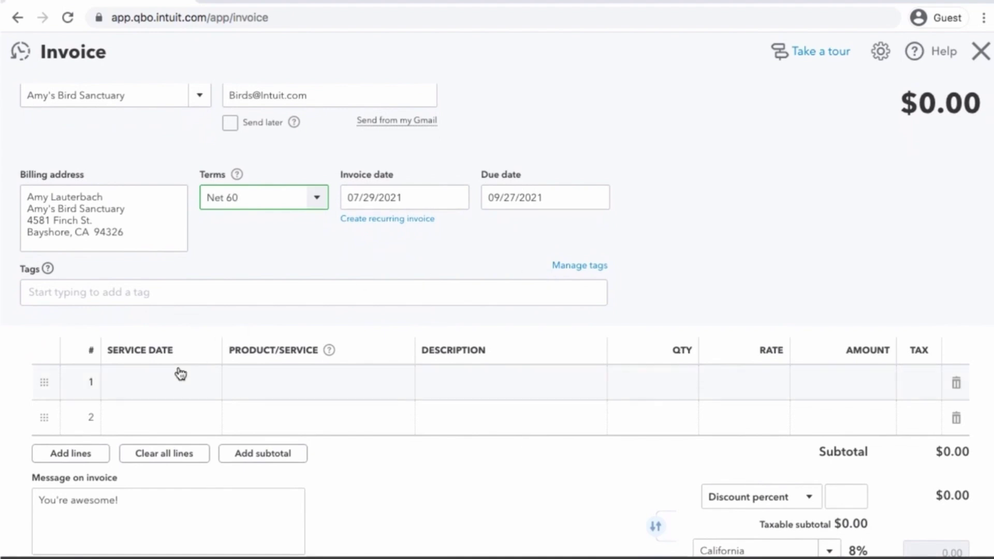
left_click(179, 372)
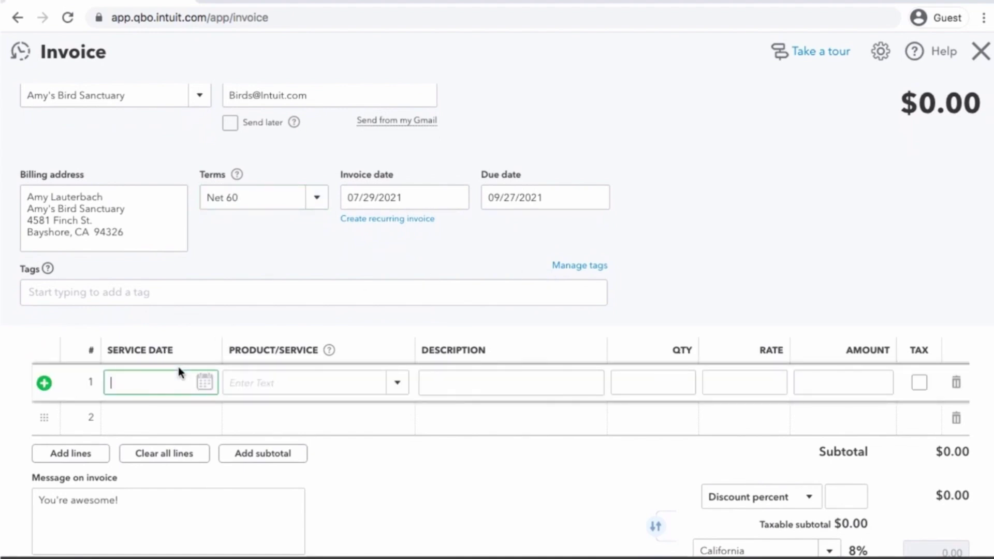
type("08/01/2021")
left_click(344, 381)
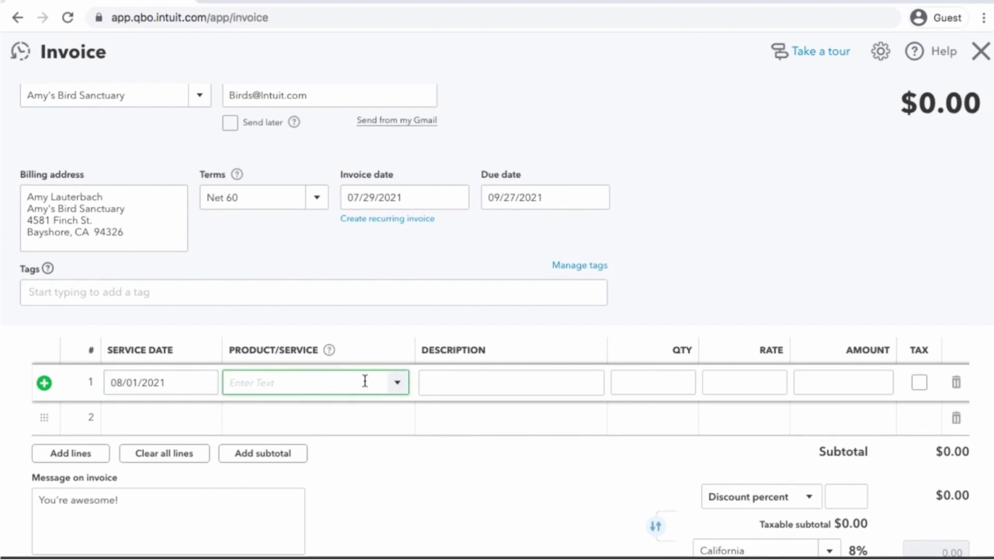
left_click(397, 384)
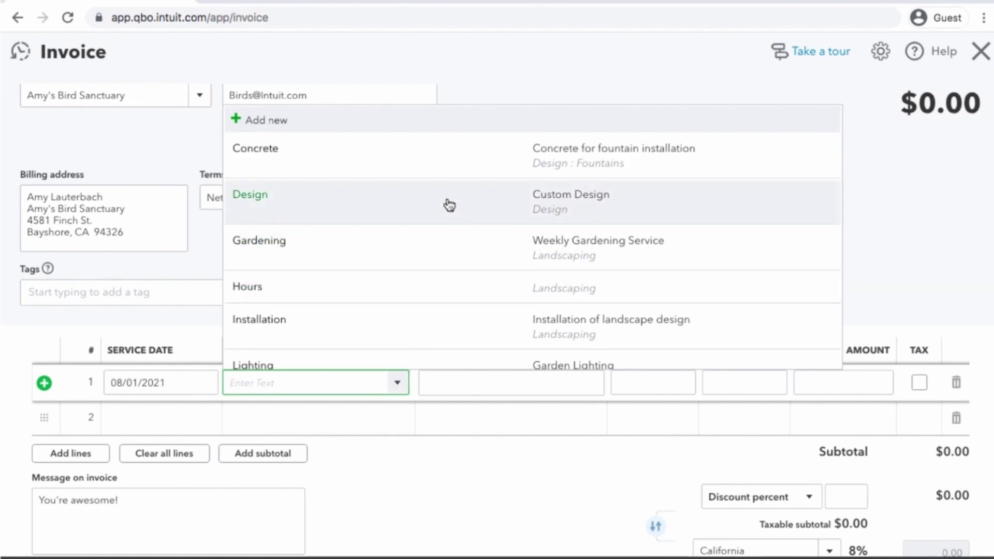
left_click(449, 206)
left_click(762, 382)
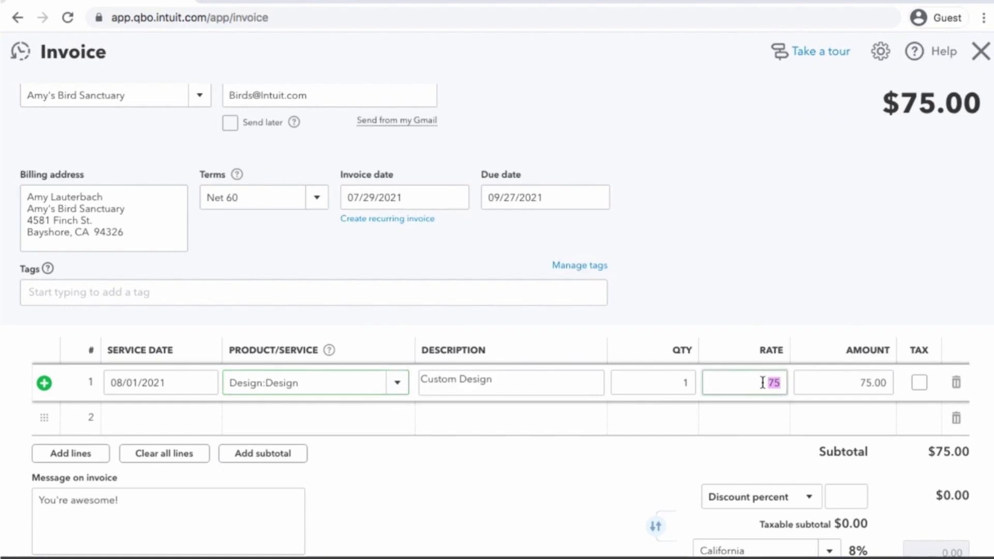
type("175")
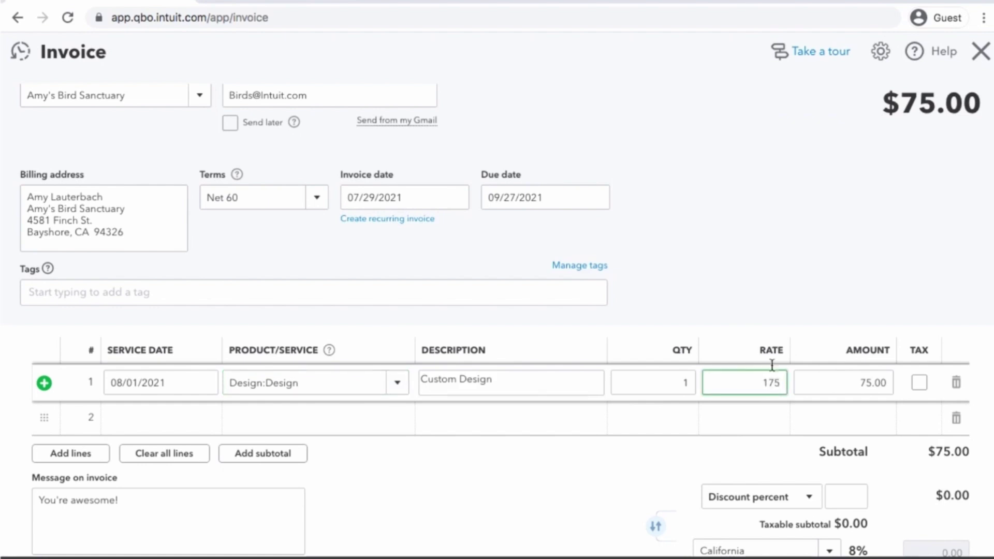
left_click(805, 244)
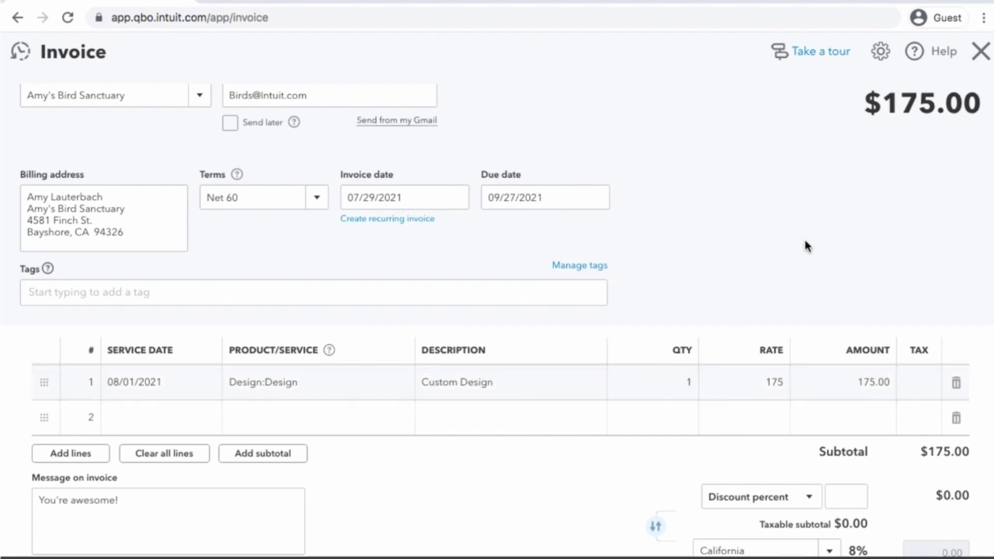
Step: Check the Amy's Bird Sanctuary invoice's totals and message, save it, and close the form
scroll(806, 244, "down", 3)
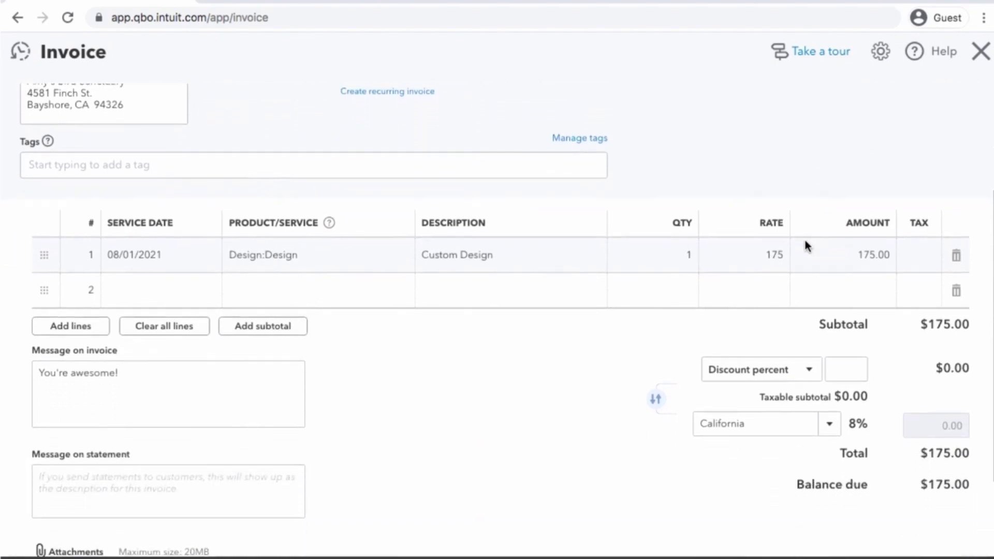
scroll(805, 244, "down", 1)
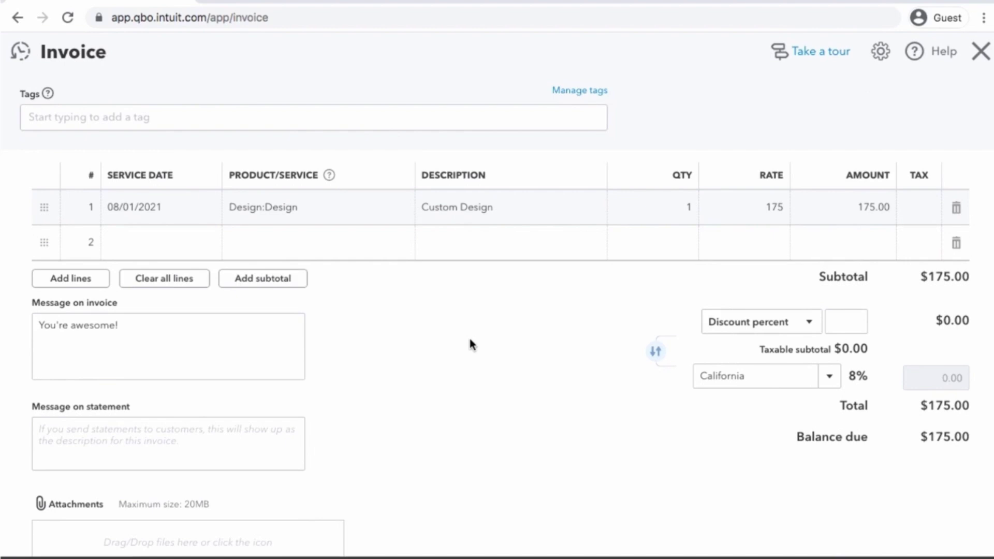
scroll(471, 344, "down", 1)
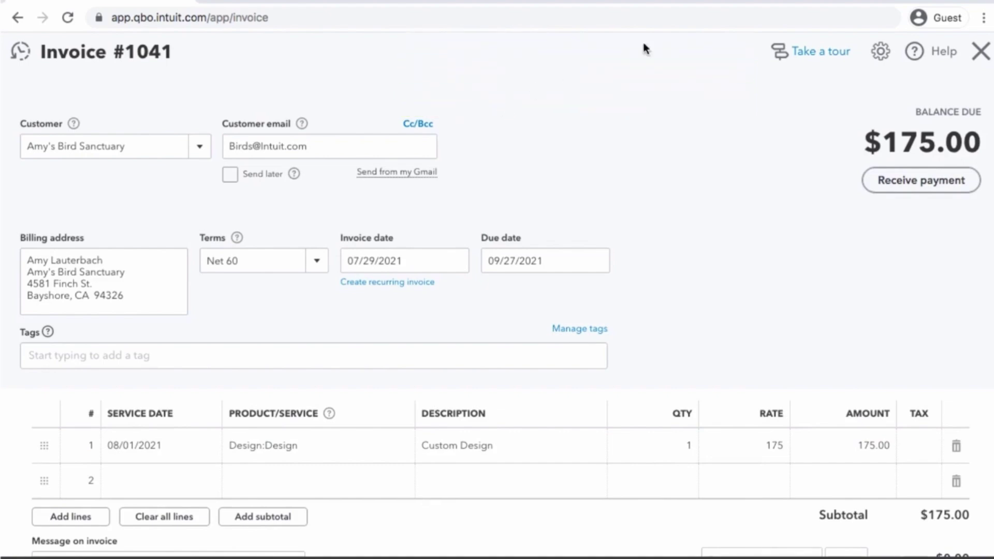
left_click(987, 63)
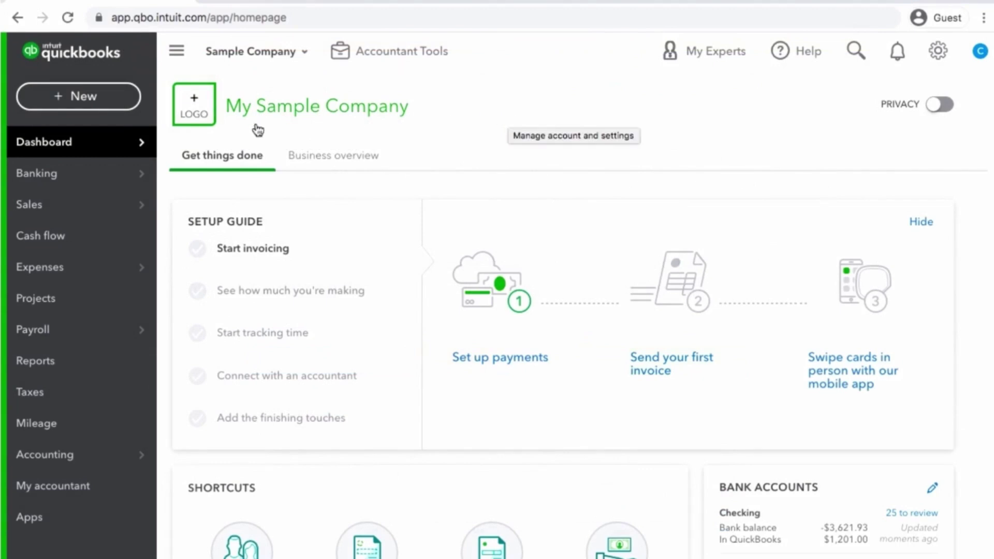
Step: Open the list of invoices, filter it by Paid status, and examine the statuses of the listed invoices
left_click(72, 205)
left_click(226, 267)
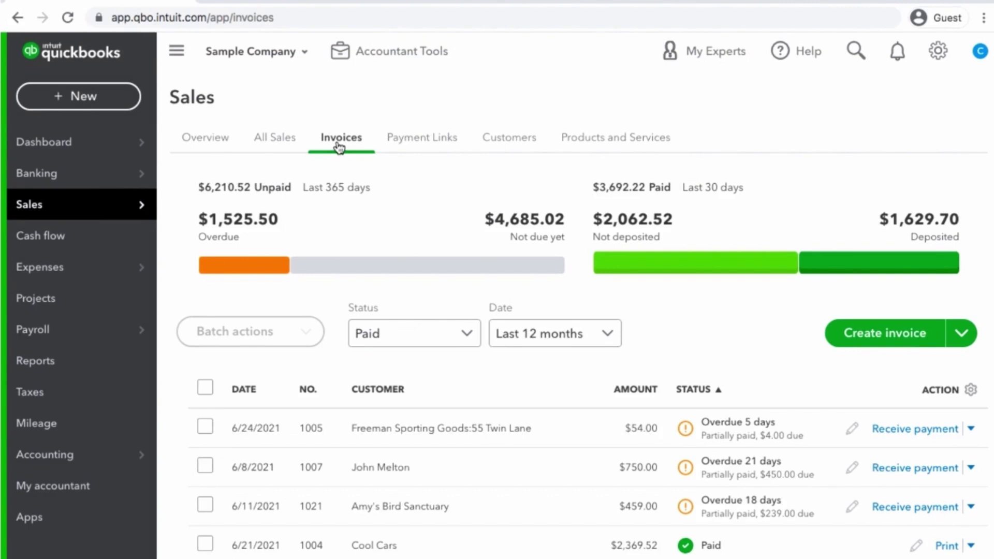
left_click(466, 334)
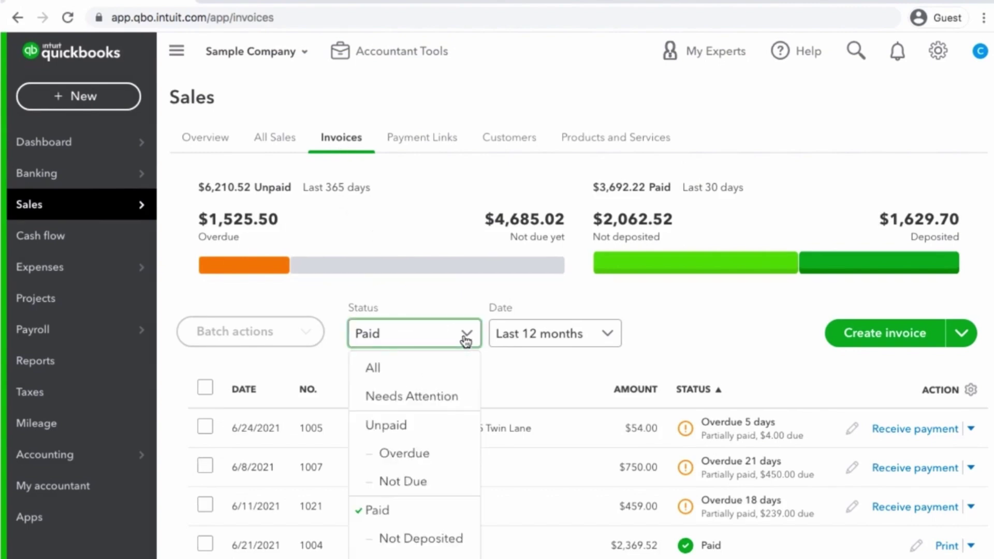
left_click(412, 513)
scroll(524, 402, "down", 2)
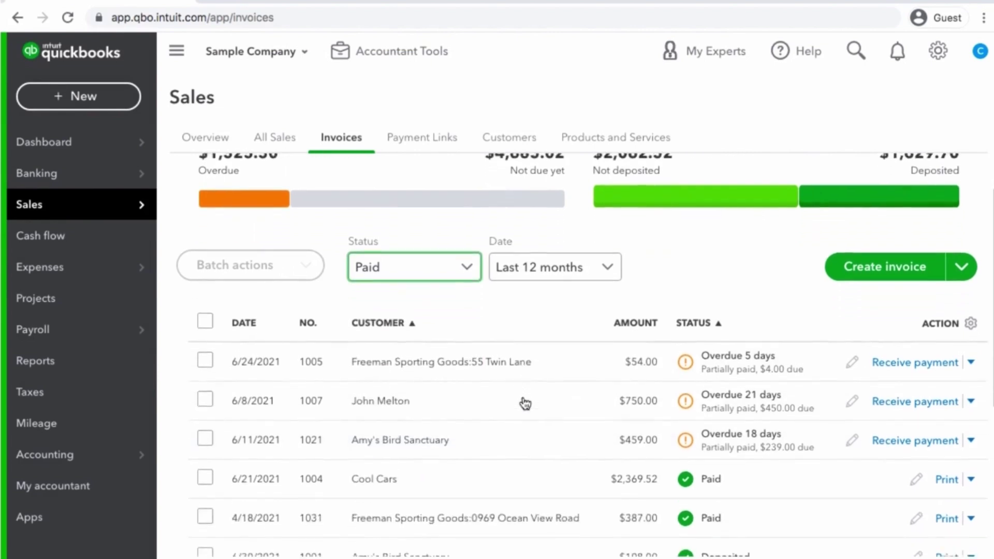
scroll(525, 403, "down", 1)
scroll(525, 404, "down", 2)
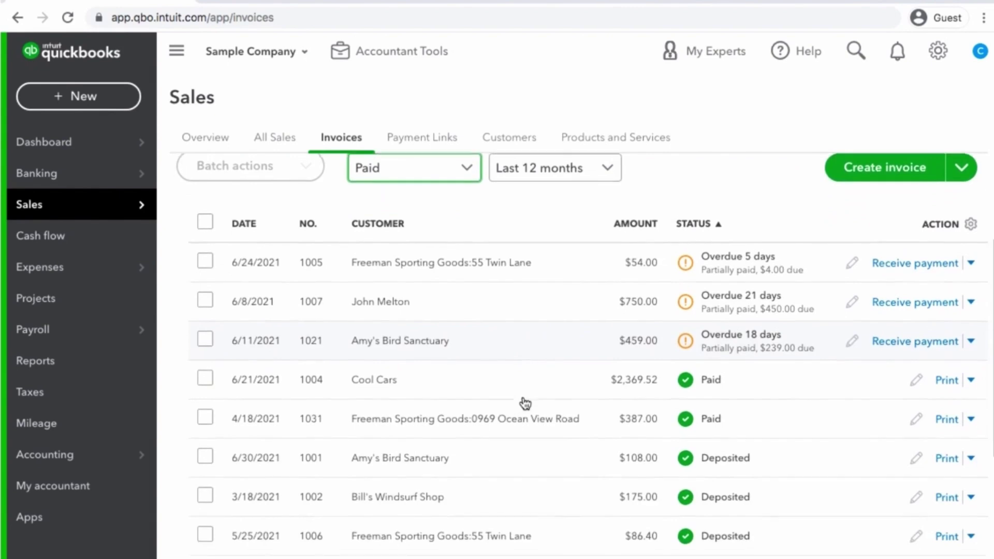
scroll(525, 403, "down", 1)
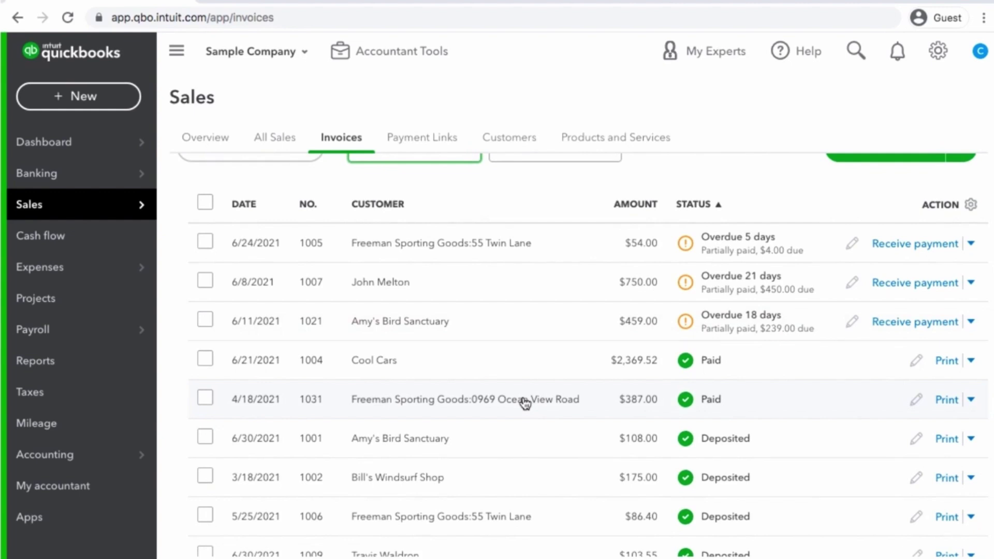
Step: Open the details of the Freeman Sporting Goods invoice for $387.00, examine its payment activity, and close them
left_click(696, 405)
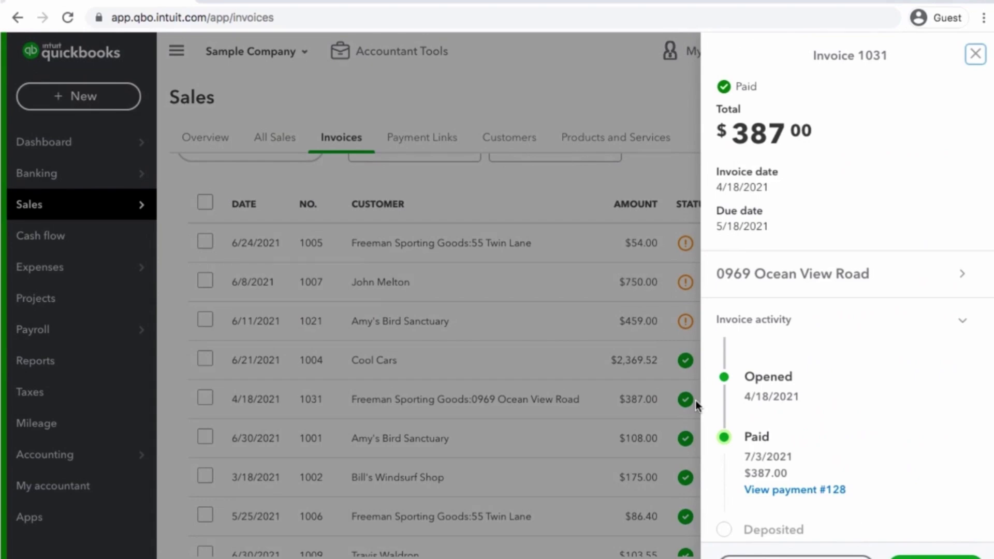
scroll(874, 403, "down", 1)
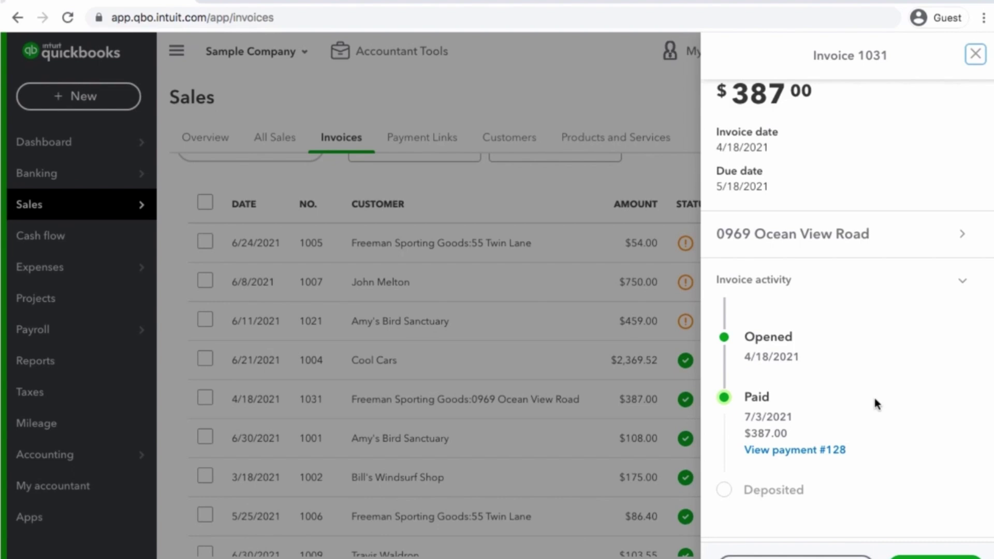
scroll(875, 400, "up", 1)
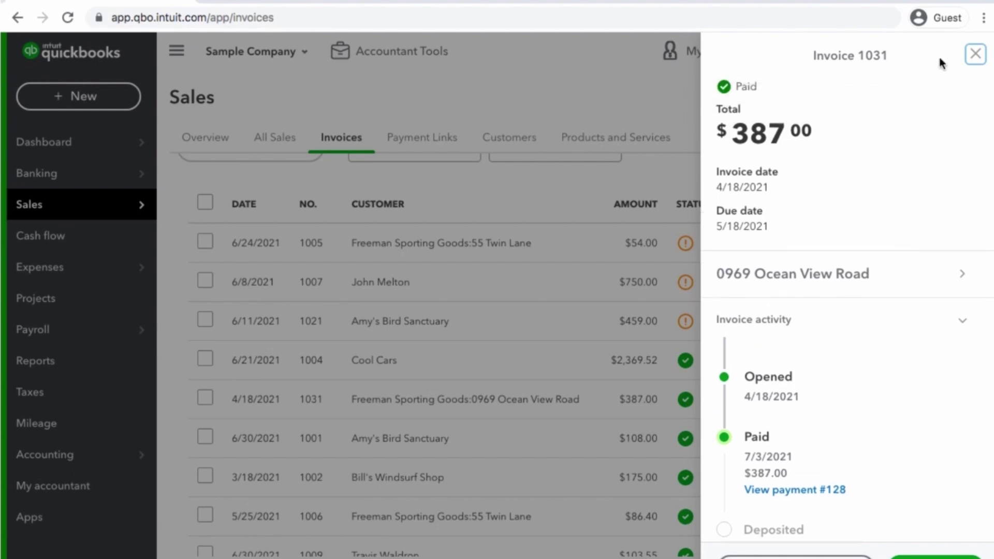
left_click(974, 56)
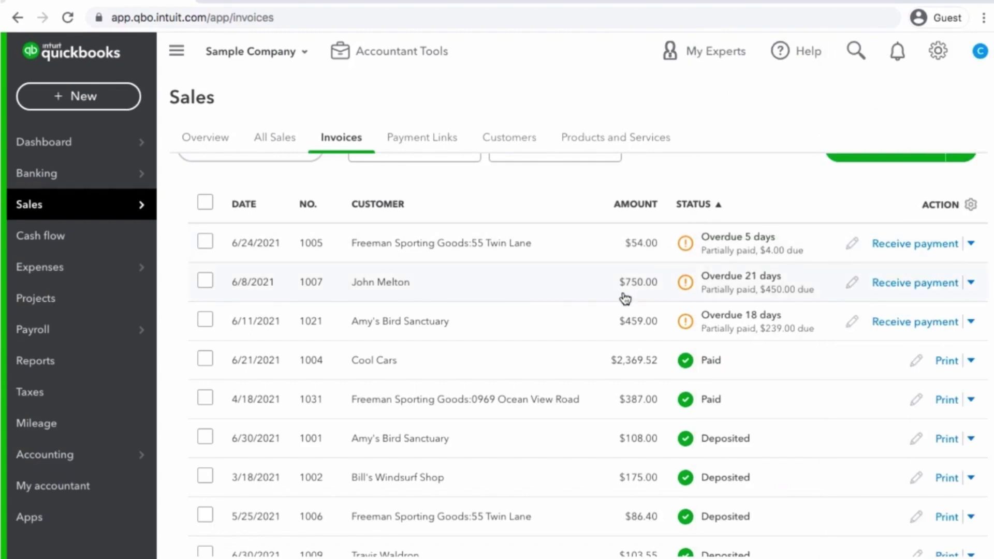
Step: Open the details of the deposited $103.55 invoice, examine its activity timeline from opened to deposited, and close them
scroll(544, 311, "down", 3)
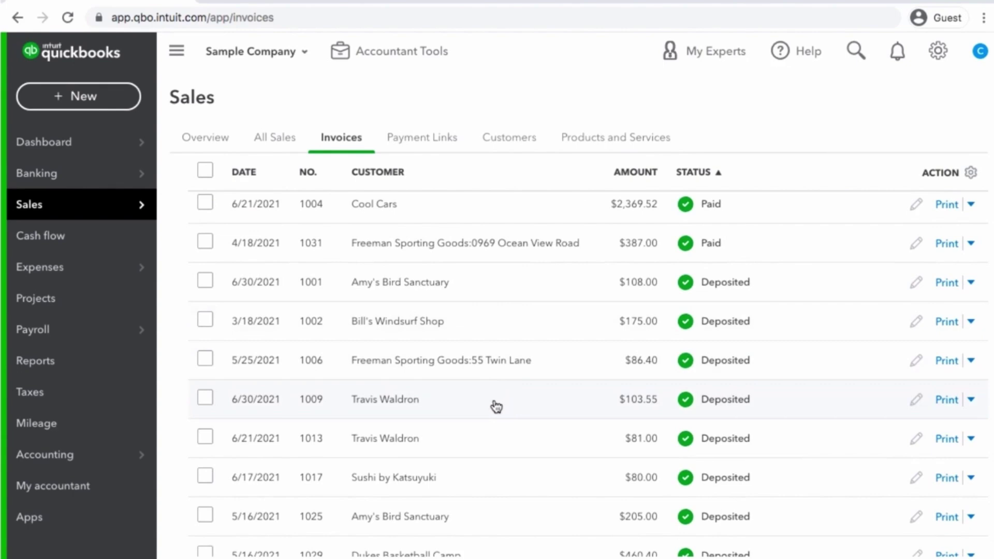
left_click(686, 401)
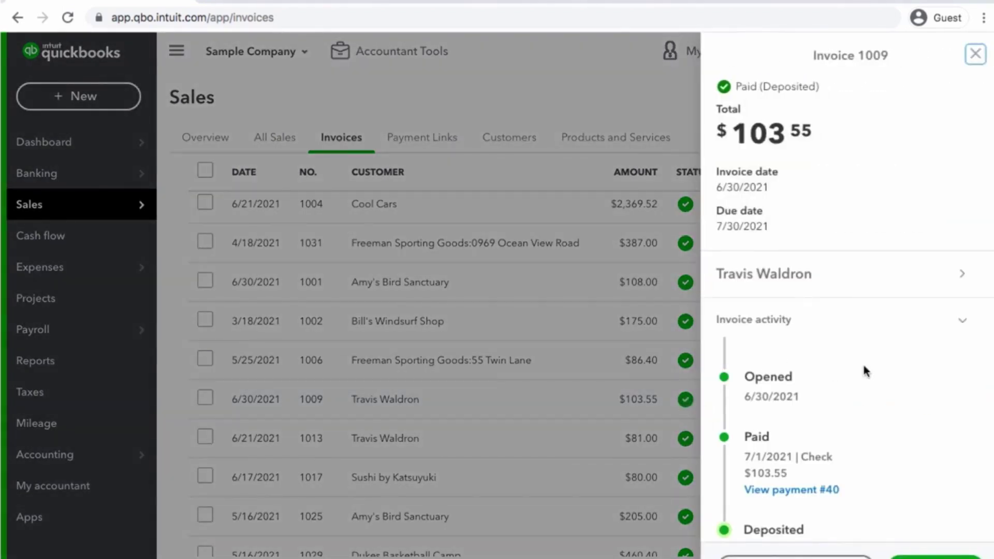
scroll(863, 366, "down", 2)
scroll(863, 366, "down", 1)
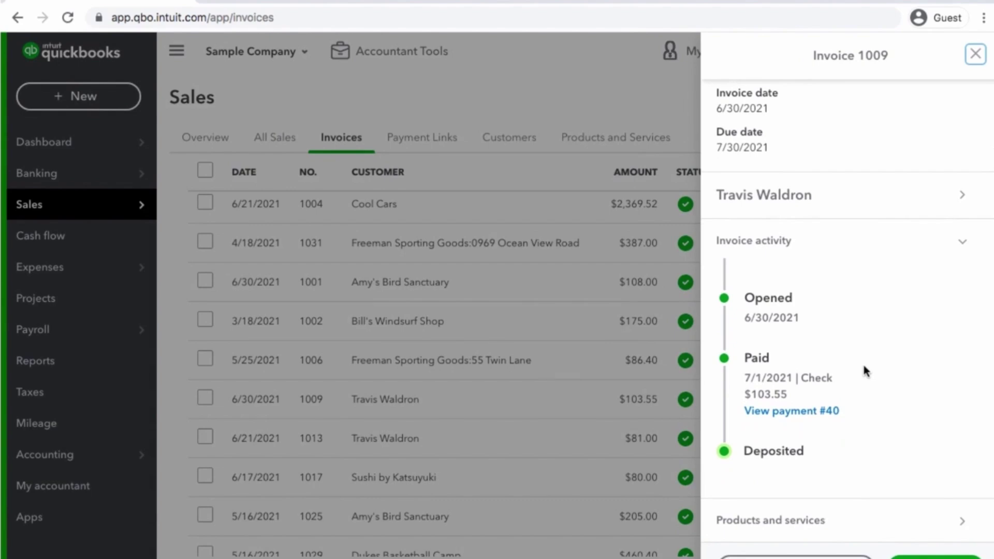
scroll(862, 362, "up", 2)
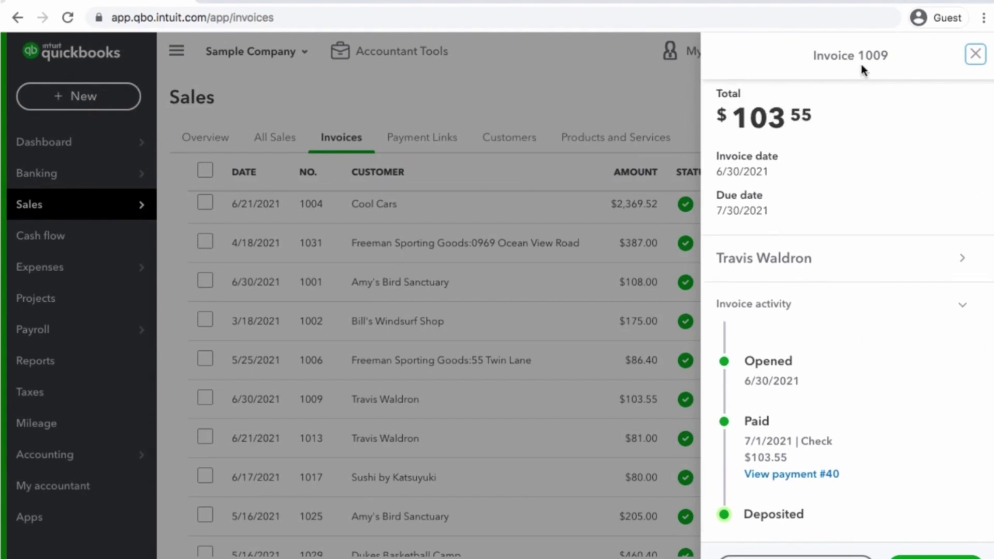
left_click(974, 54)
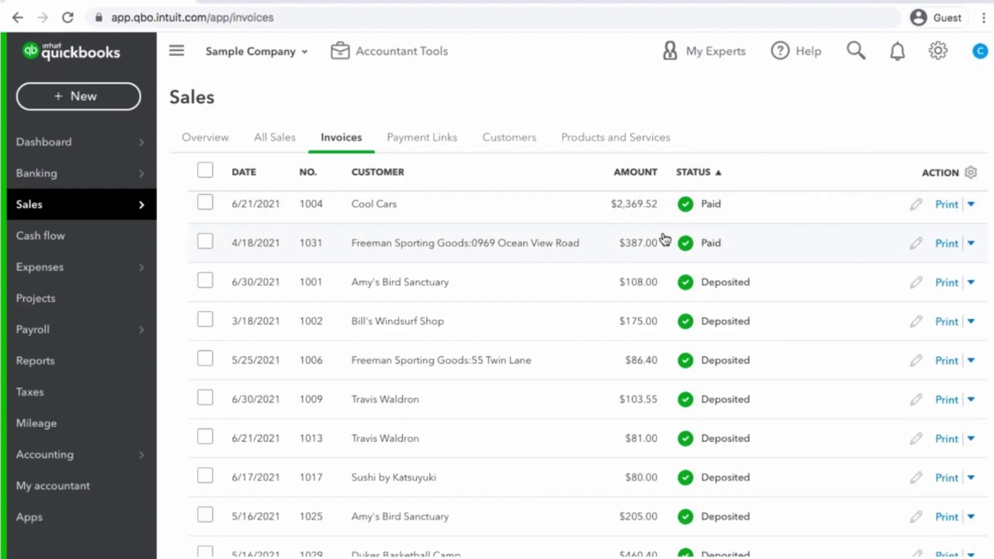
Step: Open the bank transactions for review, expand the $103.55 receipt dated 07/01/2021, and open its matching payment record
scroll(666, 239, "up", 4)
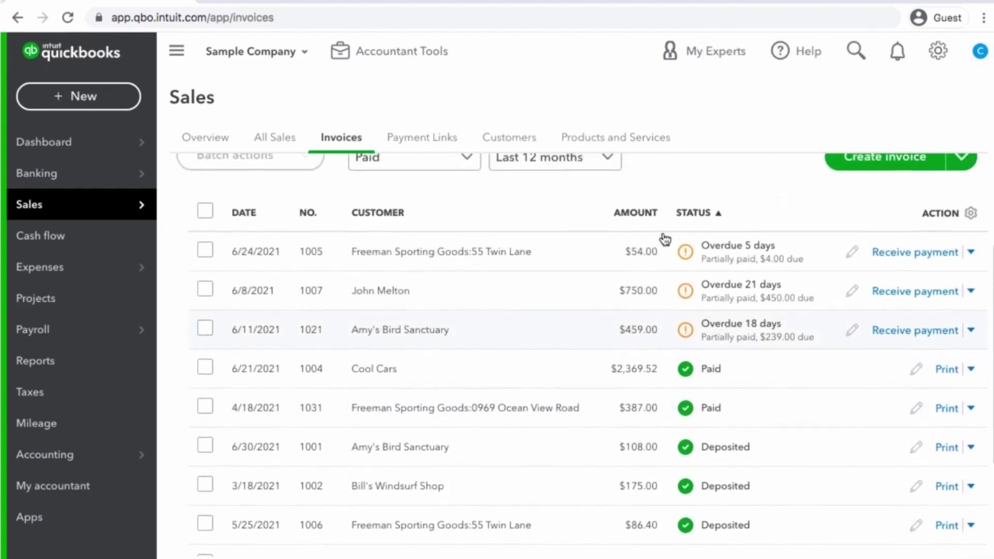
scroll(665, 240, "up", 3)
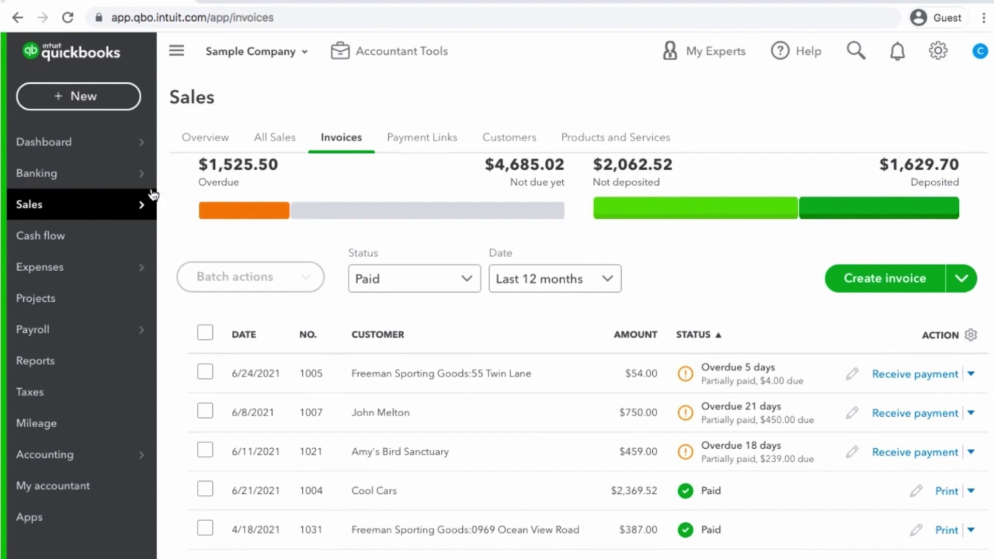
mouse_move(132, 182)
left_click(207, 178)
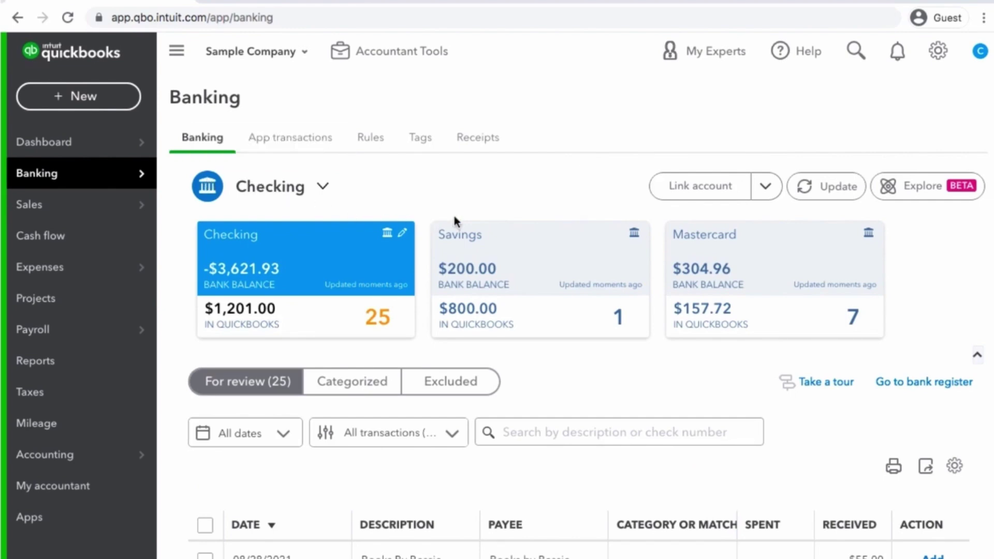
scroll(493, 236, "down", 3)
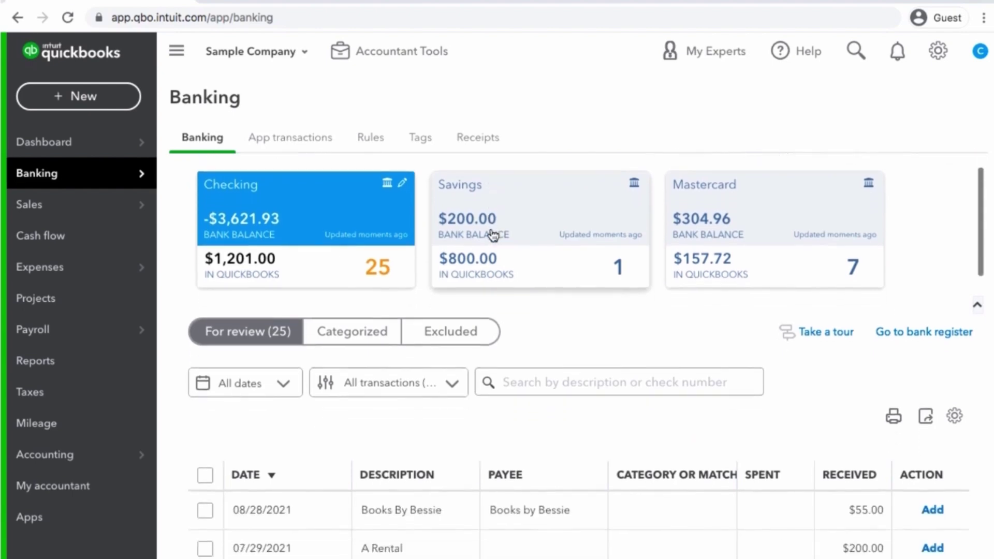
scroll(493, 235, "down", 3)
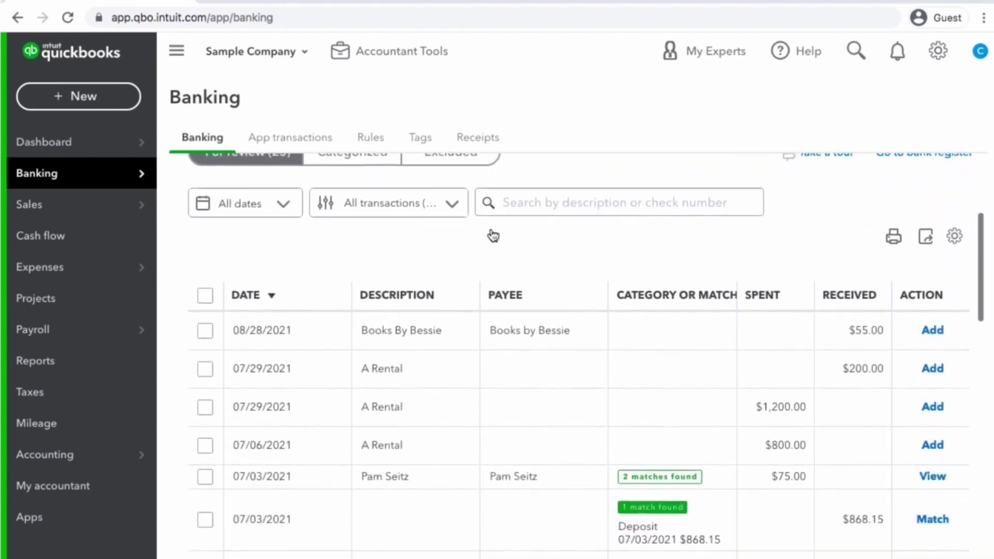
scroll(493, 235, "down", 3)
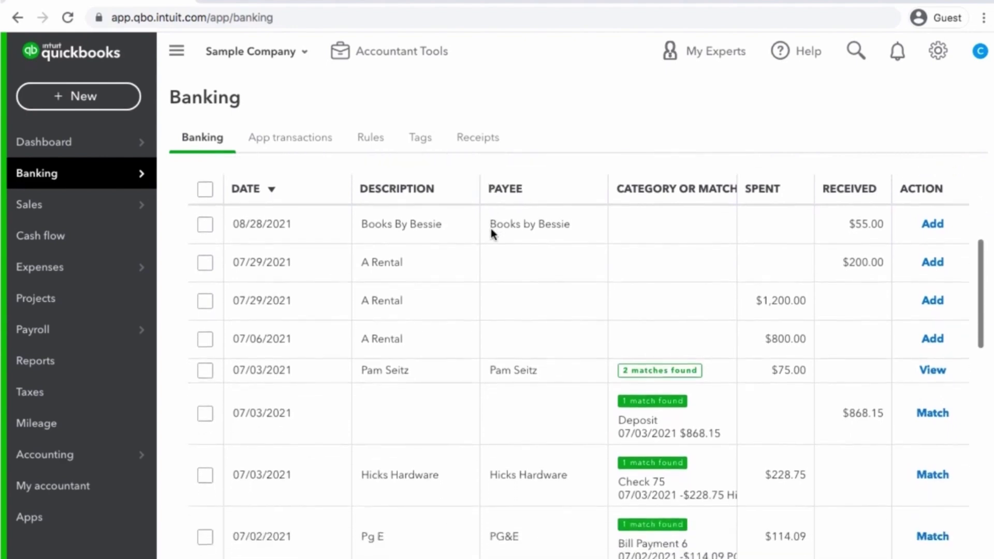
scroll(491, 233, "down", 3)
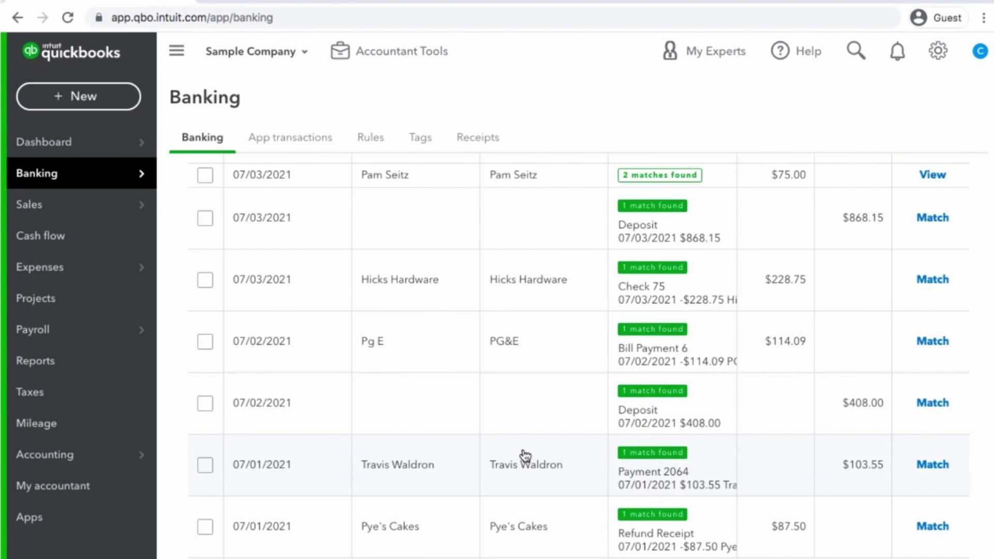
scroll(525, 454, "down", 1)
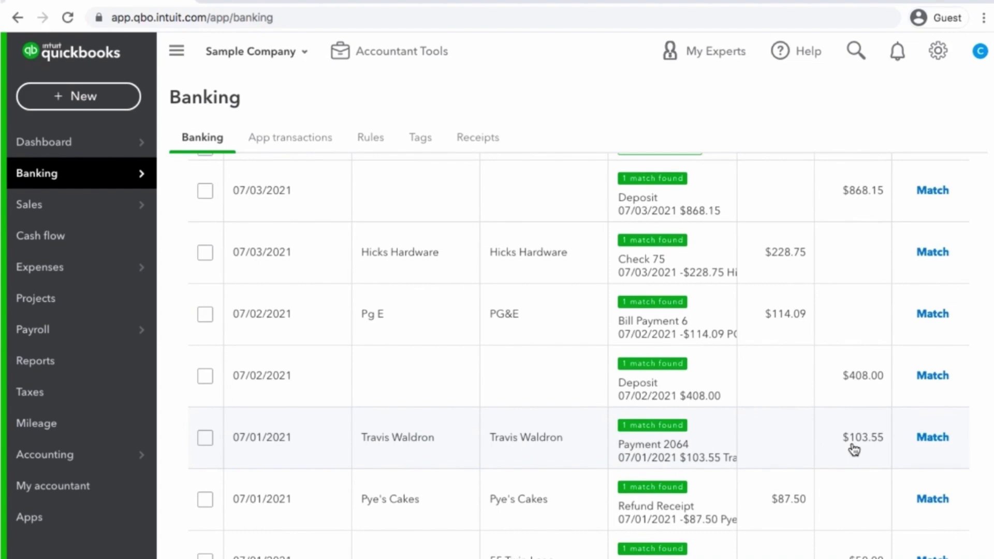
left_click(774, 449)
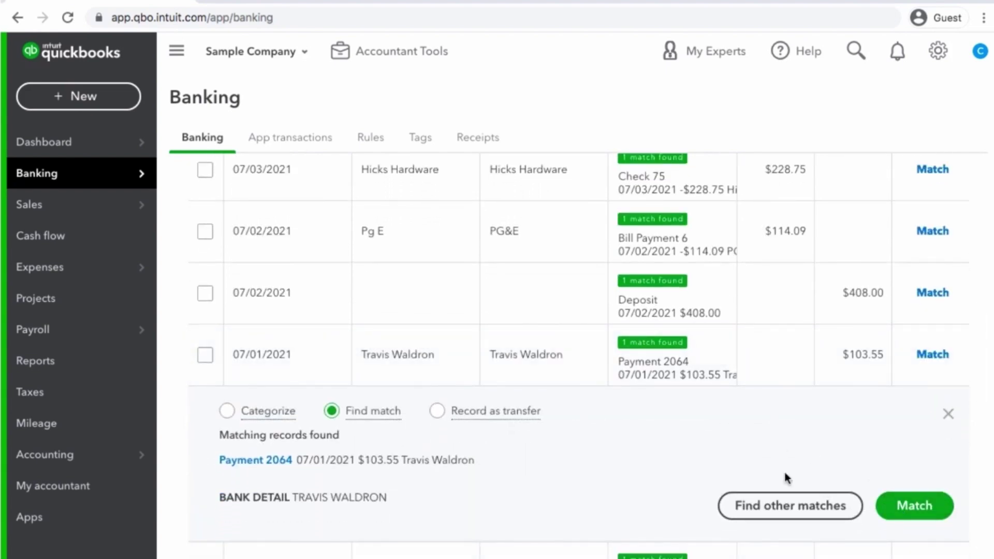
left_click(274, 462)
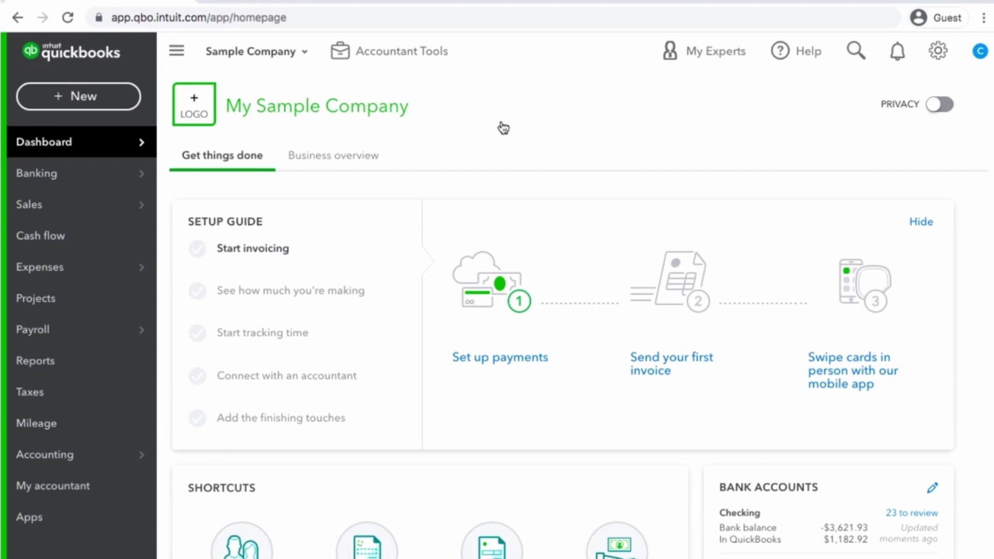
Step: Start a new received payment for the customer Sushi by Katsuyuki and check the outstanding invoices
left_click(89, 95)
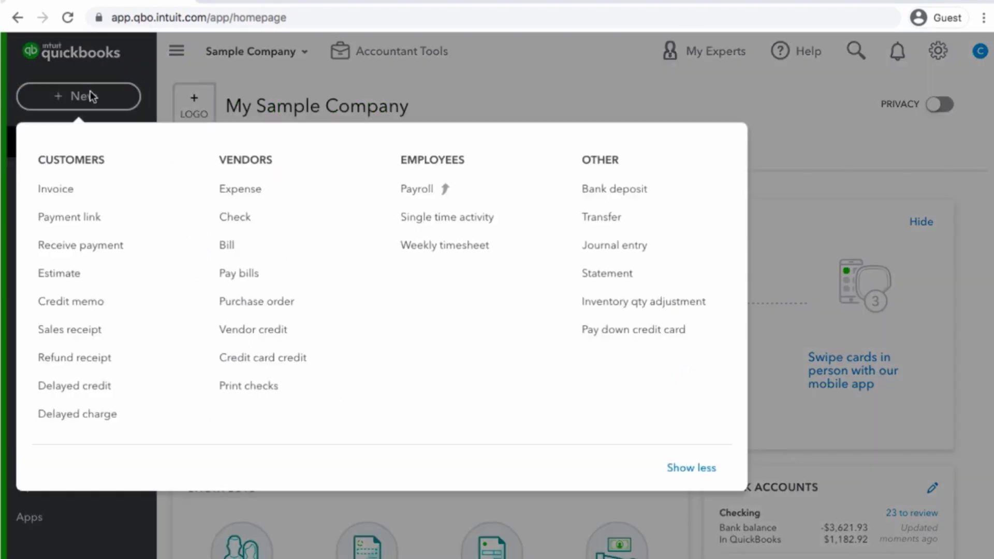
left_click(106, 246)
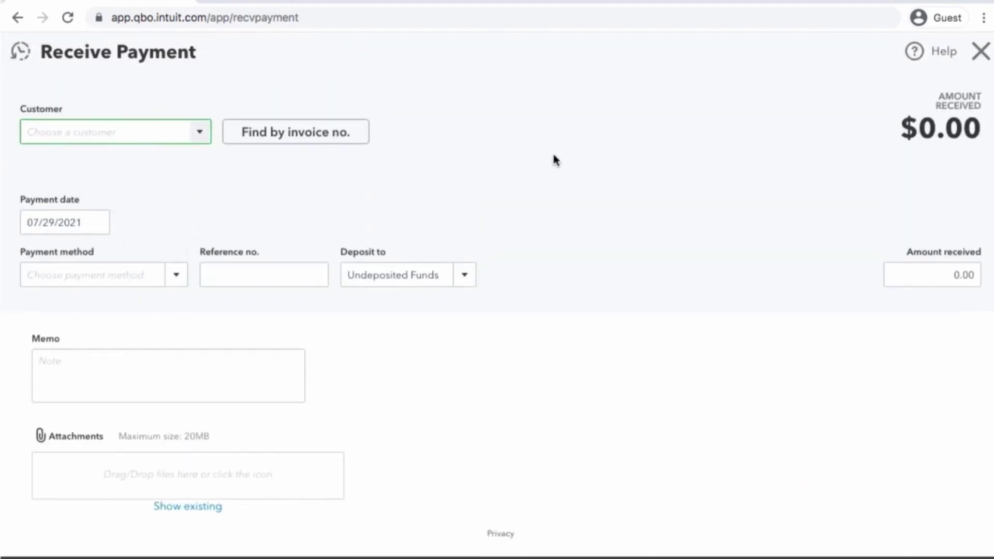
type("Sushi by Katsuyuki")
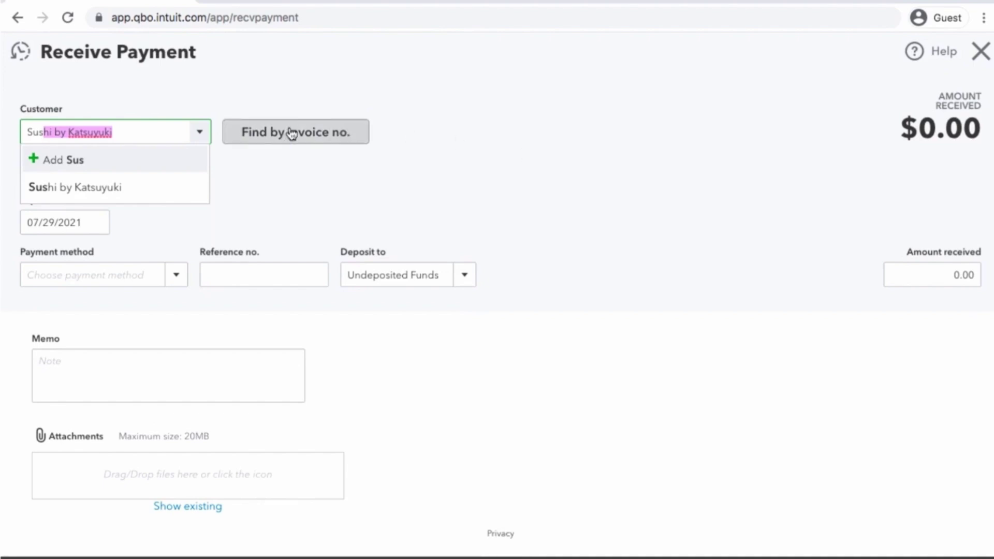
left_click(158, 189)
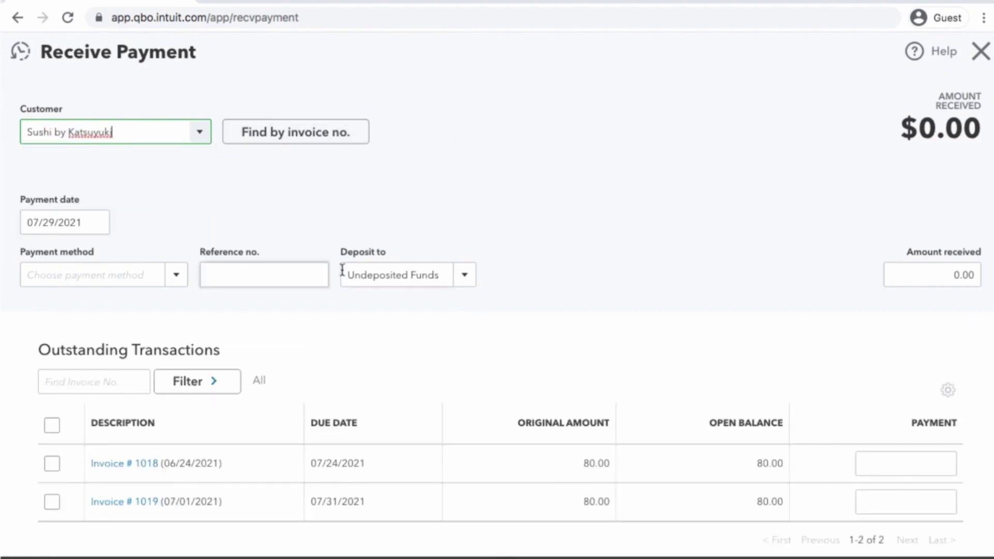
scroll(361, 353, "down", 1)
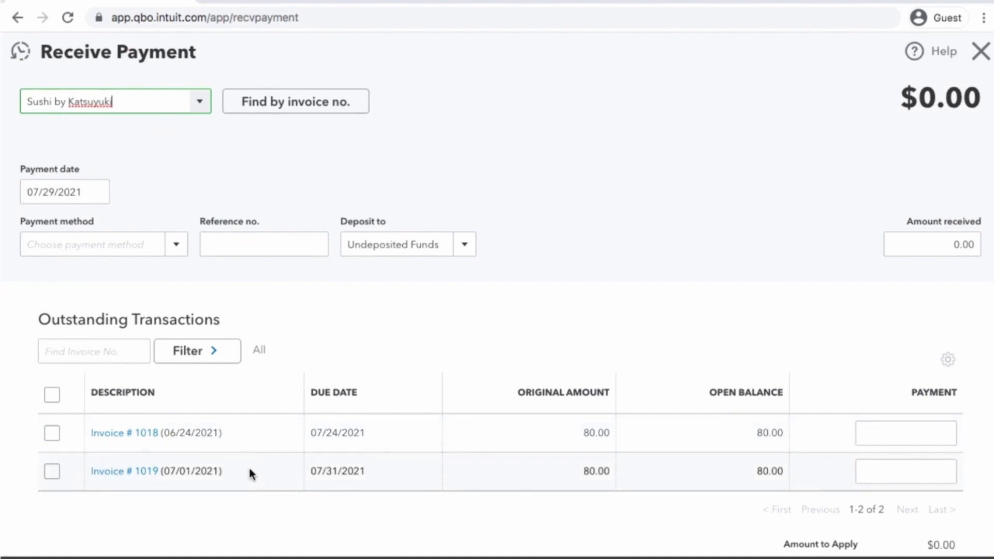
scroll(292, 317, "up", 1)
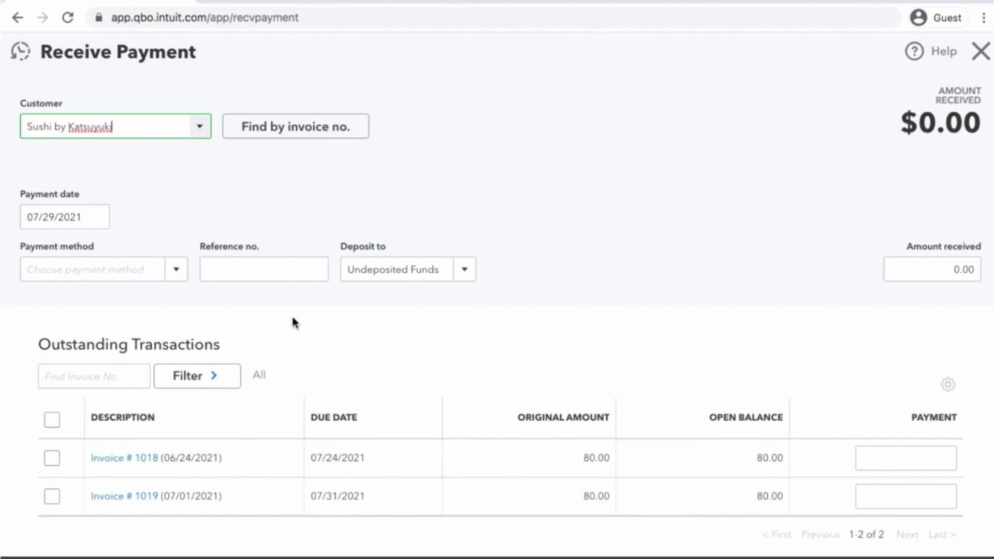
Step: Set the payment method to Check and enter 102 as the reference number
left_click(178, 270)
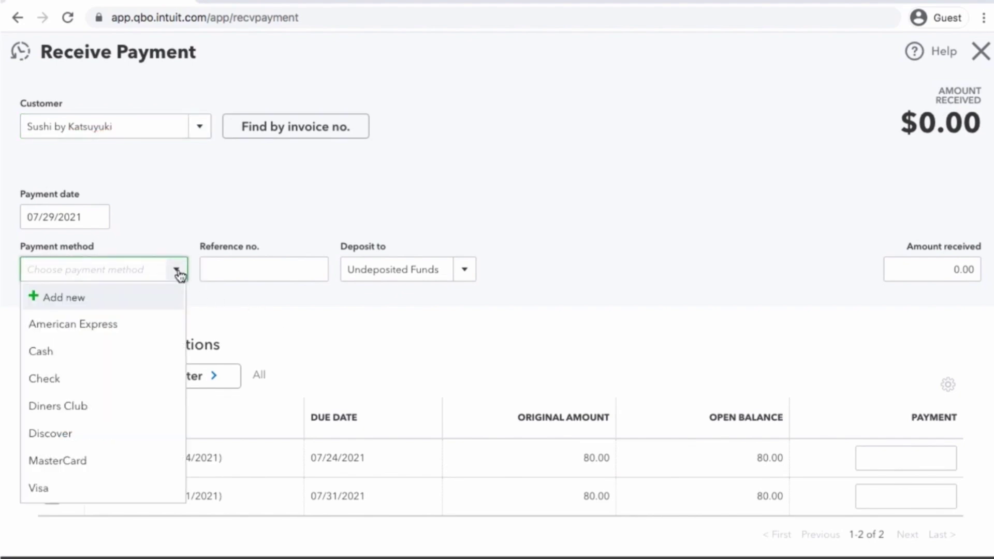
left_click(119, 380)
left_click(235, 266)
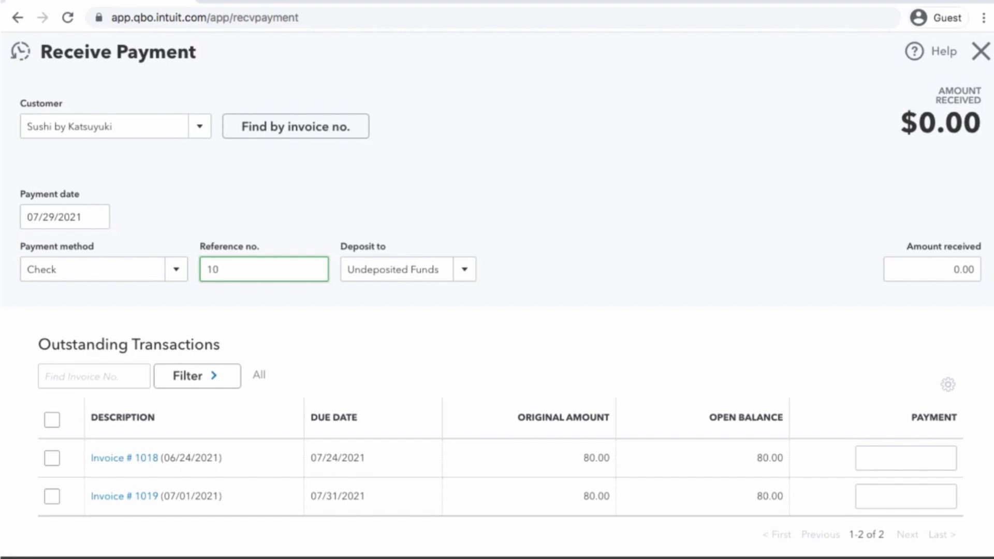
type("2")
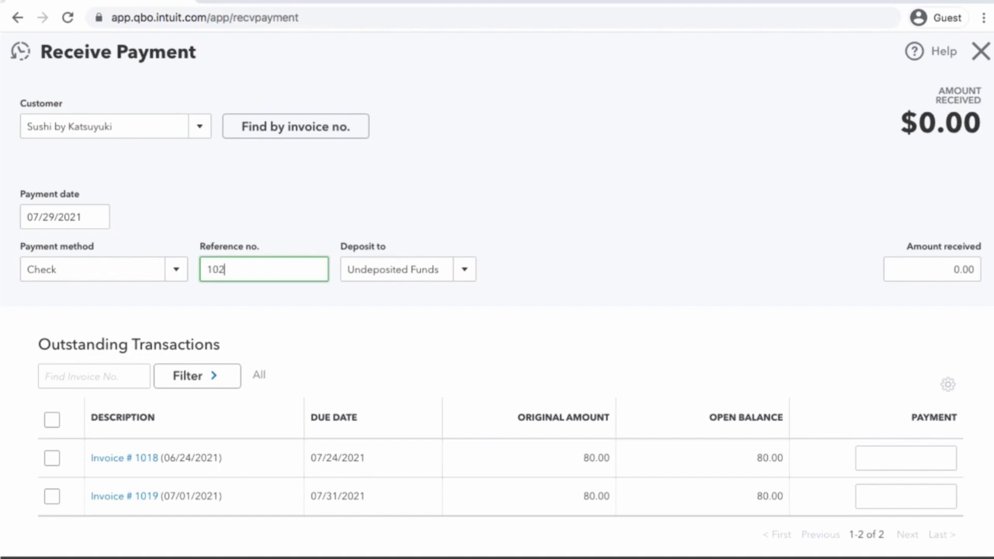
left_click(474, 248)
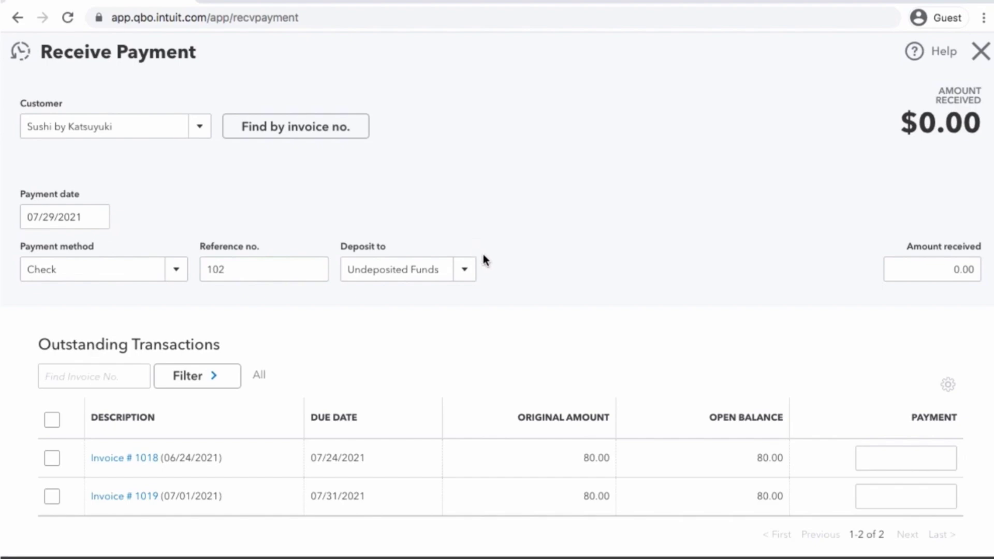